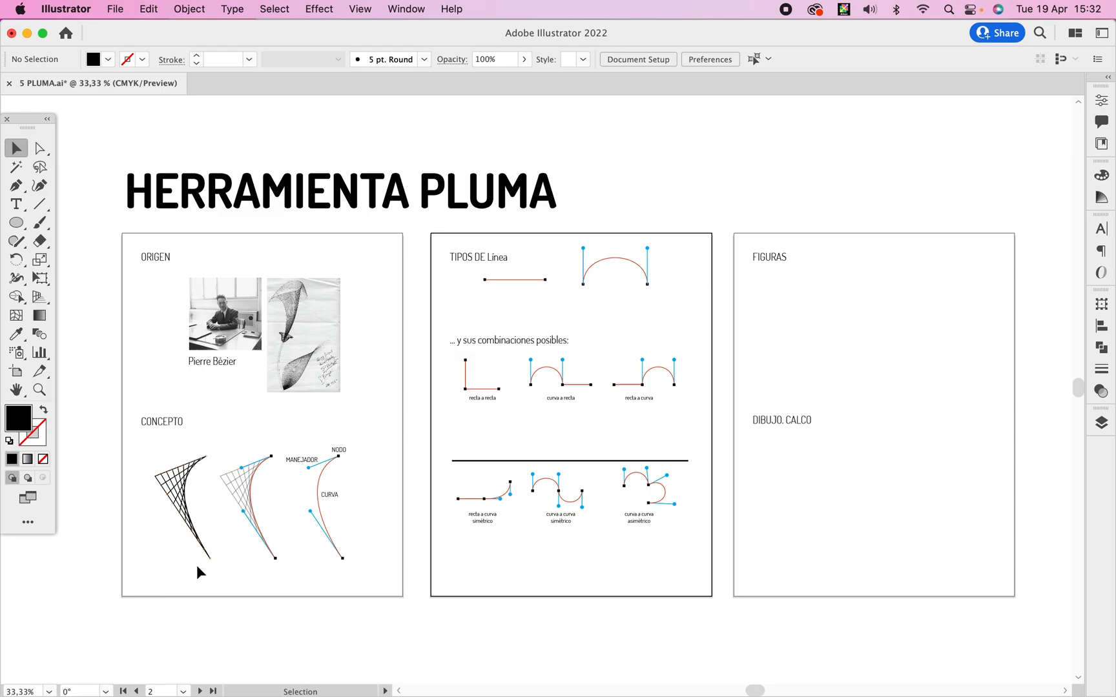
Examine the ORIGEN images and the CONCEPTO diagrams of node, handle and curve on the first artboard.
left_click(286, 384, "super")
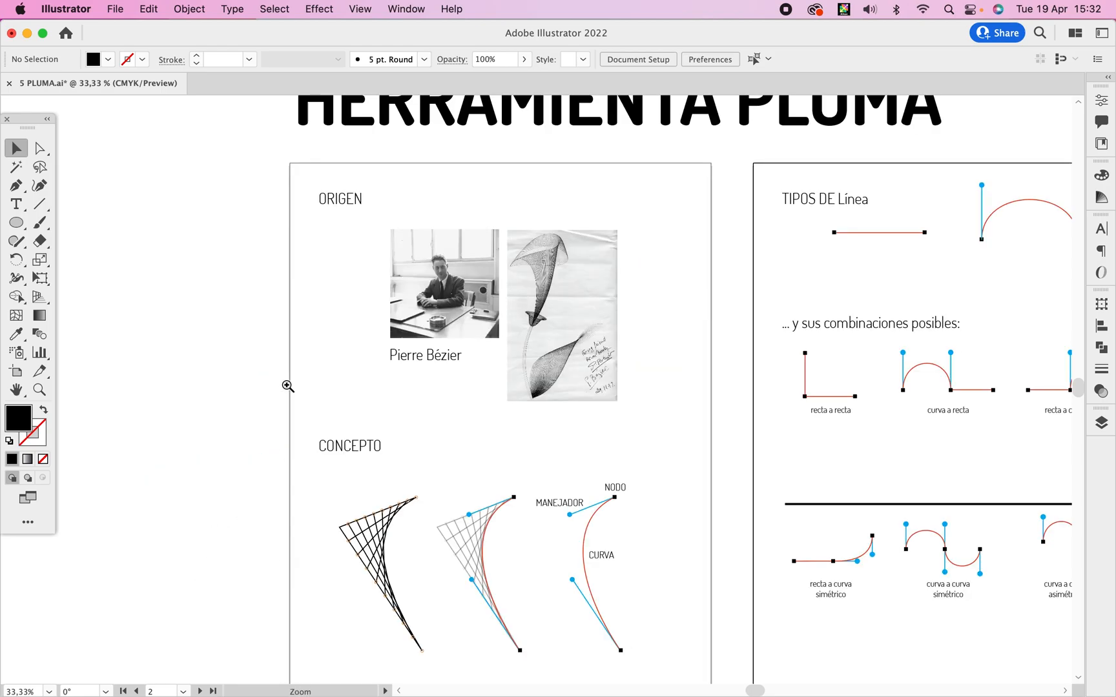
left_click(508, 381, "super")
mouse_move(607, 288)
left_mouse_down()
mouse_move(546, 352)
mouse_move(515, 421)
left_mouse_up()
left_click(509, 370, "super")
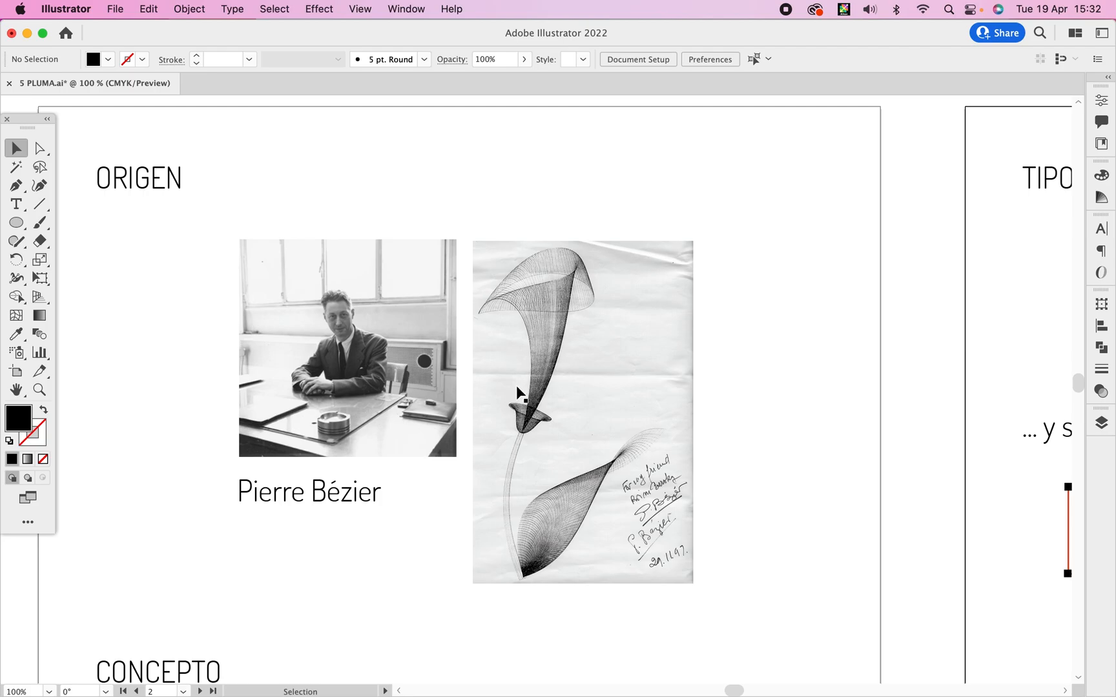
left_click_drag(455, 546, 466, 329)
left_click_drag(450, 478, 451, 248)
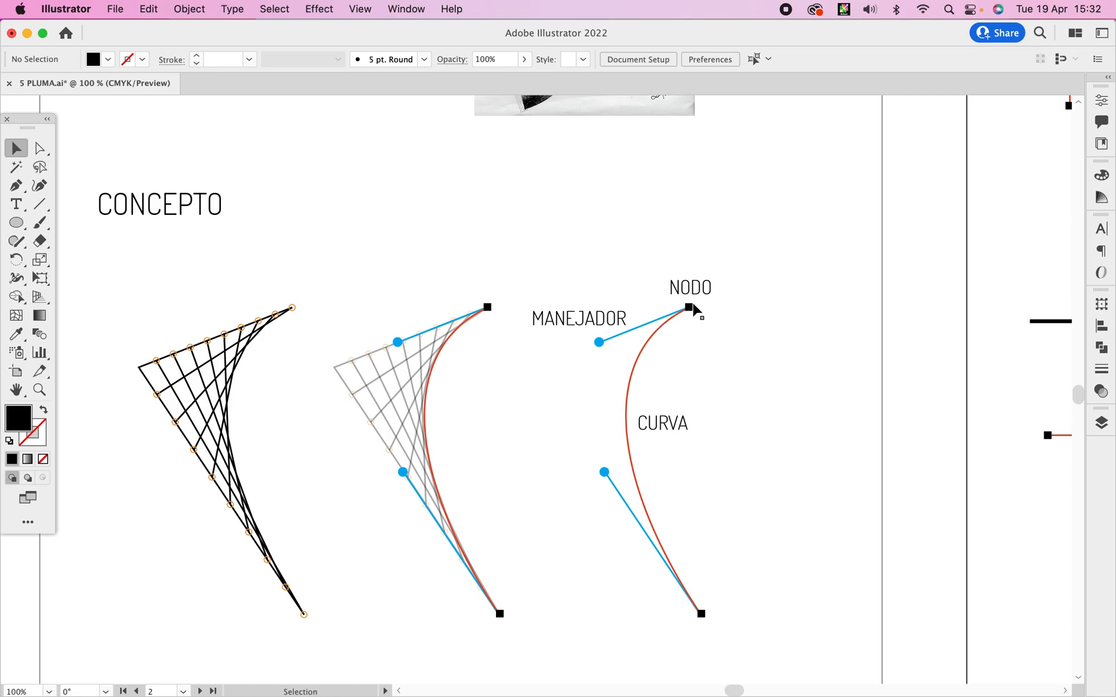
Draw a circle about 207 pt in diameter below the first artboard, with a black stroke and no fill.
key("space")
left_click_drag(737, 503, 785, 143)
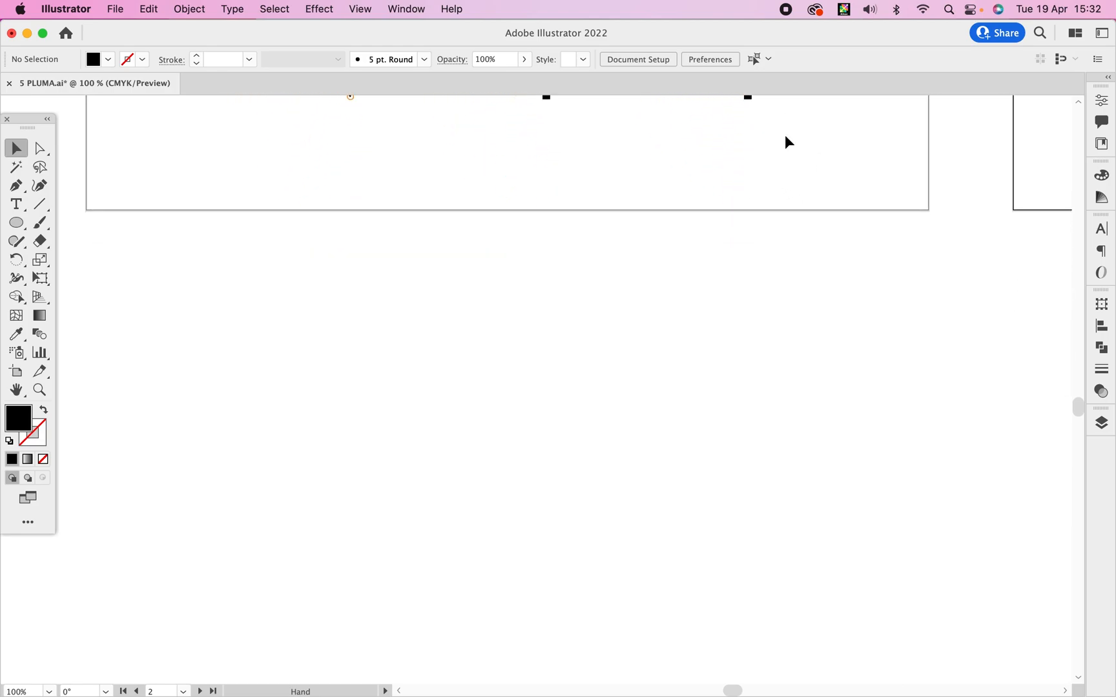
left_click(17, 223)
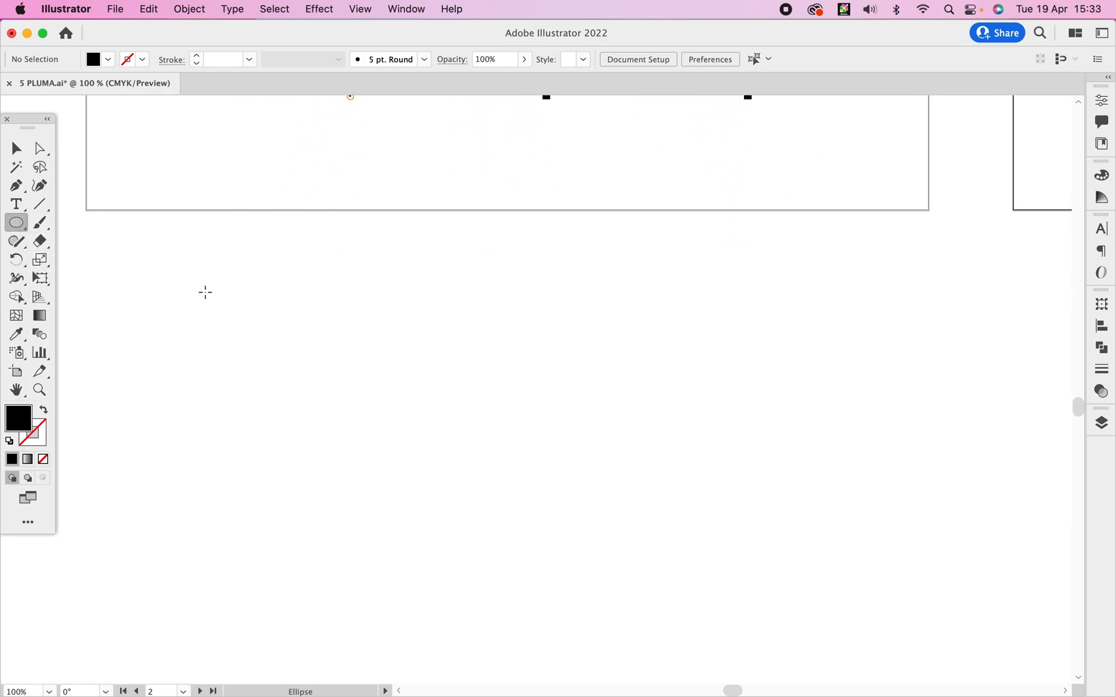
left_click_drag(209, 308, 492, 549)
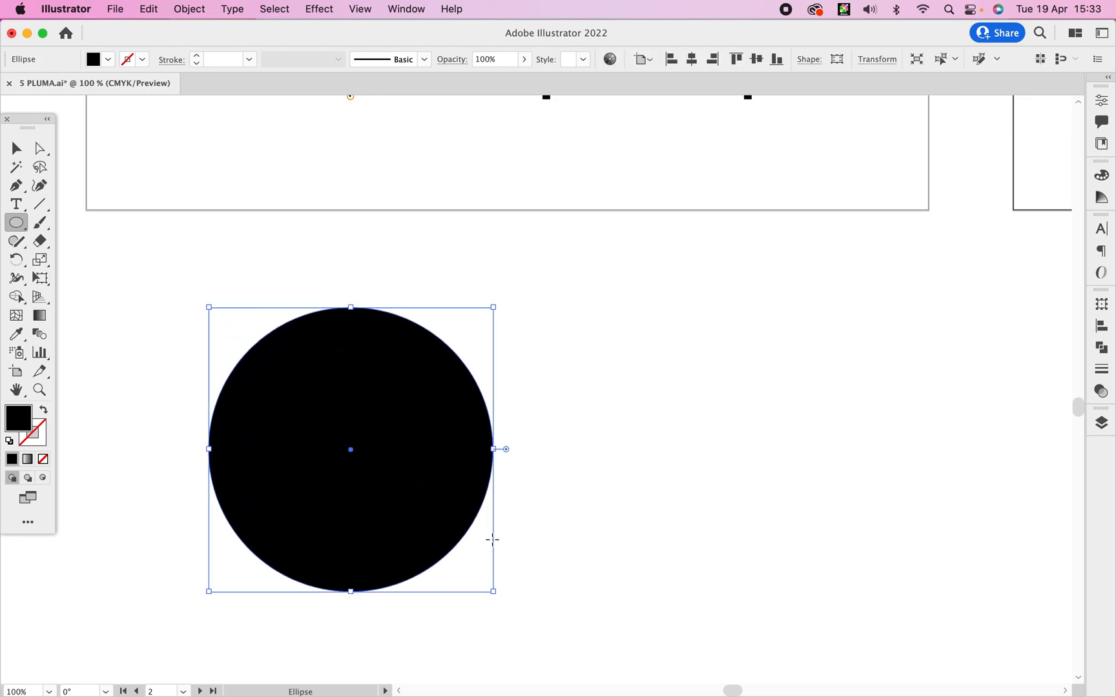
key("v")
key("shift+x")
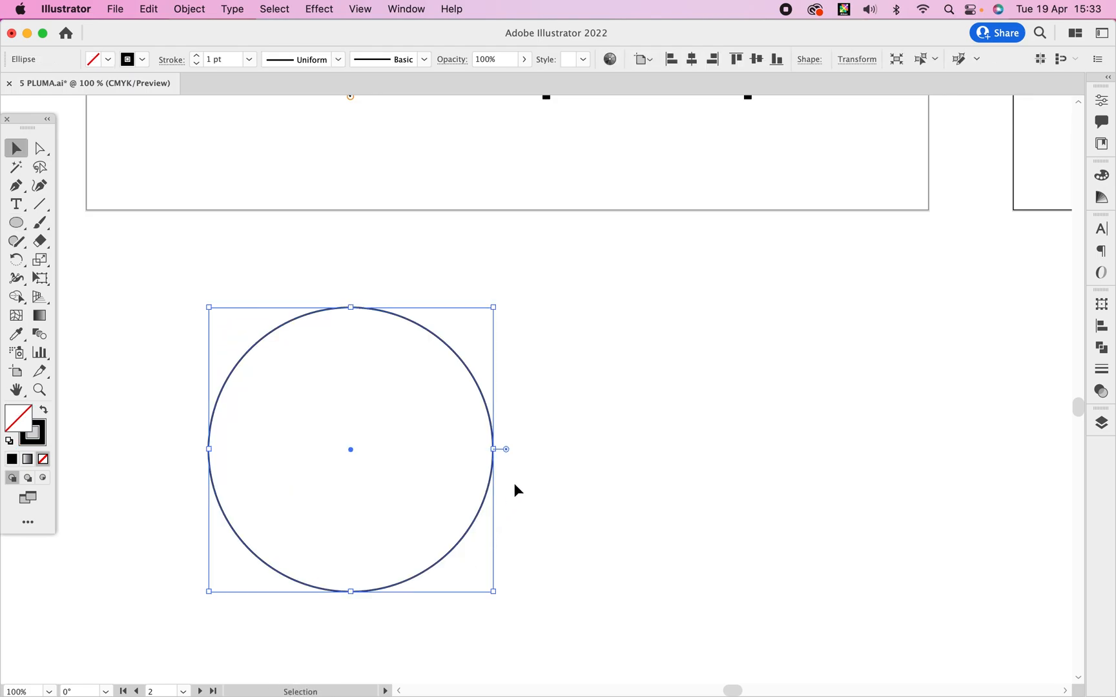
left_click(583, 344)
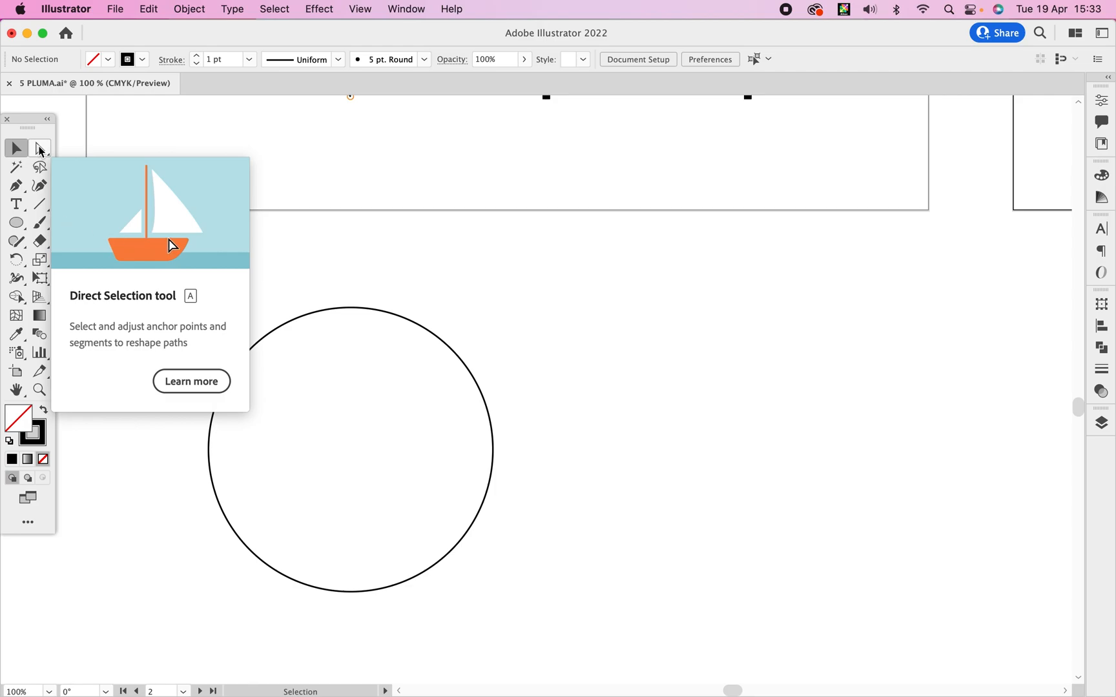
Inspect the circle's top and bottom anchor points and their handles with Direct Selection.
left_click(40, 148)
left_click_drag(370, 289, 341, 328)
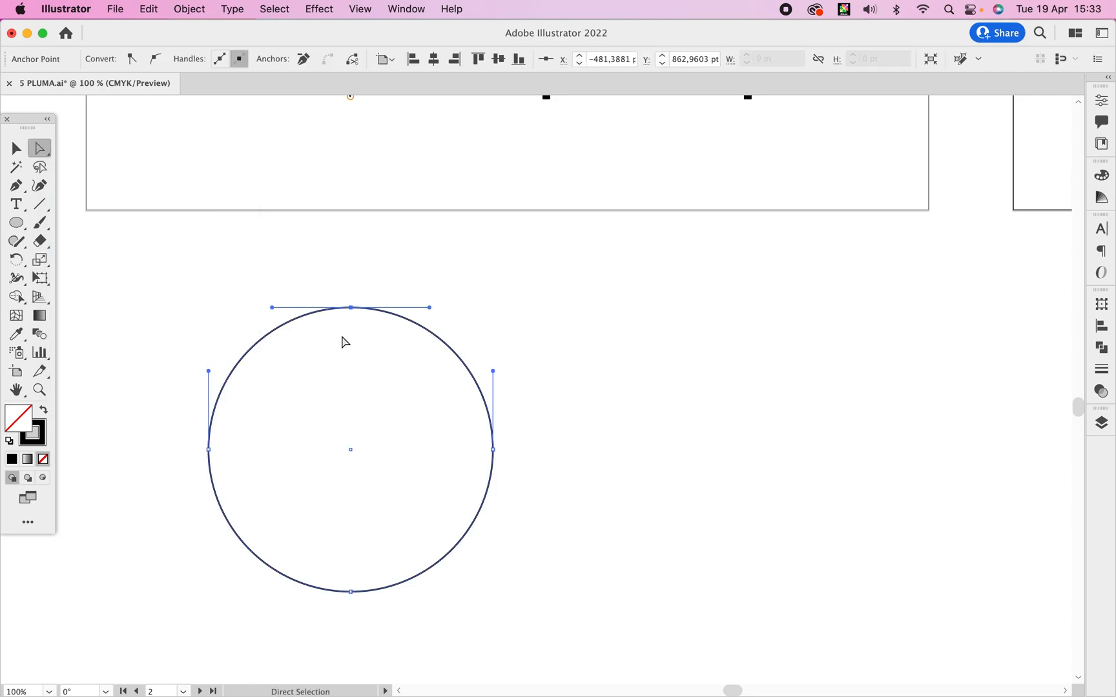
left_click_drag(359, 580, 344, 616)
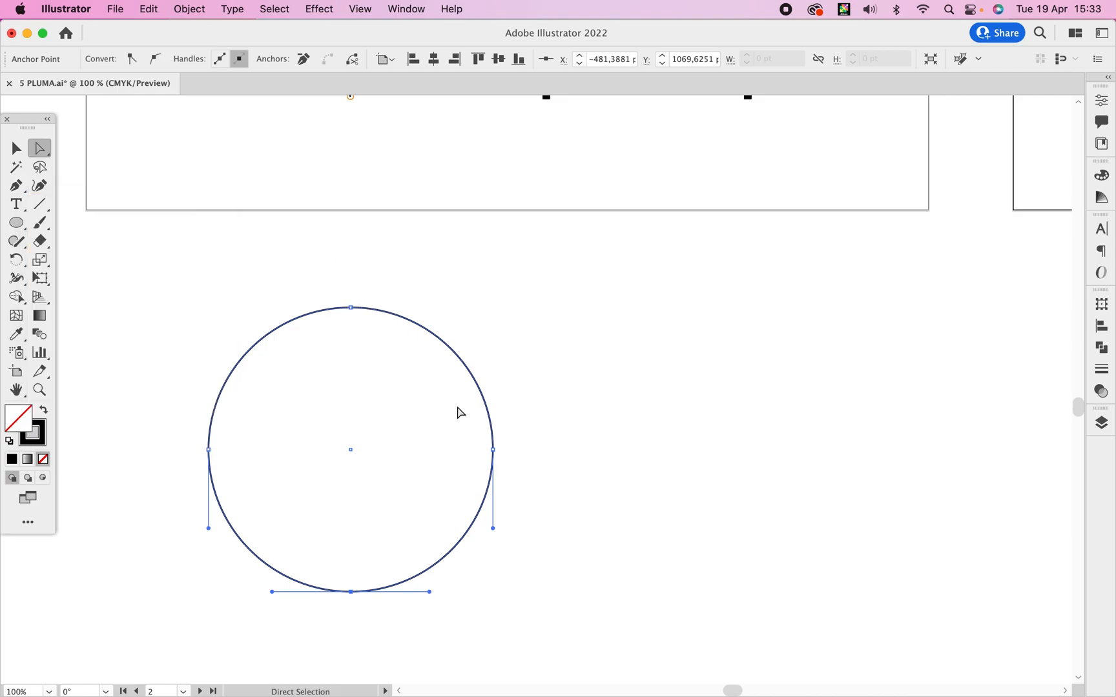
key("v")
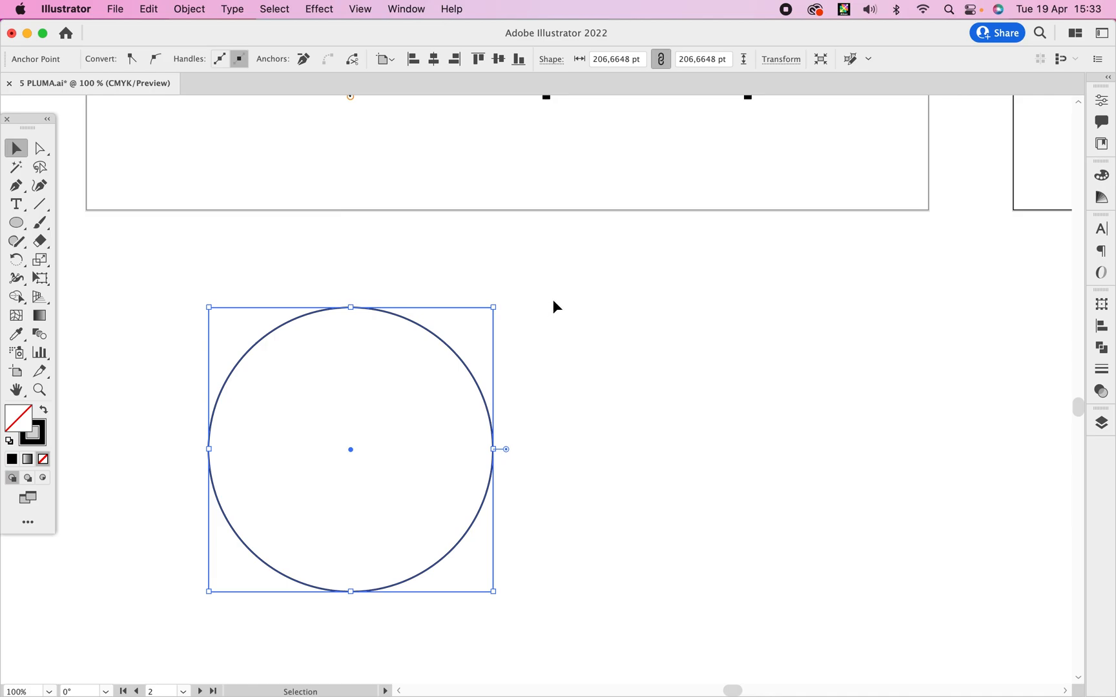
left_click(553, 306)
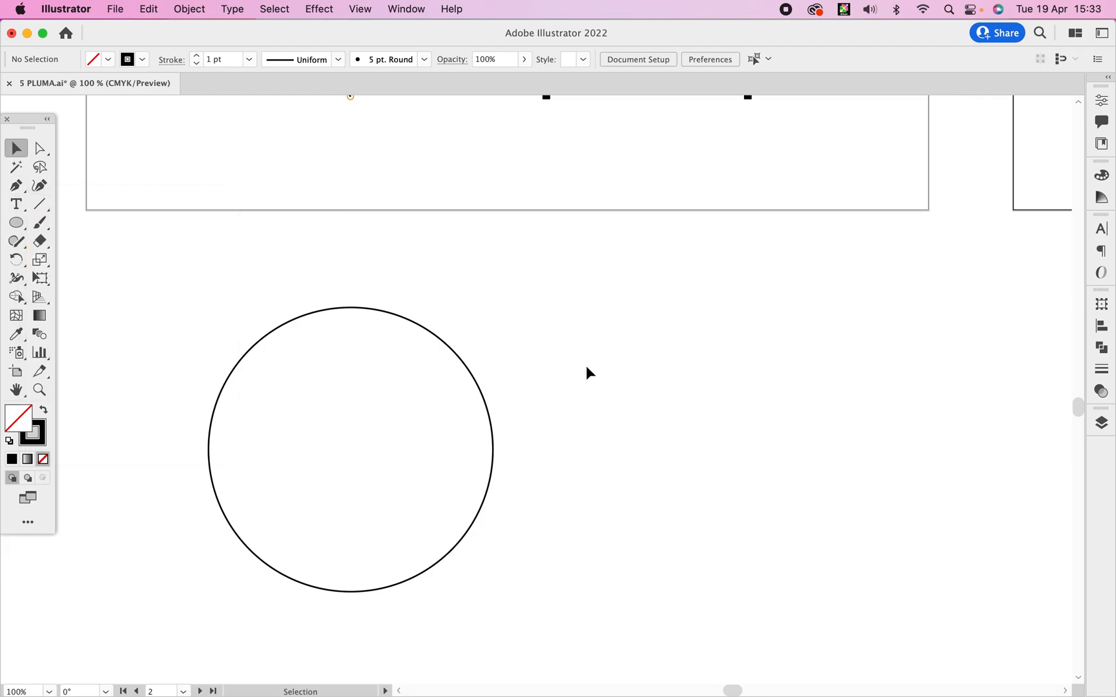
Draw a horizontal straight line with the Pen tool beneath the red straight sample in the TIPOS DE Línea section.
key("p")
left_click_drag(945, 138, 400, 495)
left_click_drag(592, 307, 319, 551)
left_click_drag(636, 238, 467, 463)
left_click_drag(559, 272, 660, 433)
left_click_drag(599, 250, 613, 361)
left_click(17, 186)
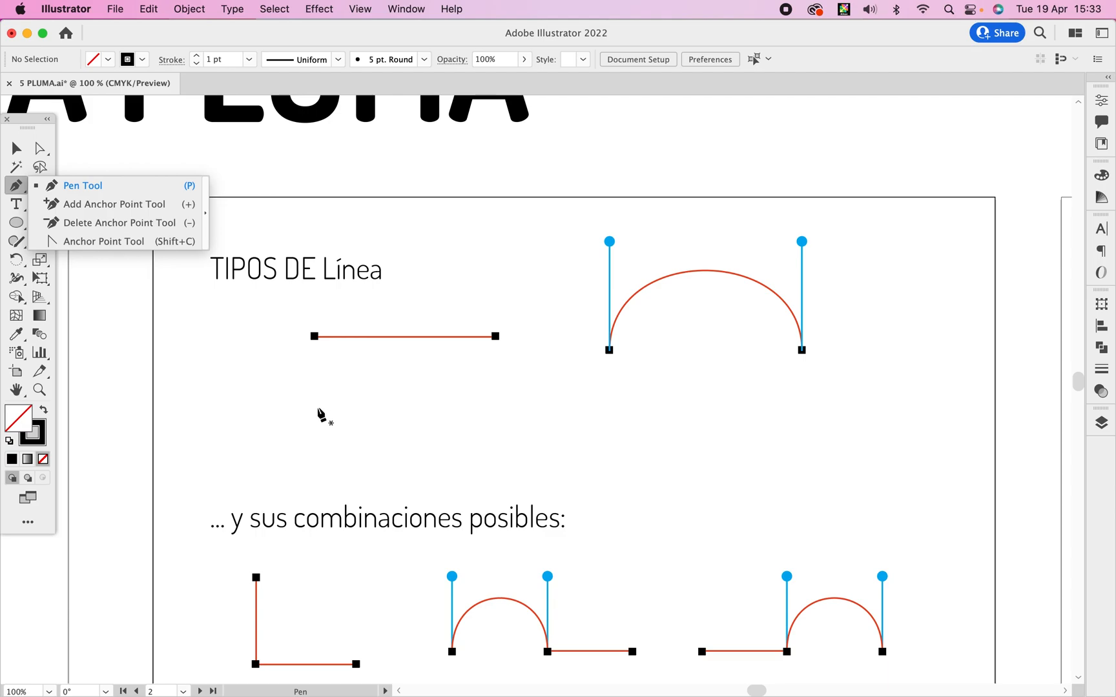
left_click(316, 405)
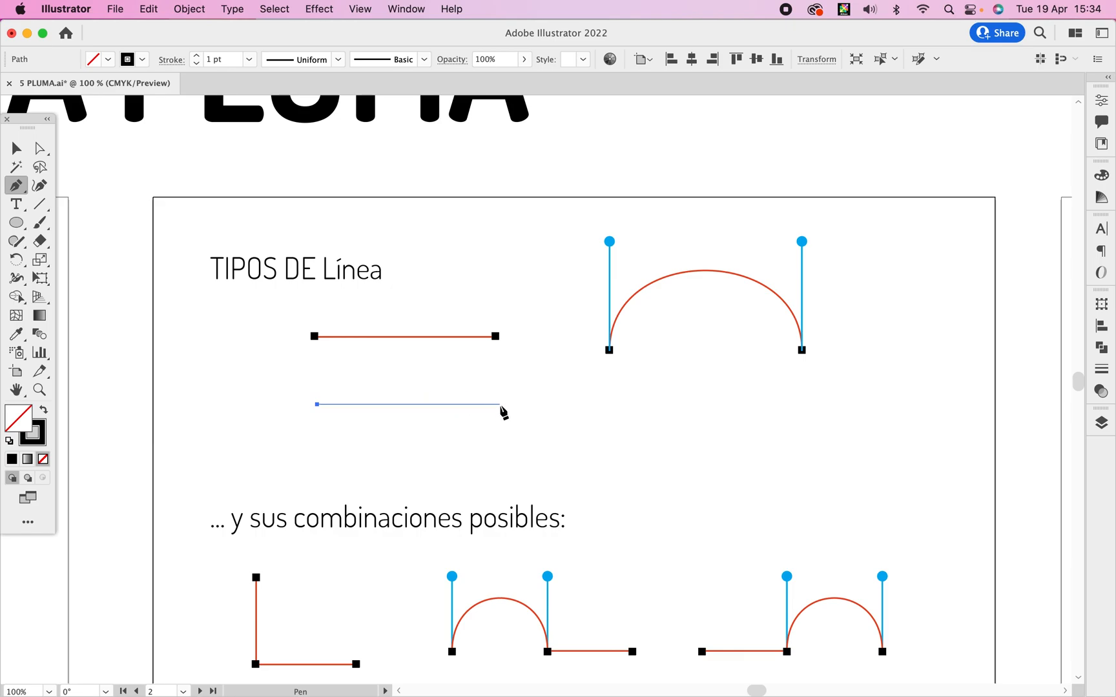
left_click(499, 405)
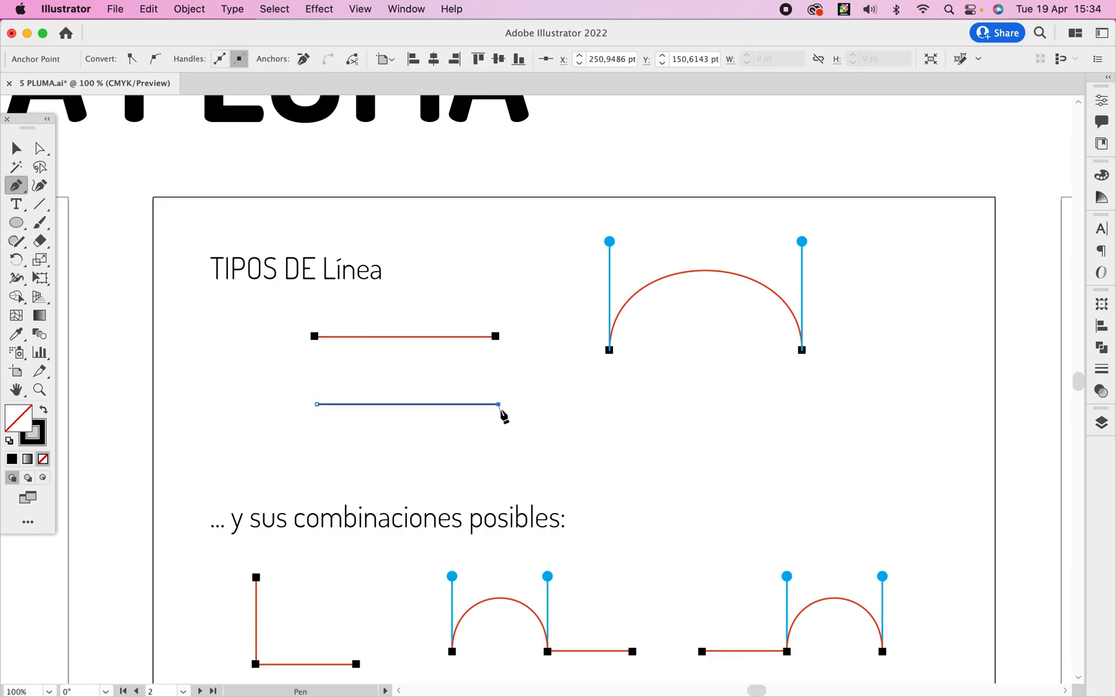
key("v")
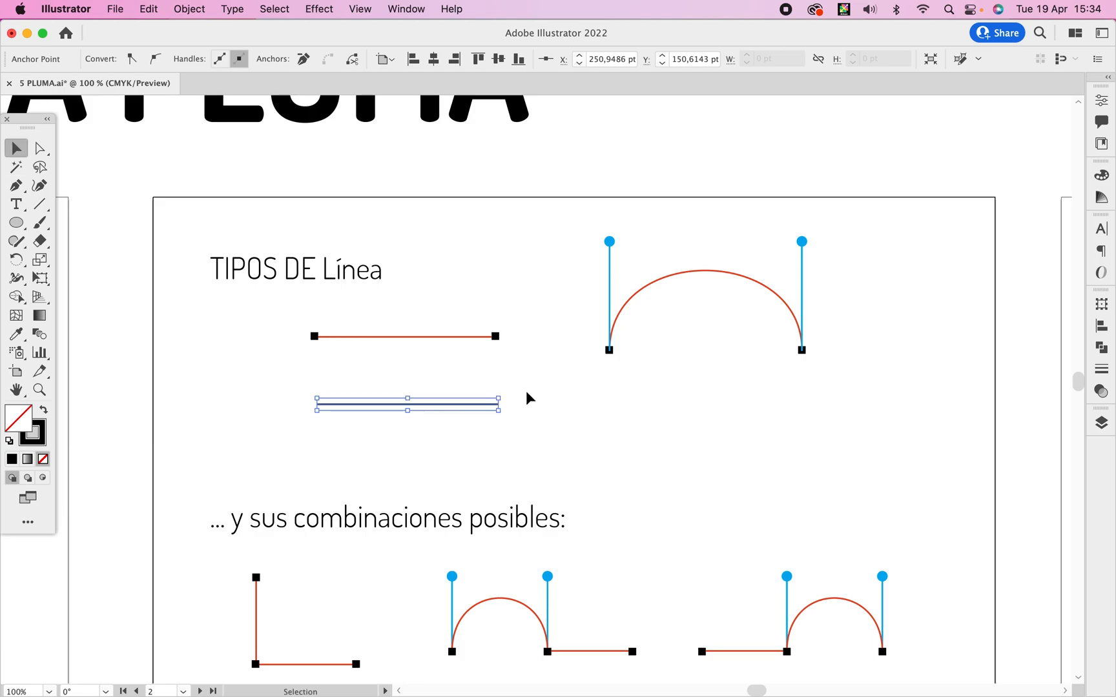
left_click(525, 402)
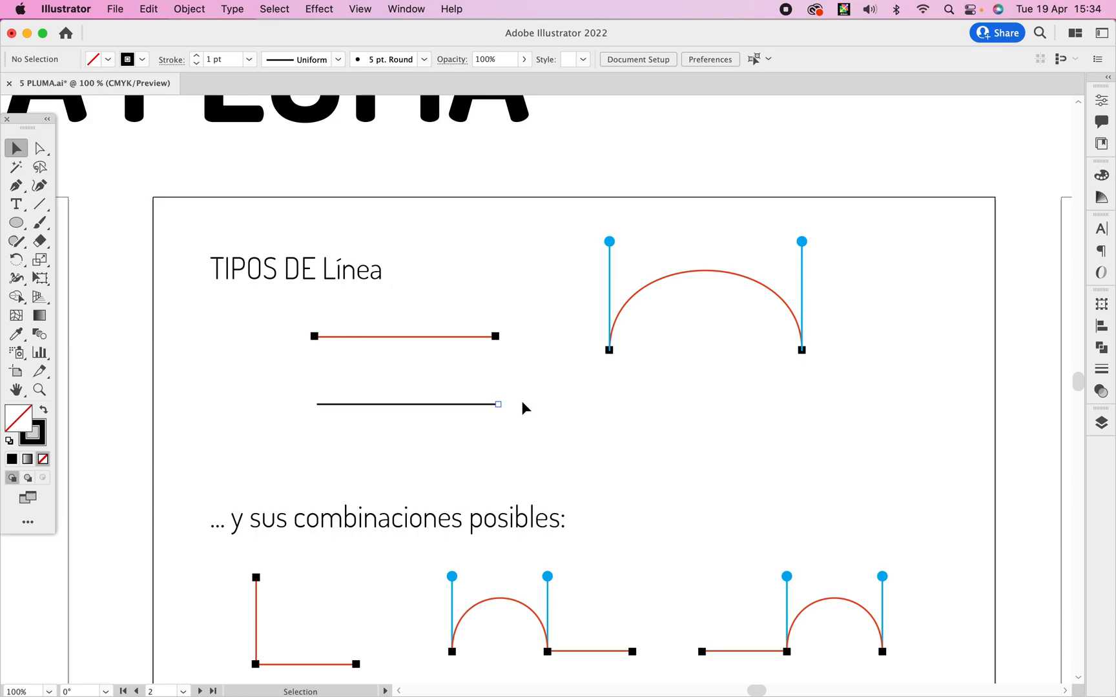
Inspect the two end anchor points of the new straight line with Direct Selection.
key("a")
left_click_drag(513, 388, 484, 427)
left_click_drag(327, 390, 315, 410)
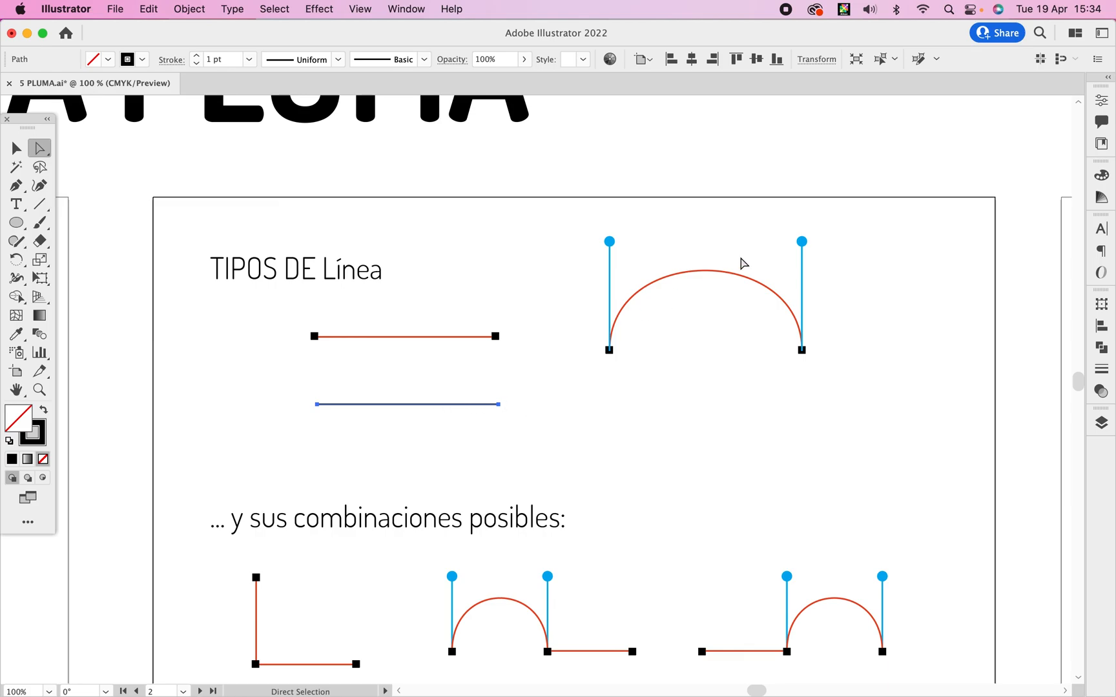
Draw a two-node arch about 70 pt wide beneath the red curved sample with the Pen tool, using vertical handles.
left_click(16, 185)
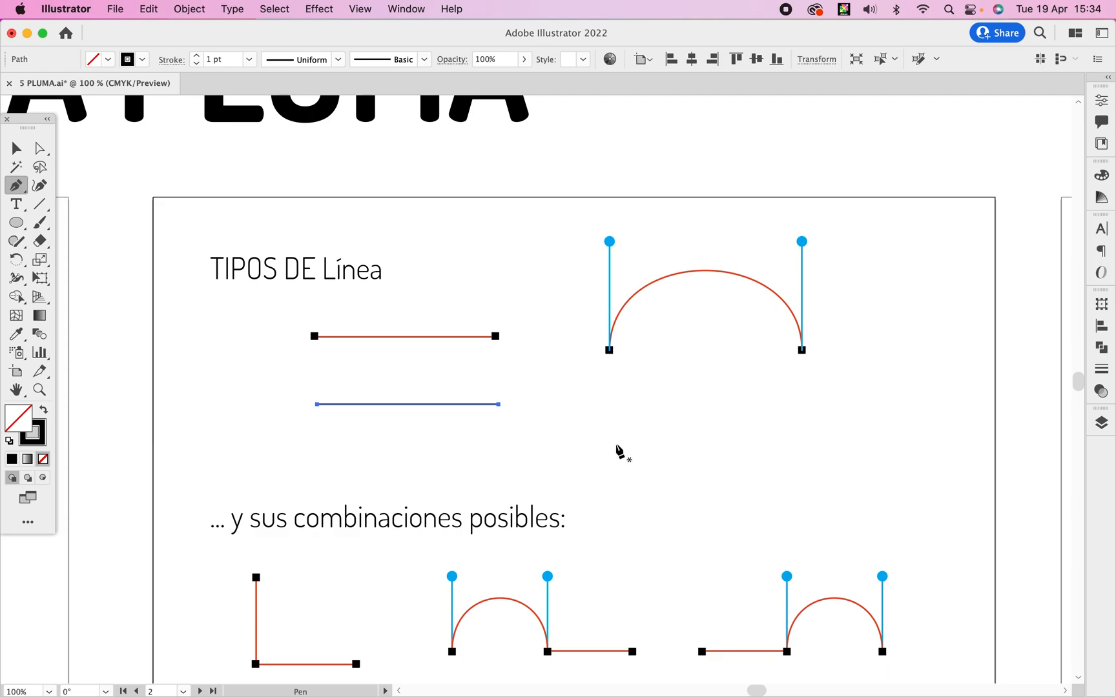
left_click(614, 454, "super")
left_click_drag(614, 454, 615, 395)
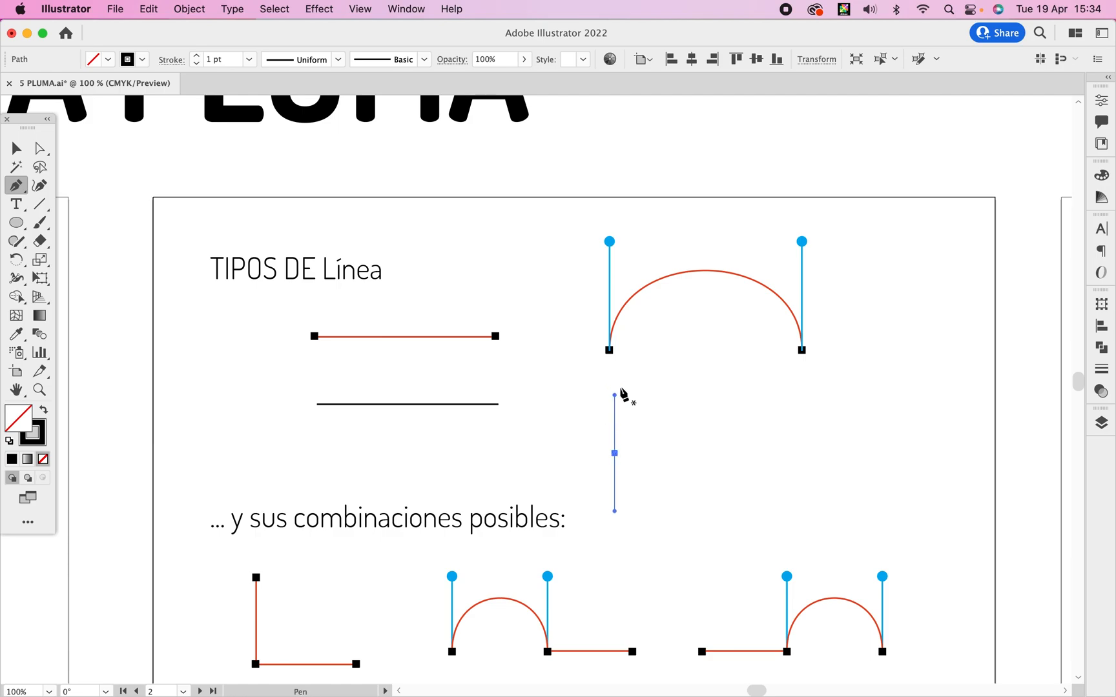
left_click_drag(710, 448, 719, 511)
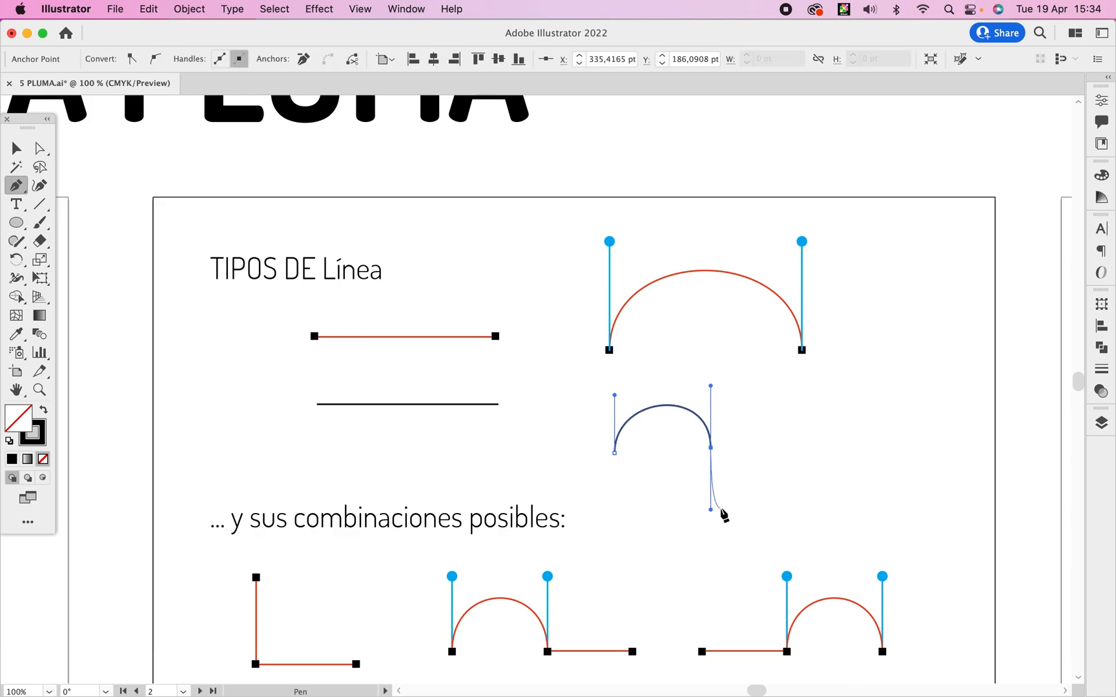
key("v")
left_click(749, 439)
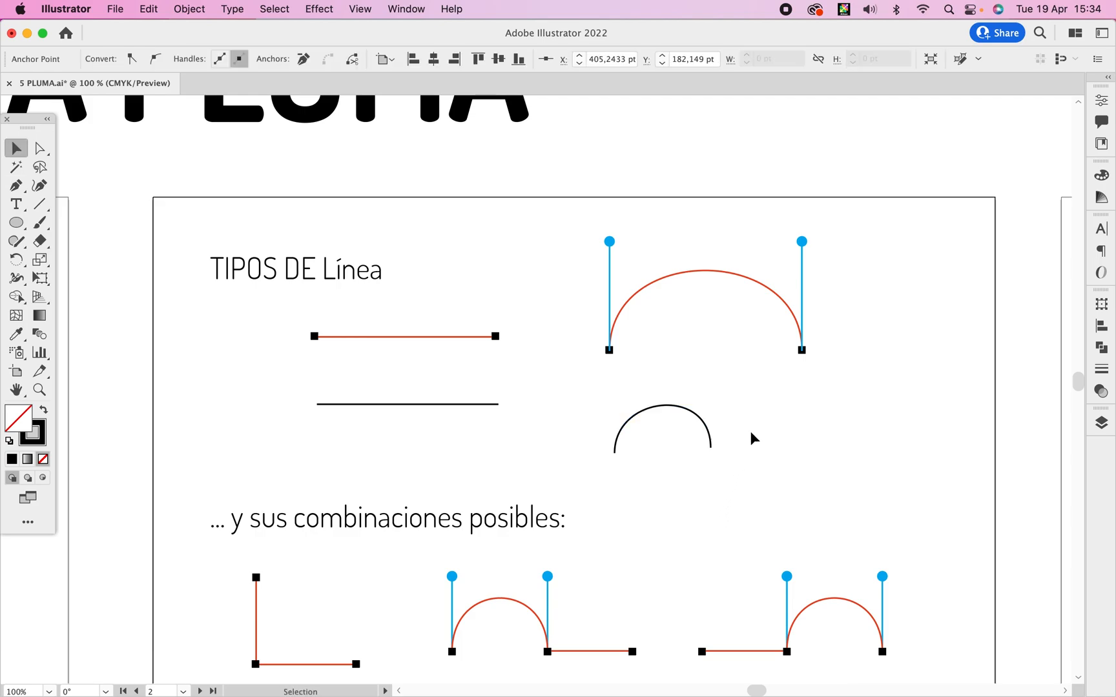
Adjust the arch's two handles, lengthening the one at its starting node to even out the curve.
key("a")
left_click(668, 407)
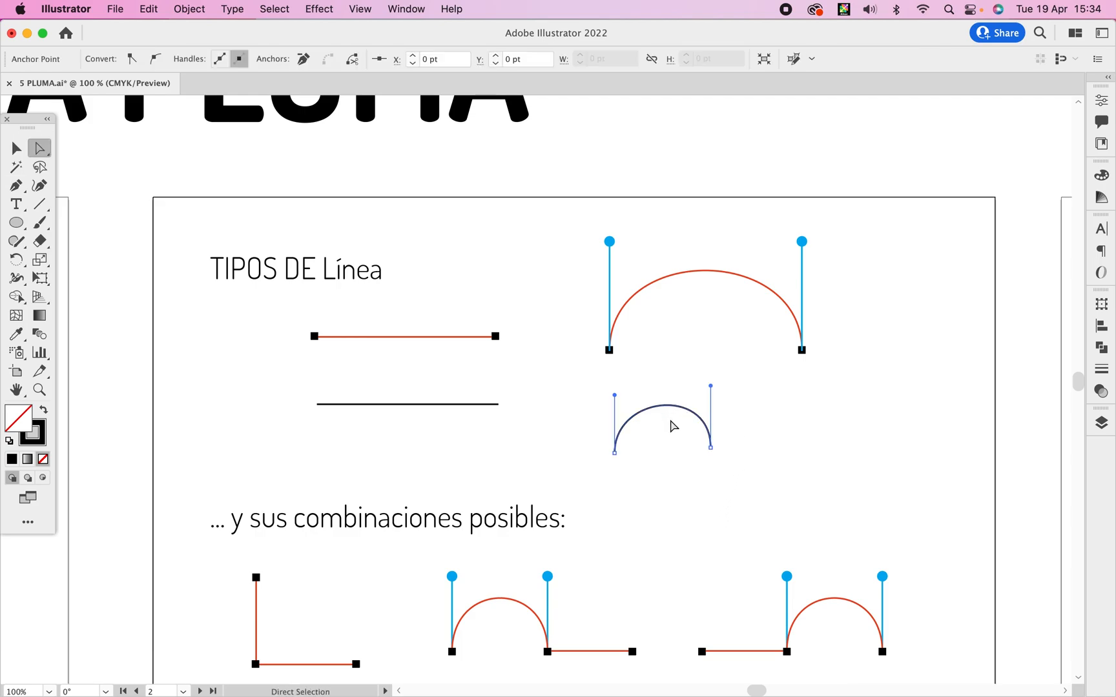
left_click_drag(615, 395, 614, 386)
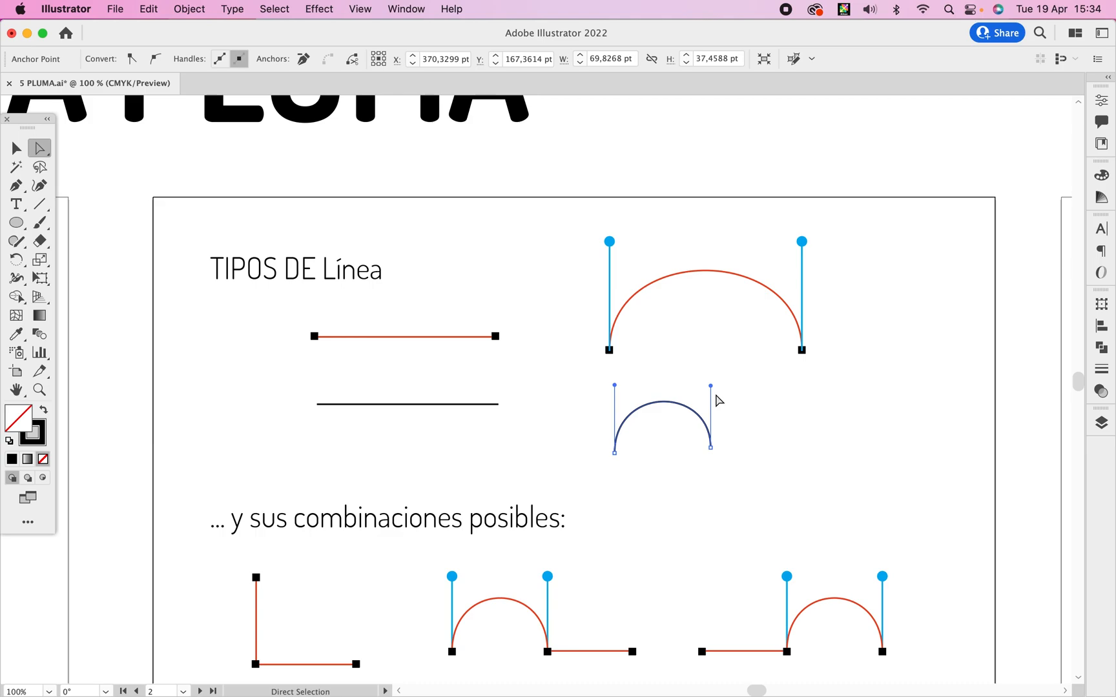
mouse_move(711, 387)
left_mouse_down()
mouse_move(765, 400)
mouse_move(765, 383)
mouse_move(670, 401)
mouse_move(720, 451)
mouse_move(678, 451)
mouse_move(718, 452)
mouse_move(713, 390)
left_mouse_up()
Draw a second arch beside the first with the Pen tool, using three nodes with one at the crest.
key("p")
left_click_drag(781, 446, 853, 394)
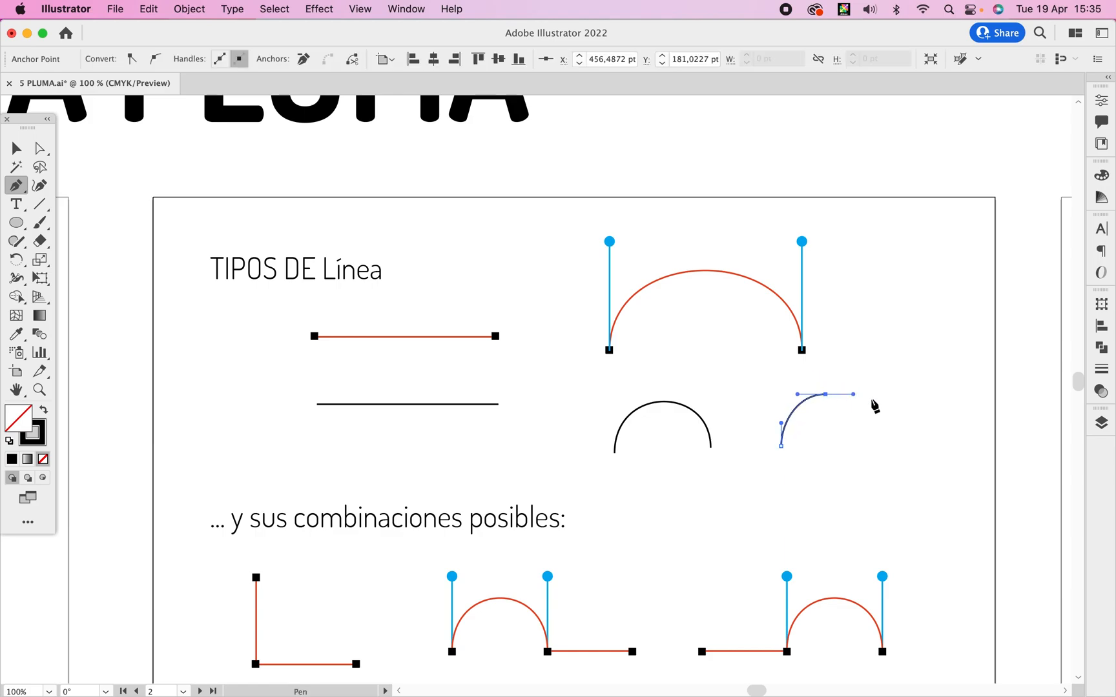
left_click_drag(871, 440, 872, 462)
key("v")
left_click(912, 413)
Raise the second arch's starting node level with its end node and select the arch to inspect its nodes.
key("a")
left_click_drag(781, 446, 781, 441)
left_click(907, 380)
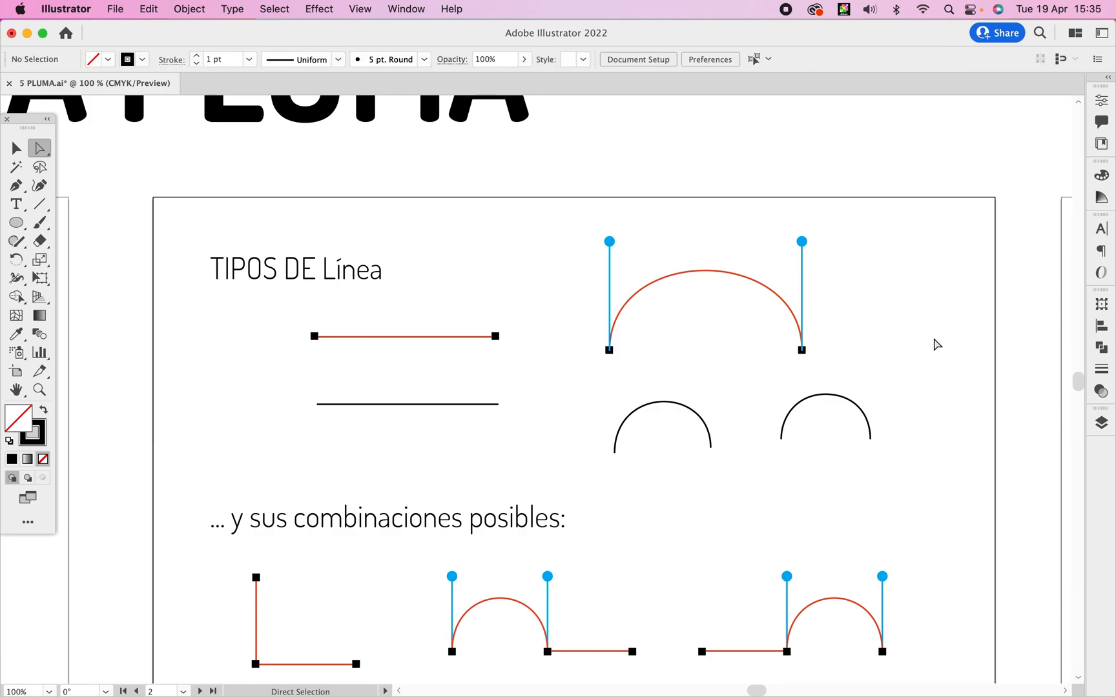
left_click_drag(900, 391, 753, 466)
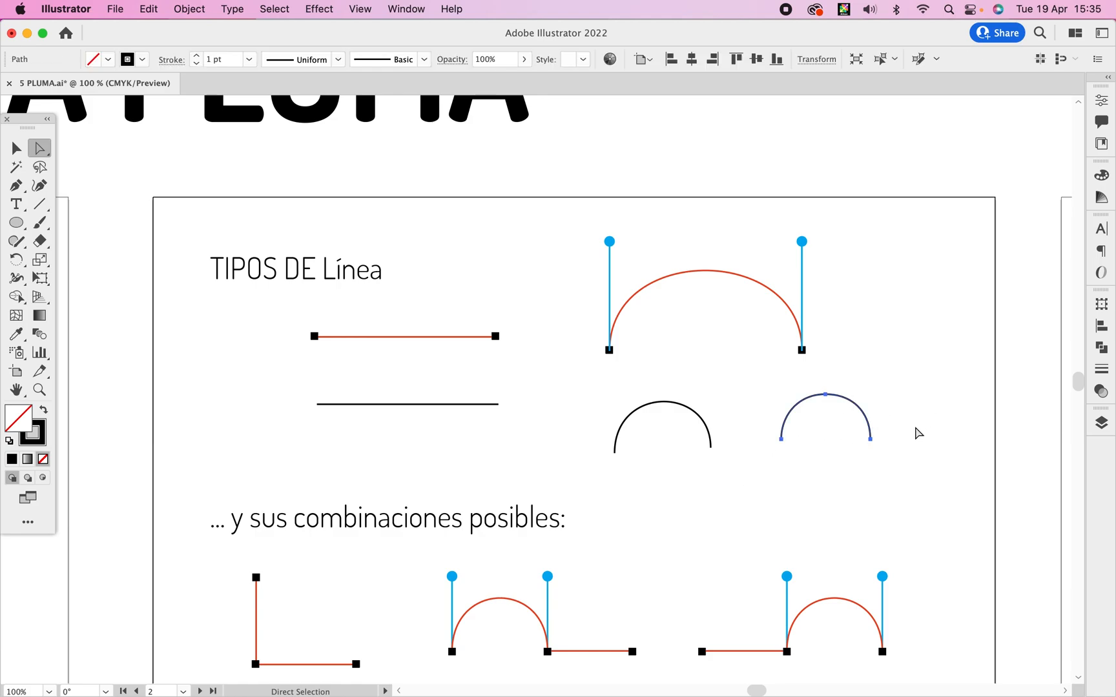
Draw an L-shaped path of one vertical and one horizontal segment beneath the "recta a recta" sample with the Pen tool.
key("space")
left_click_drag(907, 435, 910, 173)
left_click_drag(856, 450, 879, 383)
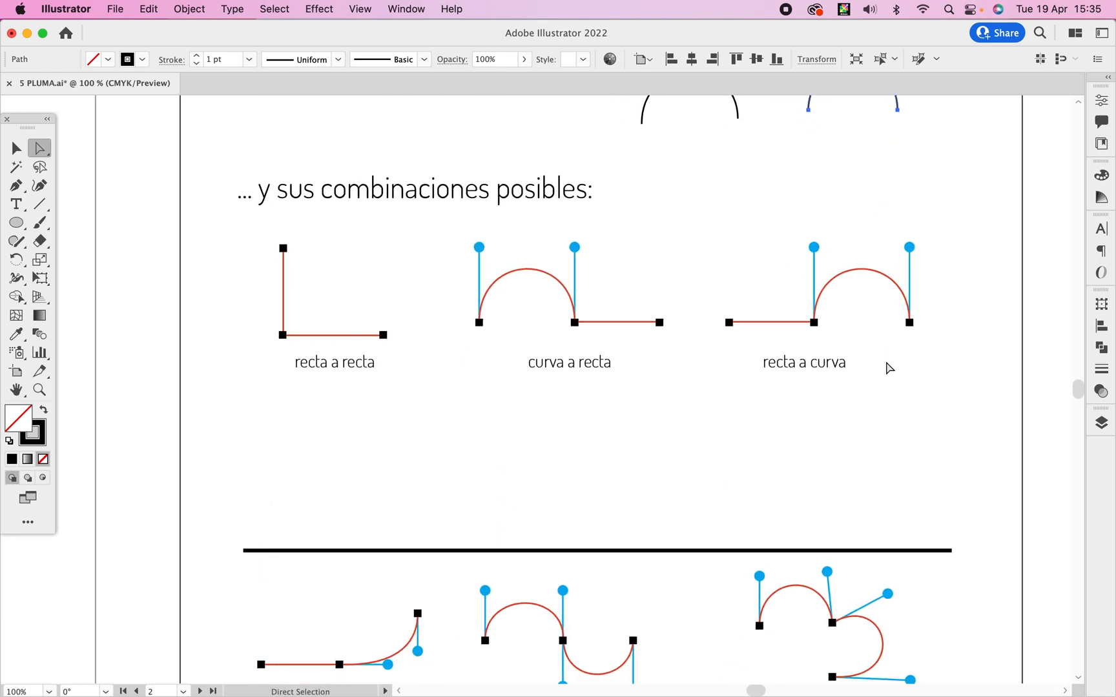
left_click(16, 185)
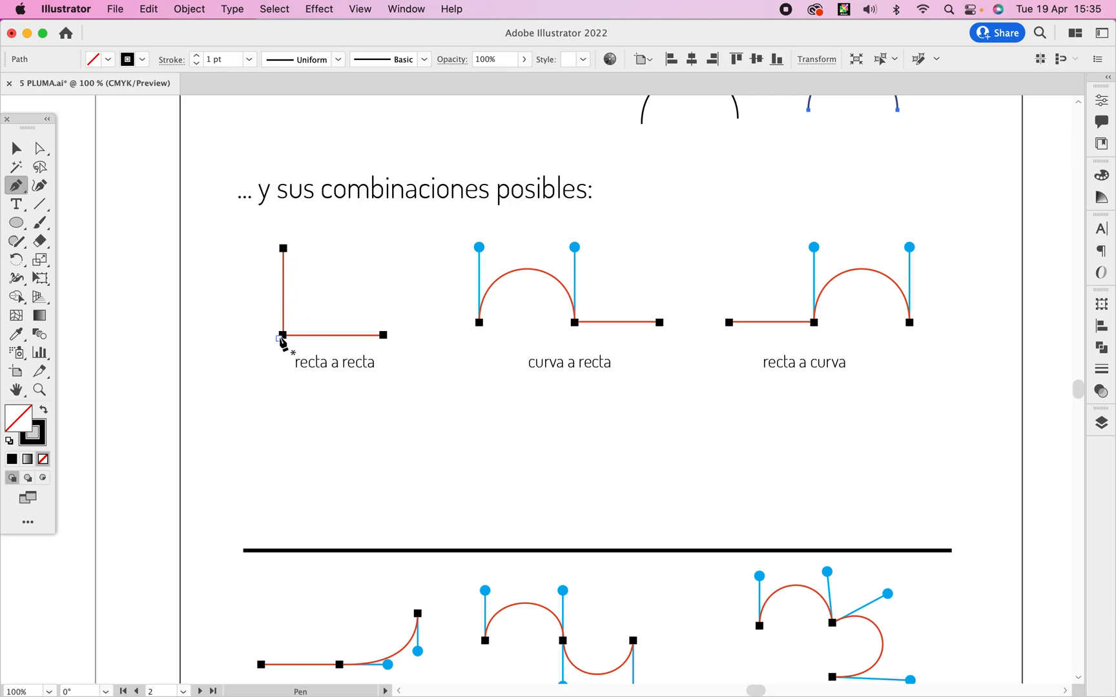
left_click(278, 406)
left_click(278, 496)
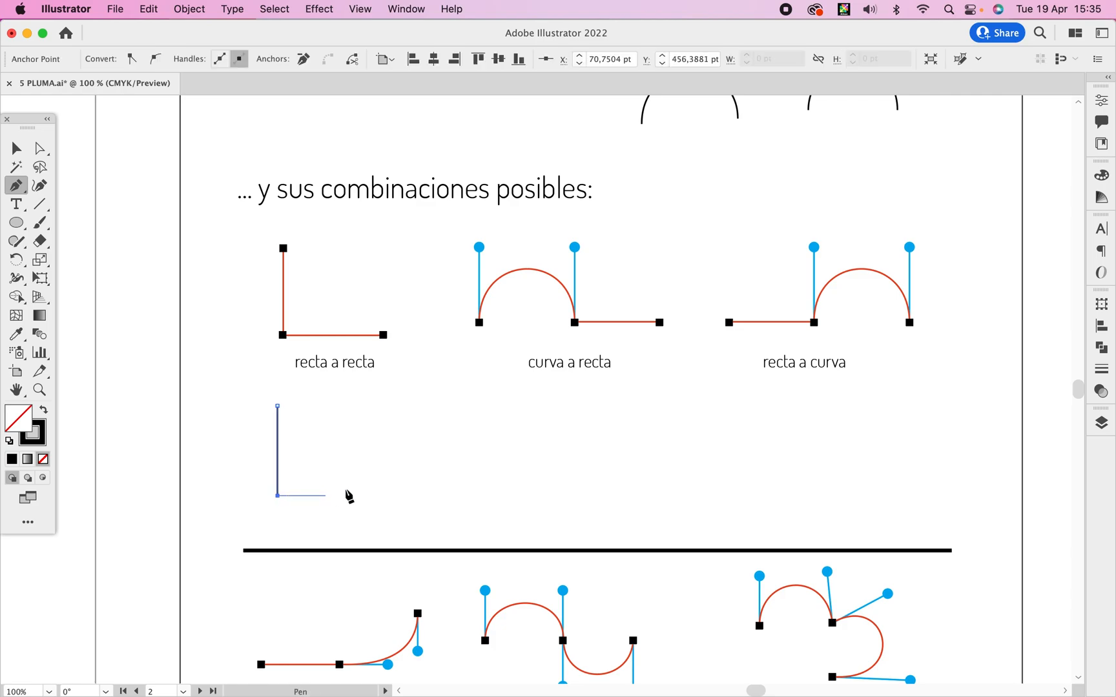
left_click(354, 496)
key("v")
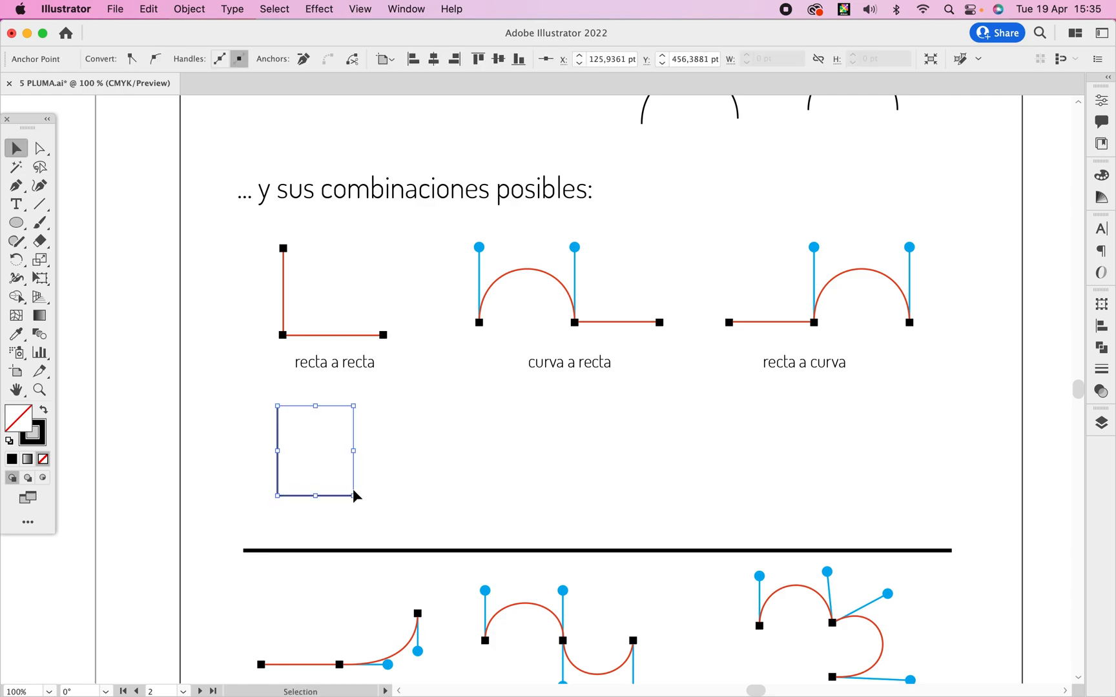
left_click(418, 430)
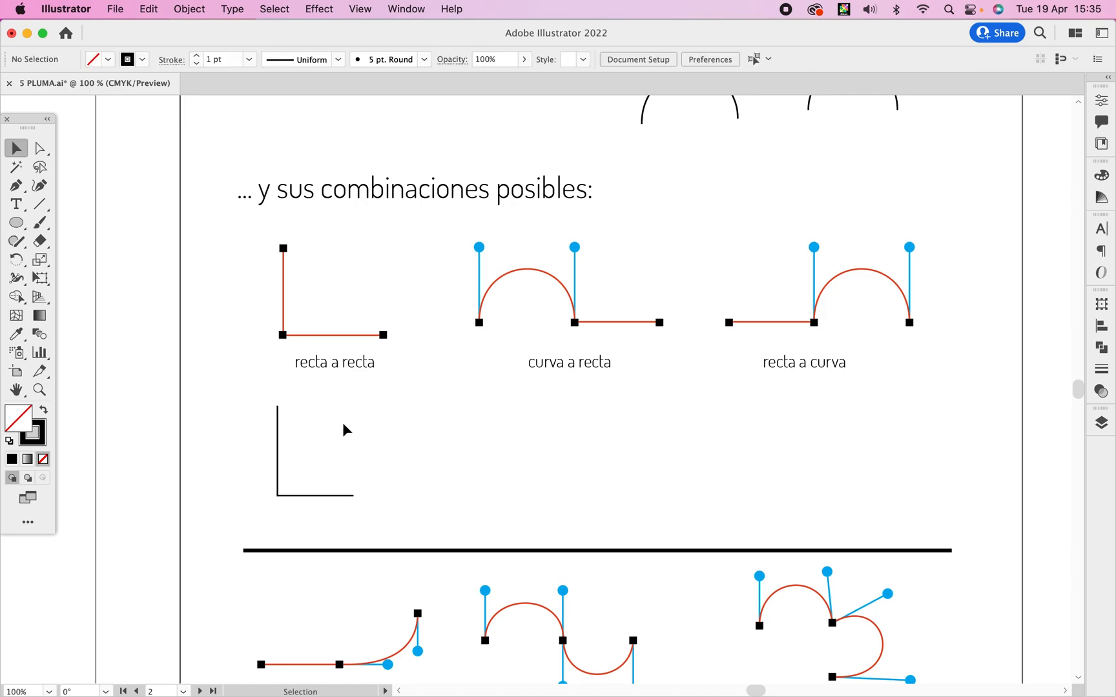
Draw an M-shaped zigzag path of four straight segments beside the L-shaped path with the Pen tool.
key("p")
left_click(370, 495)
left_click(392, 403)
left_click(412, 492)
left_click(432, 400)
left_click(455, 494)
key("v")
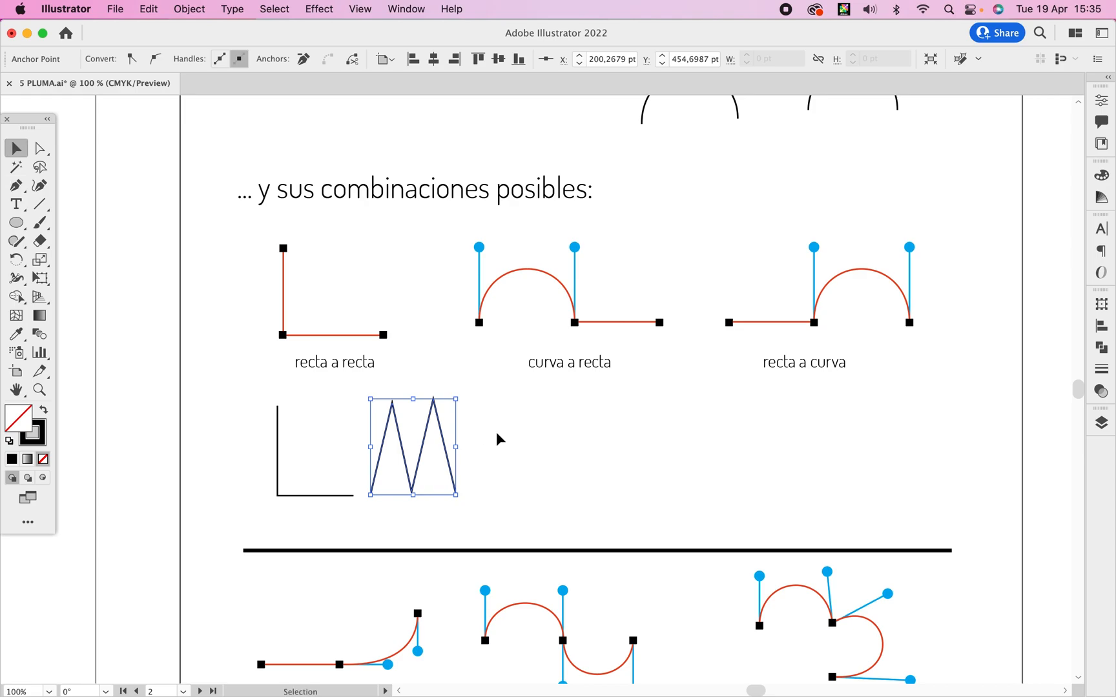
left_click(496, 434)
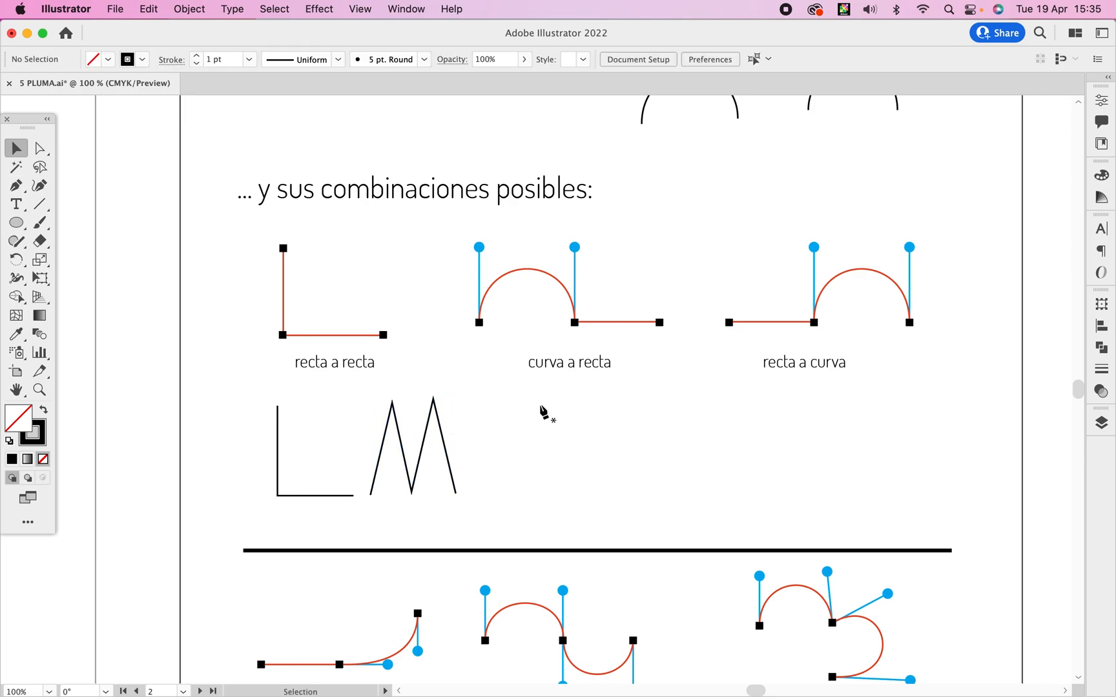
Draw an arch followed by a horizontal straight segment beneath the "curva a recta" sample with the Pen tool.
key("p")
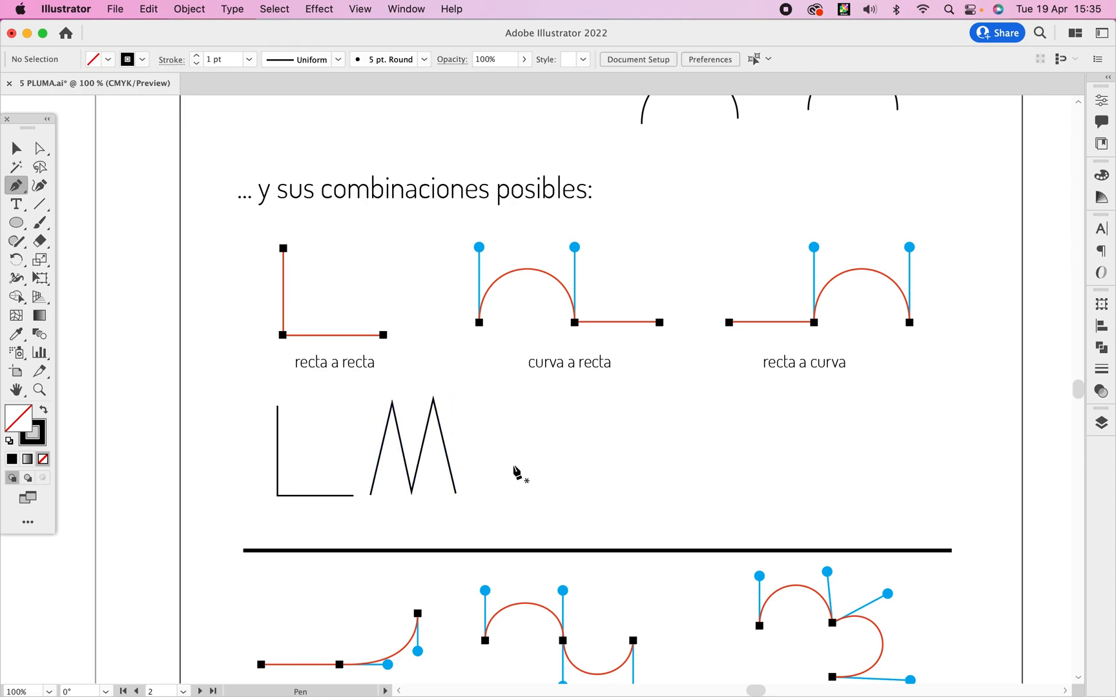
left_click_drag(511, 465, 511, 408)
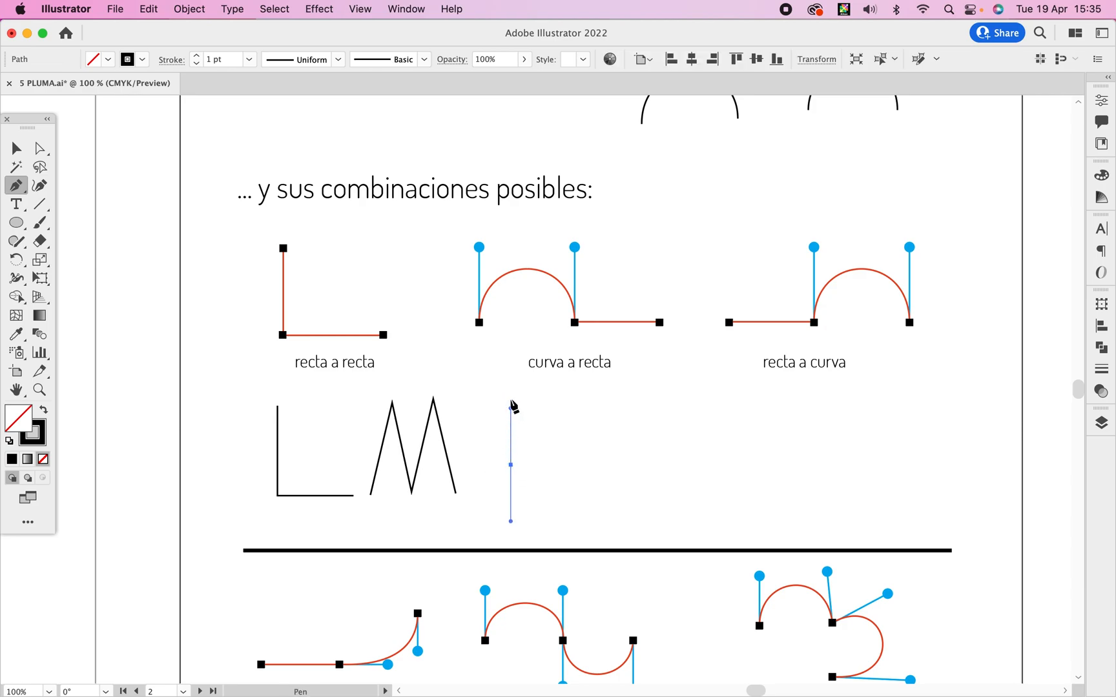
left_click(586, 459, "super")
left_click_drag(585, 459, 592, 514)
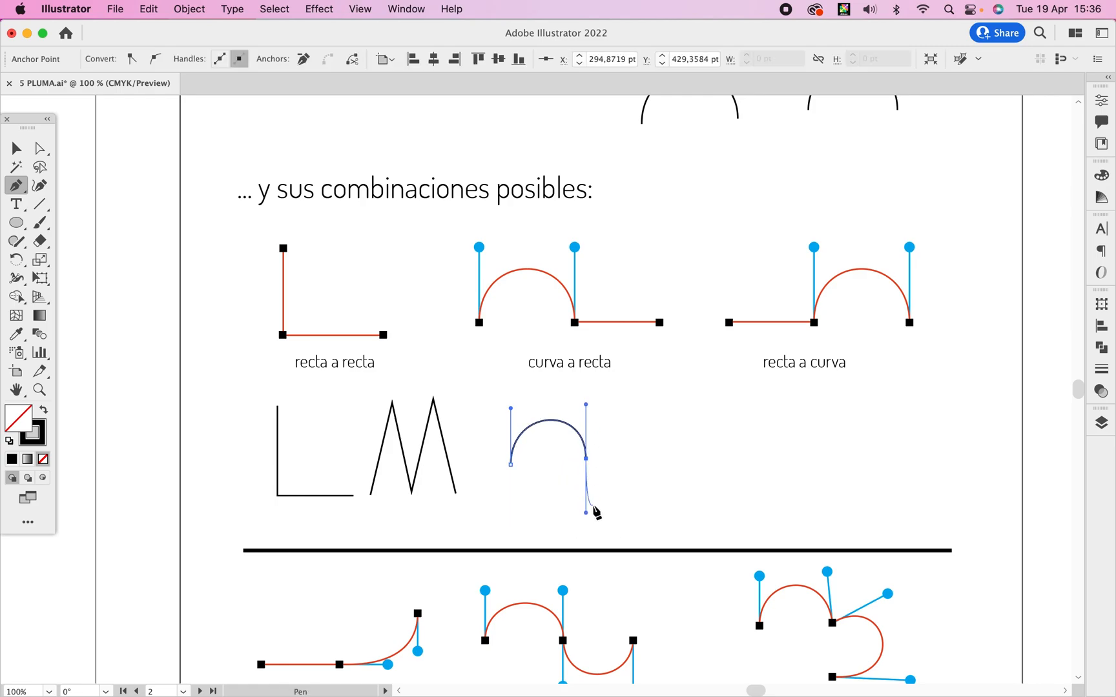
left_click(587, 460)
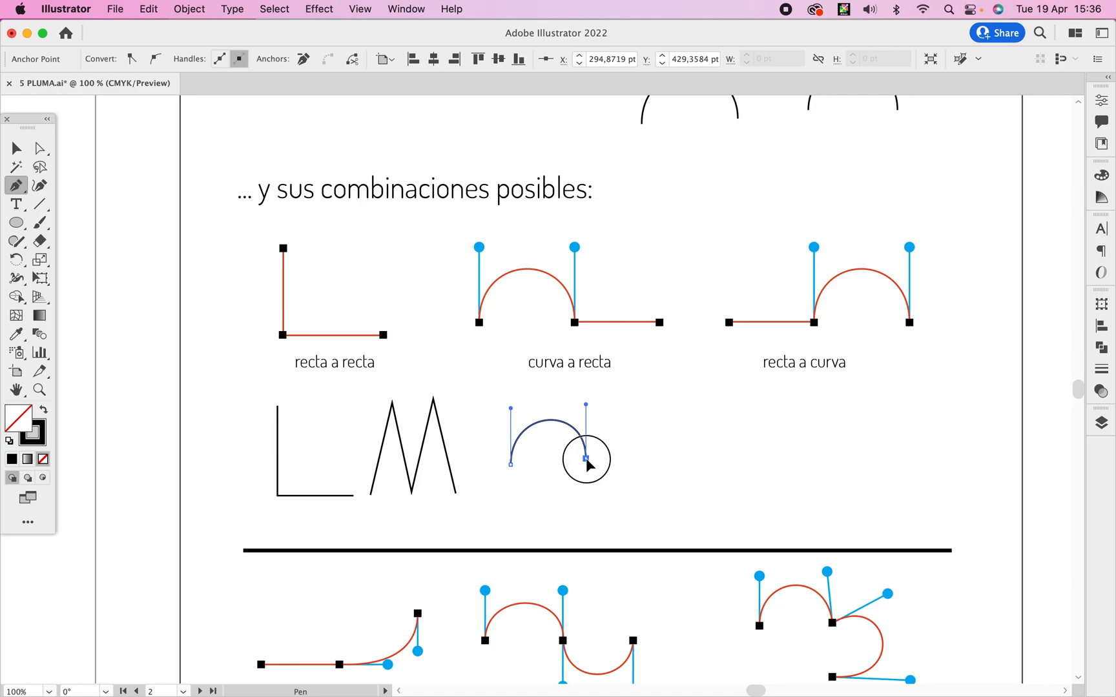
left_click(668, 460)
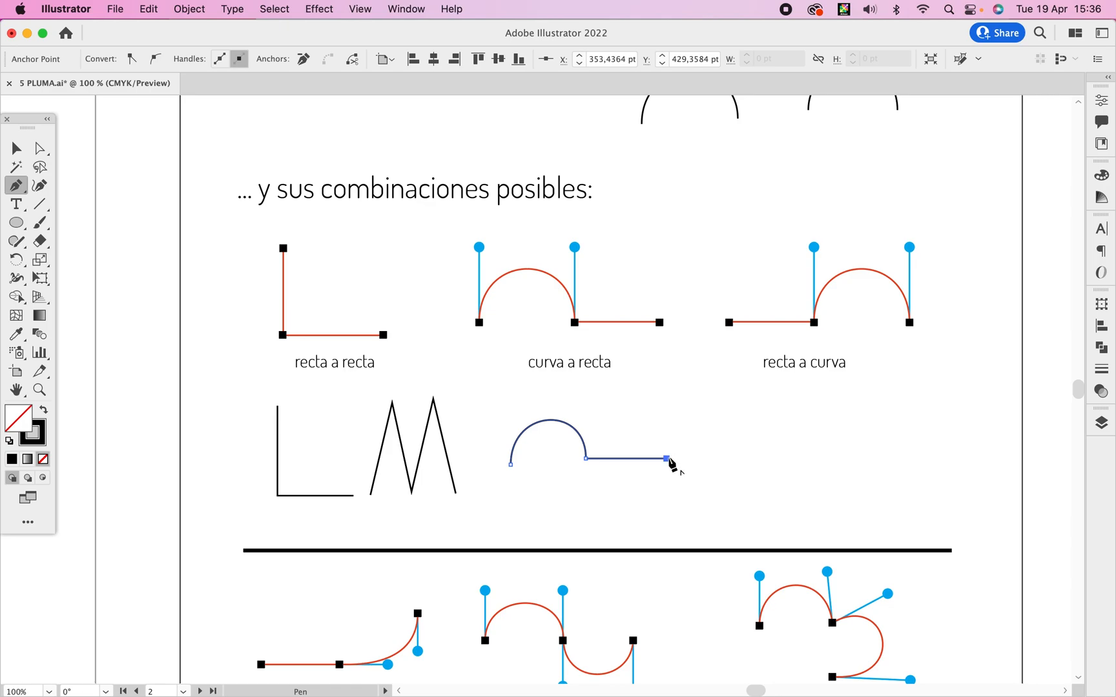
key("v")
left_click(713, 431)
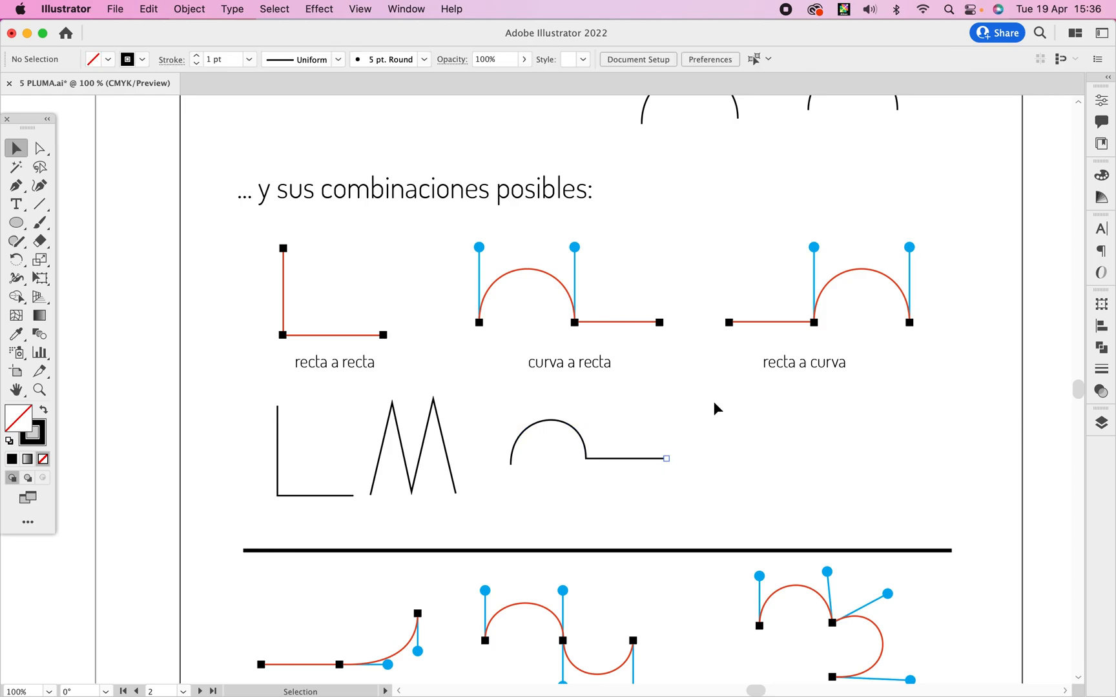
Draw a horizontal segment followed by an arch with a crest node beneath the "recta a curva" sample with the Pen tool.
key("p")
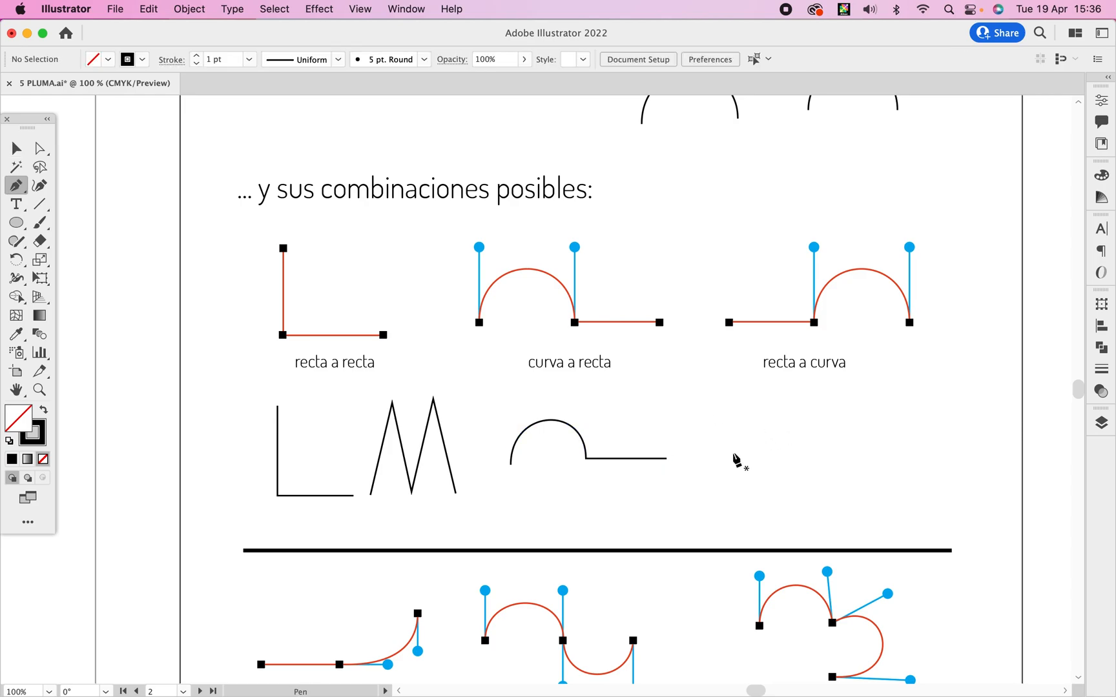
left_click(734, 453)
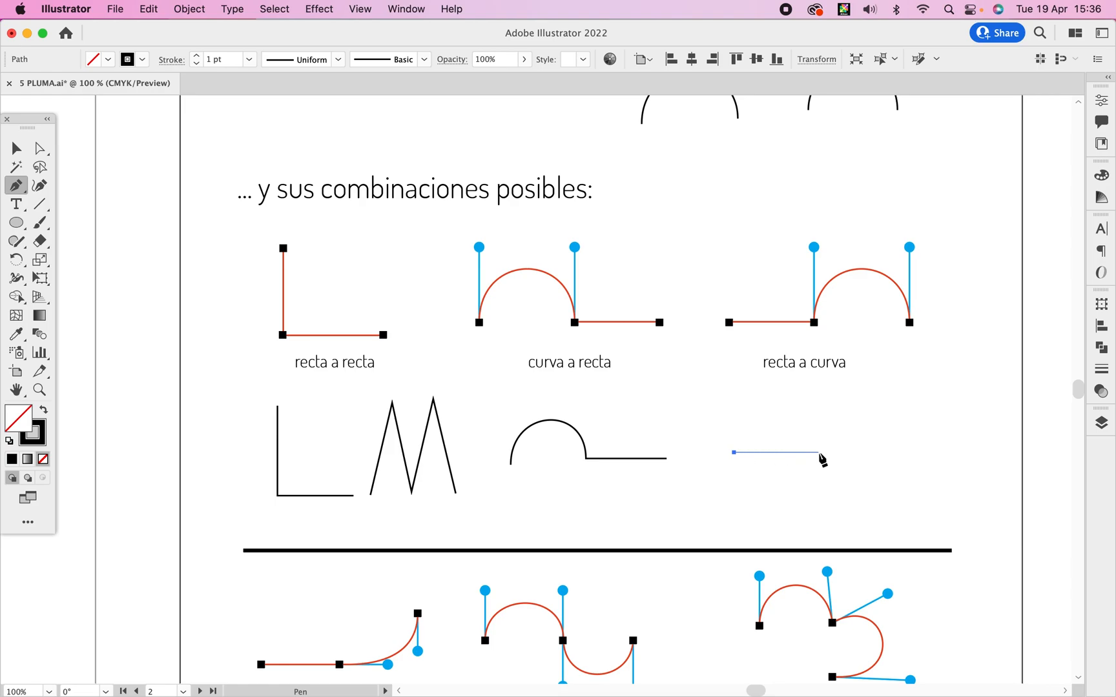
left_click(820, 453)
left_click_drag(820, 453, 819, 405)
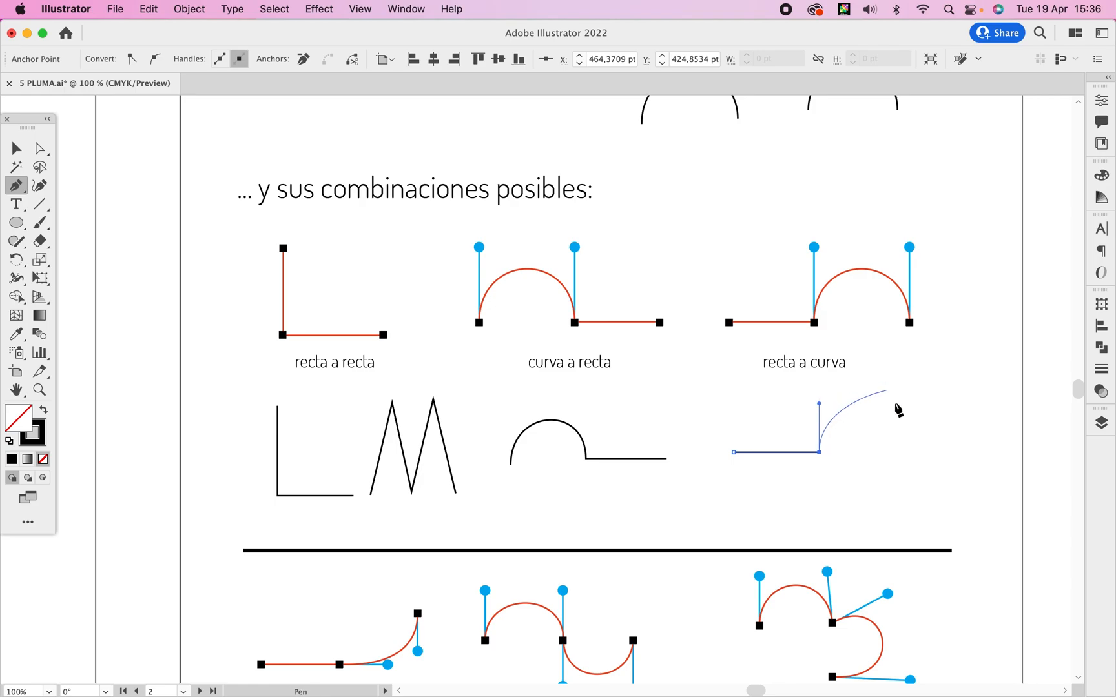
left_click_drag(866, 399, 884, 398)
left_click_drag(904, 448, 906, 488)
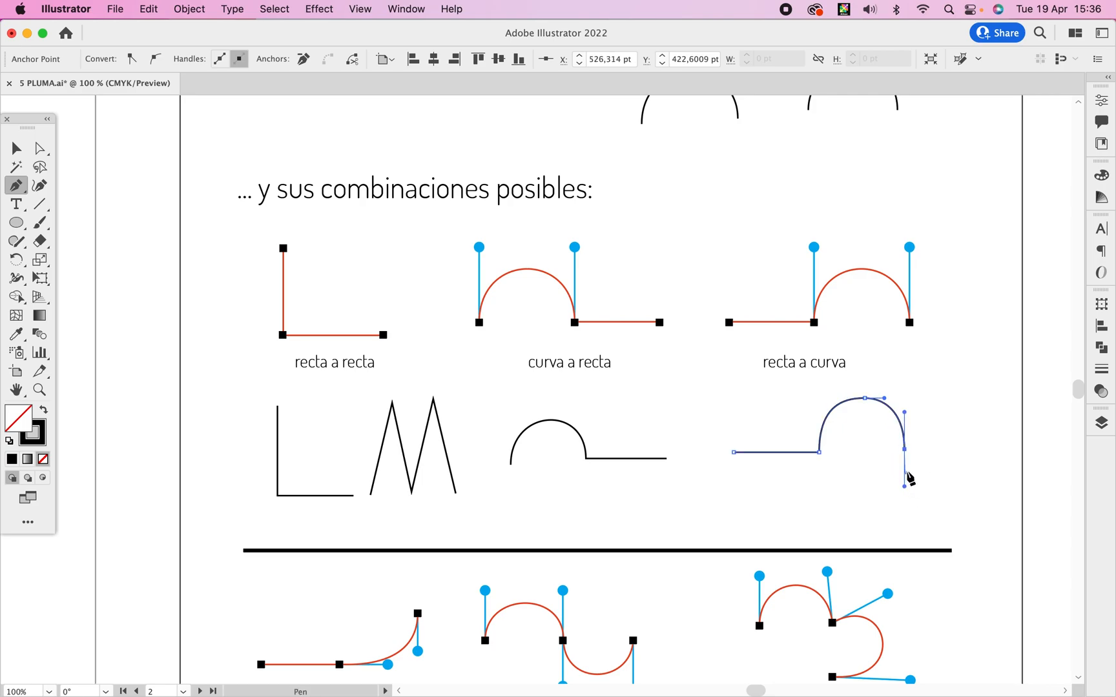
Even out the new arch by adjusting its starting handle, crest node and end node with Direct Selection.
left_click(823, 425, "super")
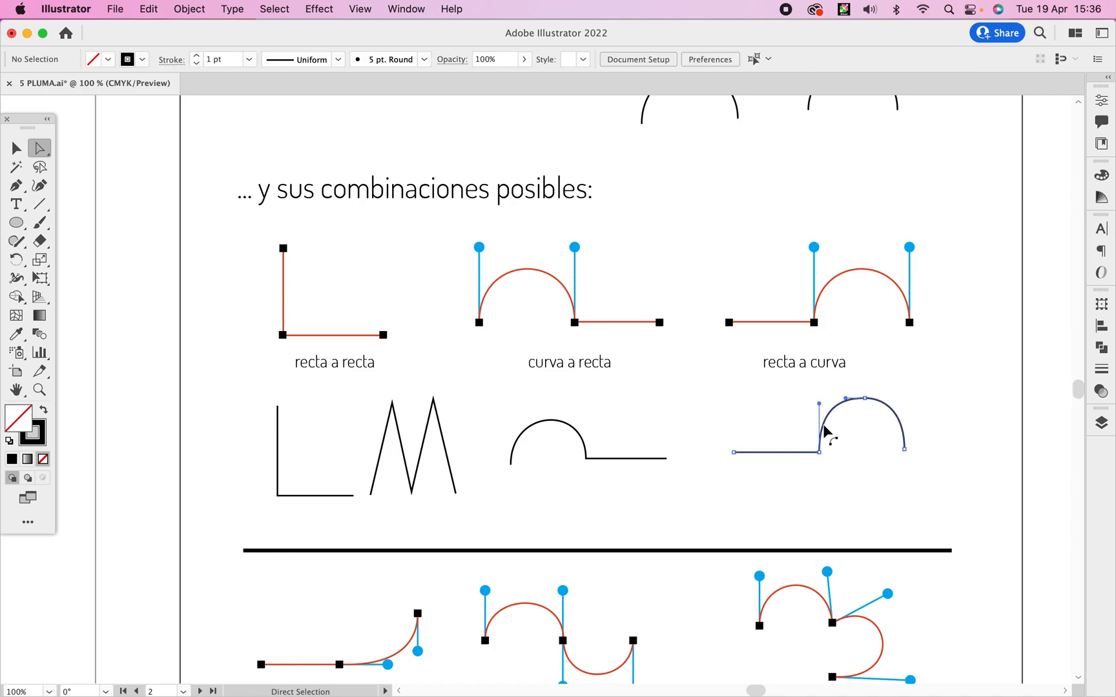
left_click_drag(819, 404, 817, 409)
left_click(864, 404)
left_click(905, 454)
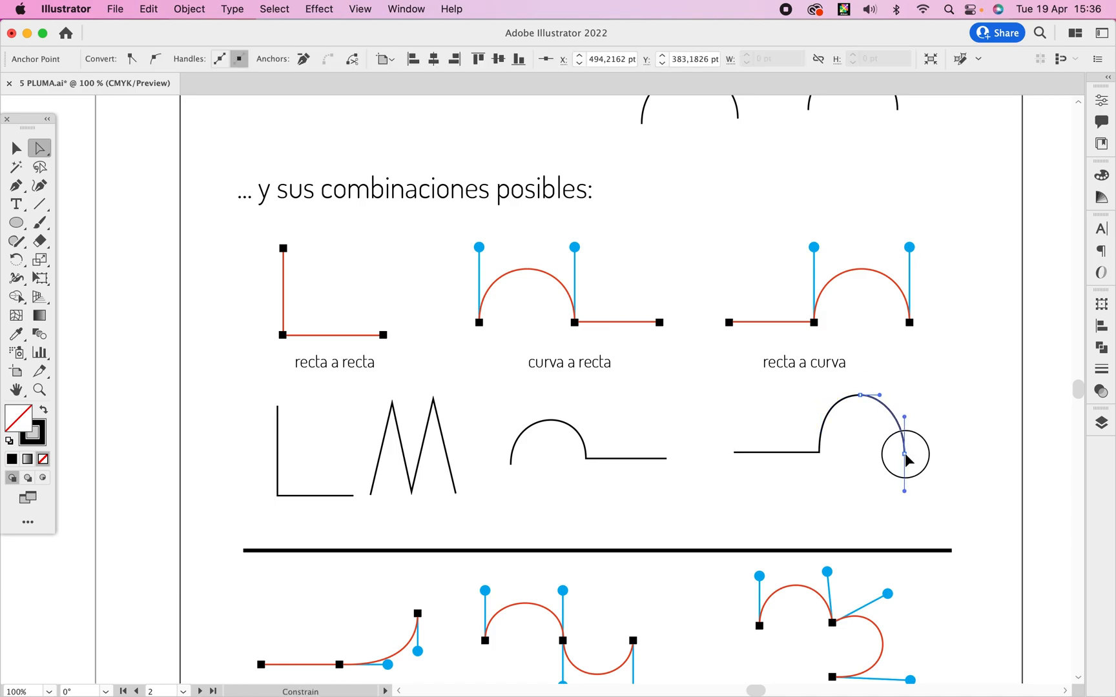
left_click(943, 426)
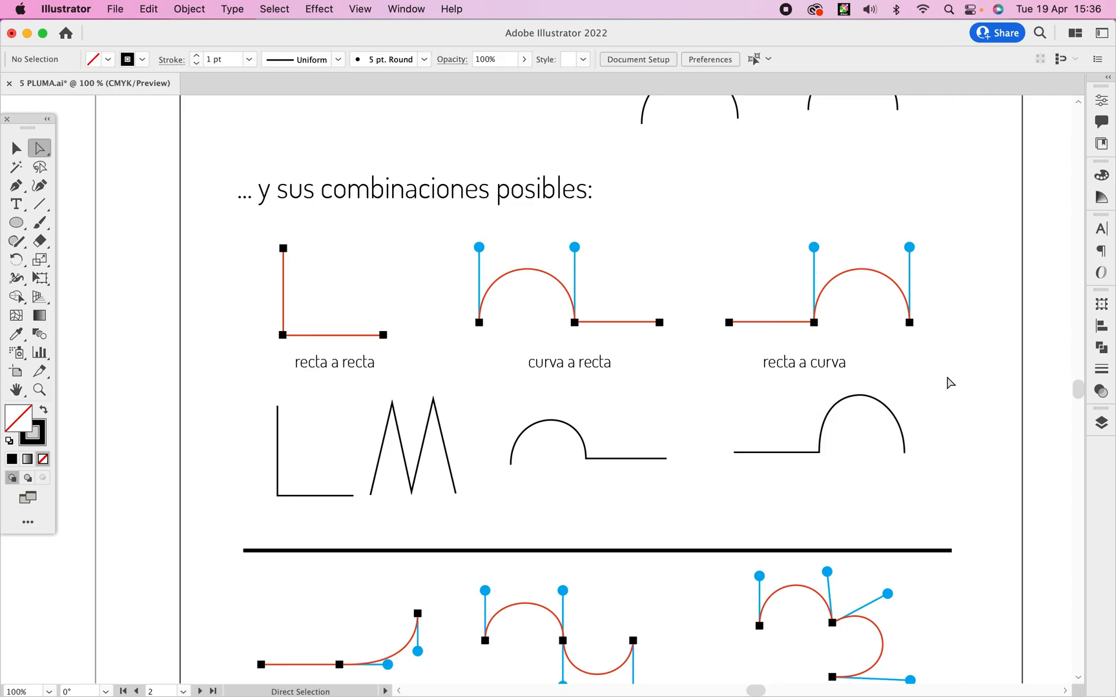
Draw a horizontal segment flowing into an upward curve beneath the "recta a curva simétrico" sample, with the junction handle aligned to the straight segment.
key("space")
left_click_drag(935, 461, 913, 401)
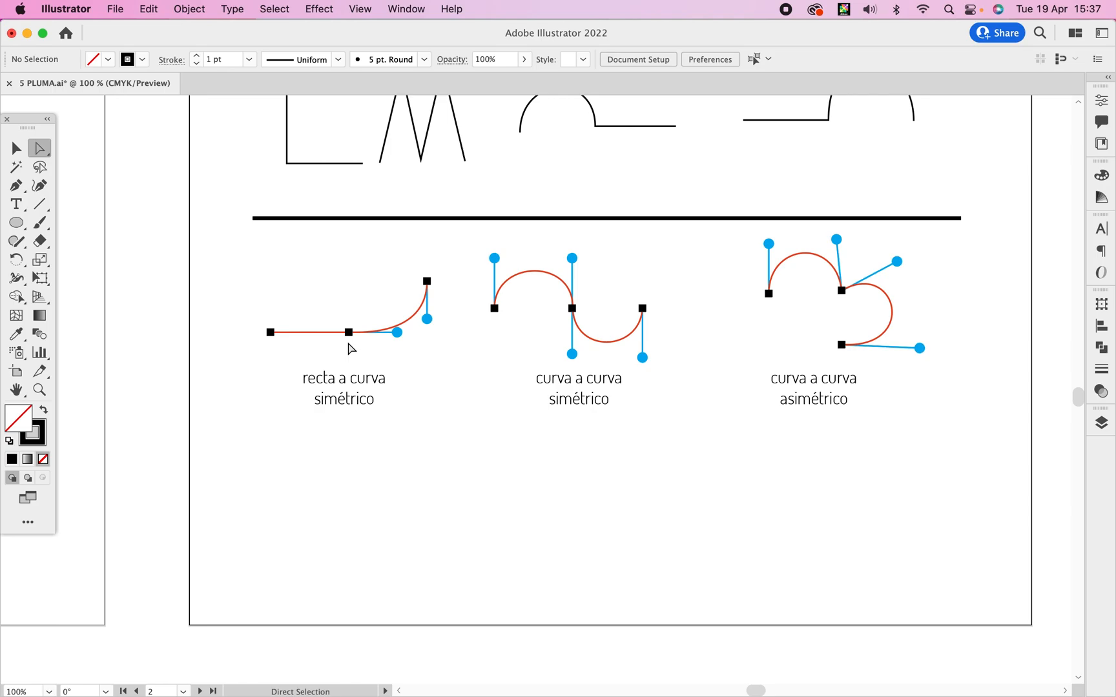
key("o")
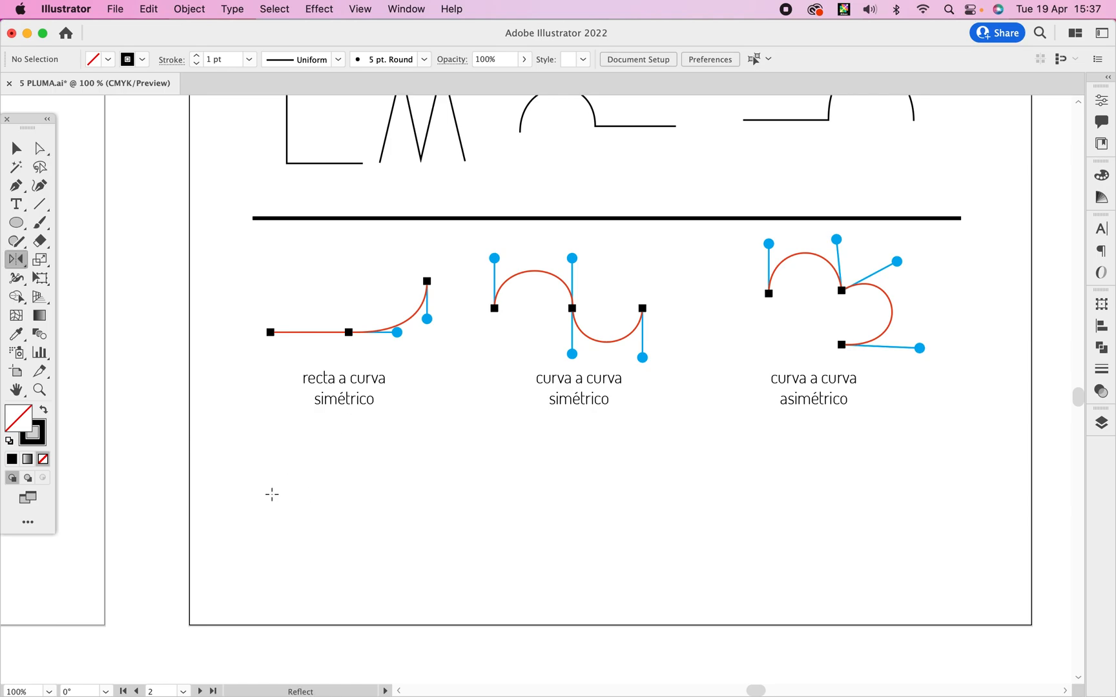
key("p")
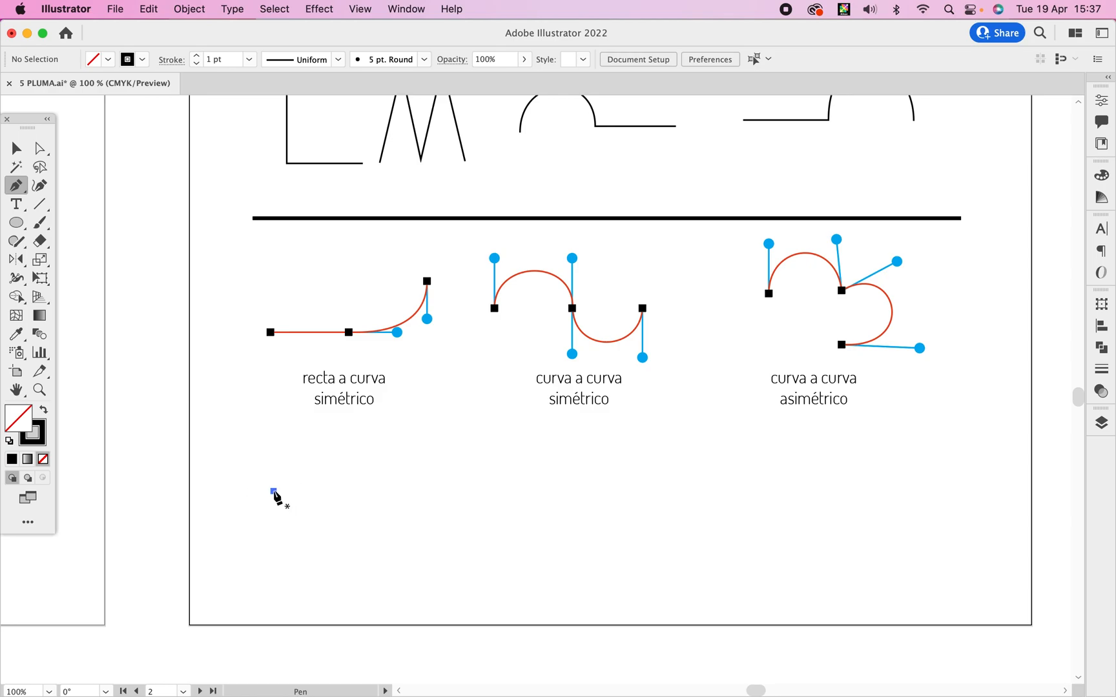
left_click(273, 491)
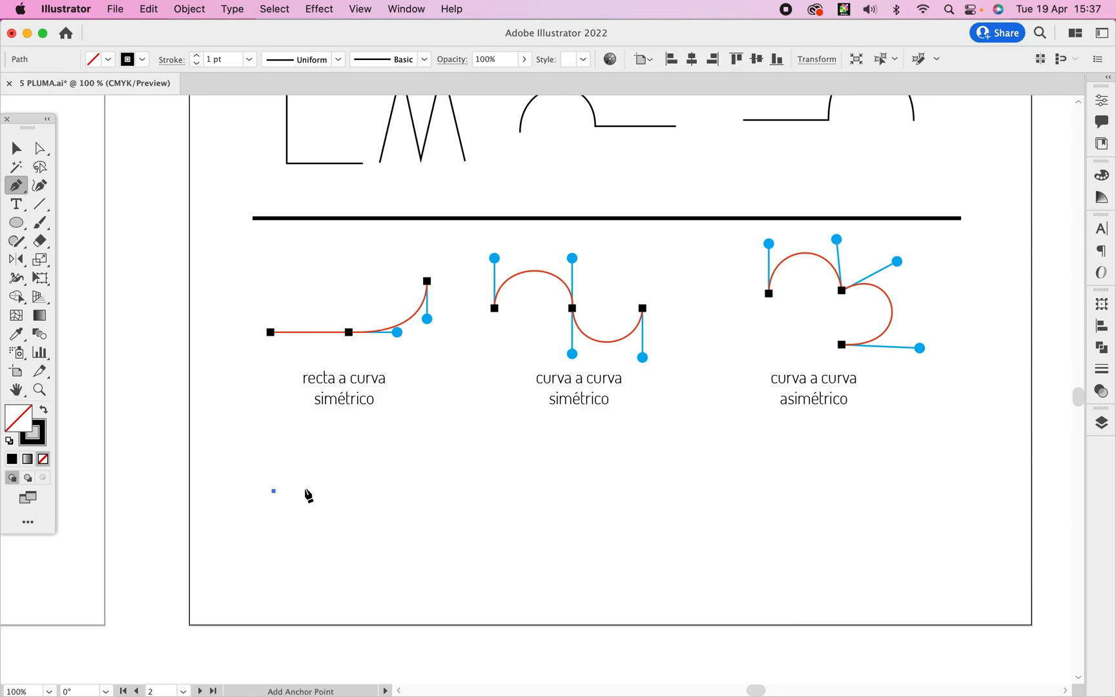
left_click(360, 492)
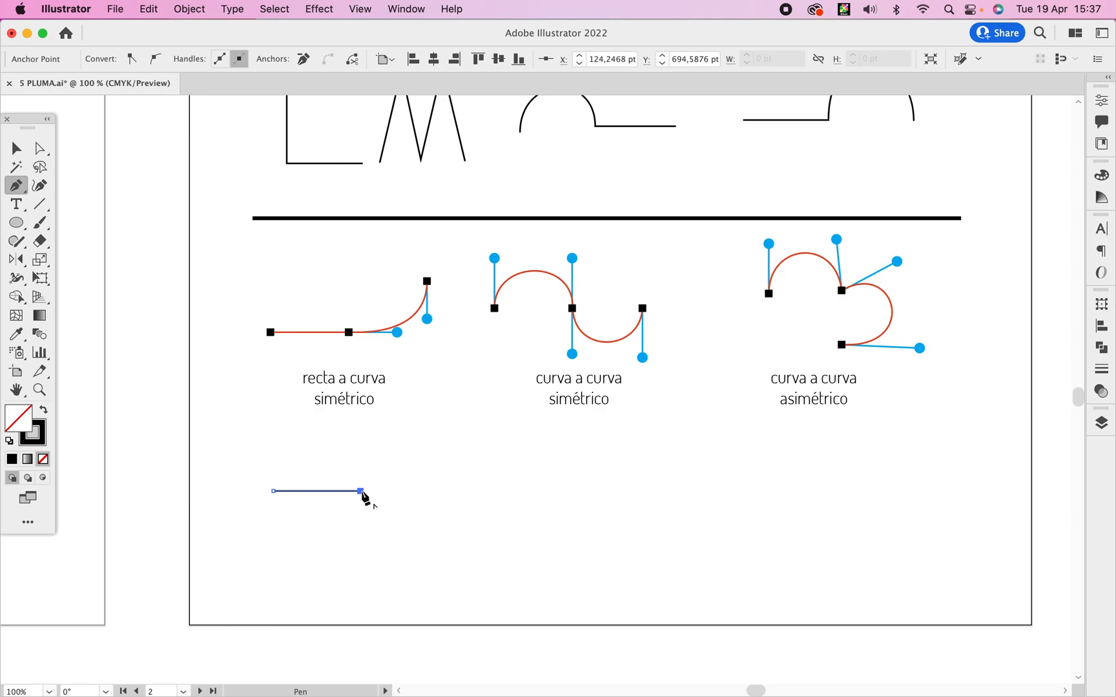
left_click_drag(361, 491, 382, 491)
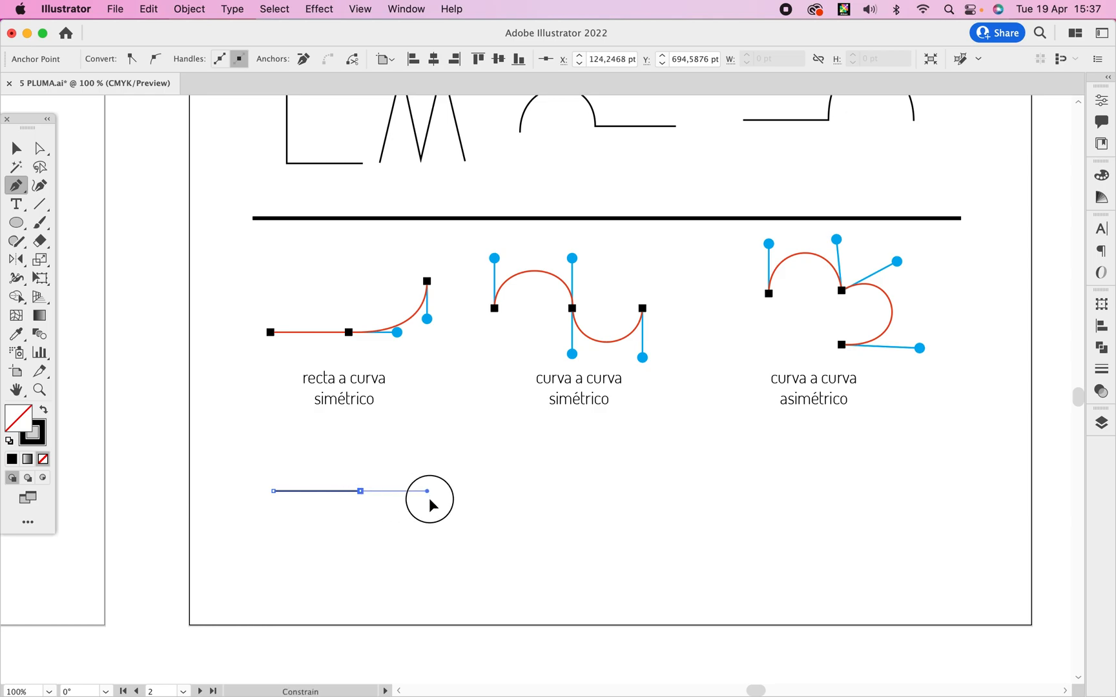
mouse_move(434, 494)
left_mouse_down()
mouse_move(429, 446)
mouse_move(359, 410)
mouse_move(401, 485)
mouse_move(428, 503)
mouse_move(407, 497)
mouse_move(416, 501)
left_mouse_up()
left_click_drag(431, 421, 431, 372)
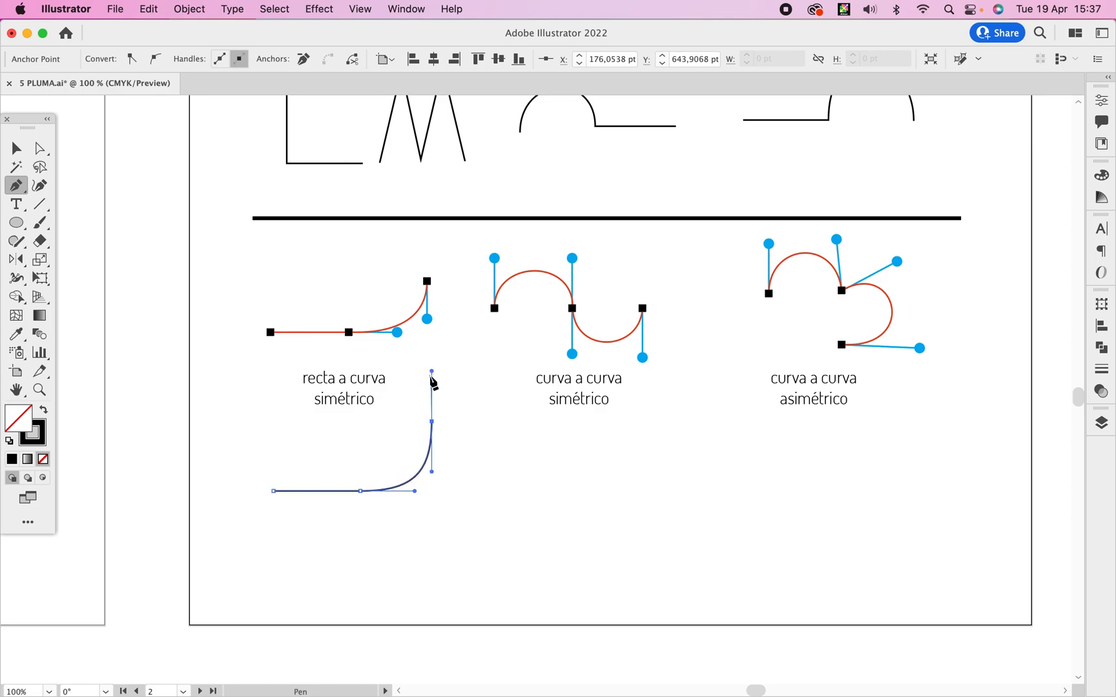
key("v")
left_click(433, 519)
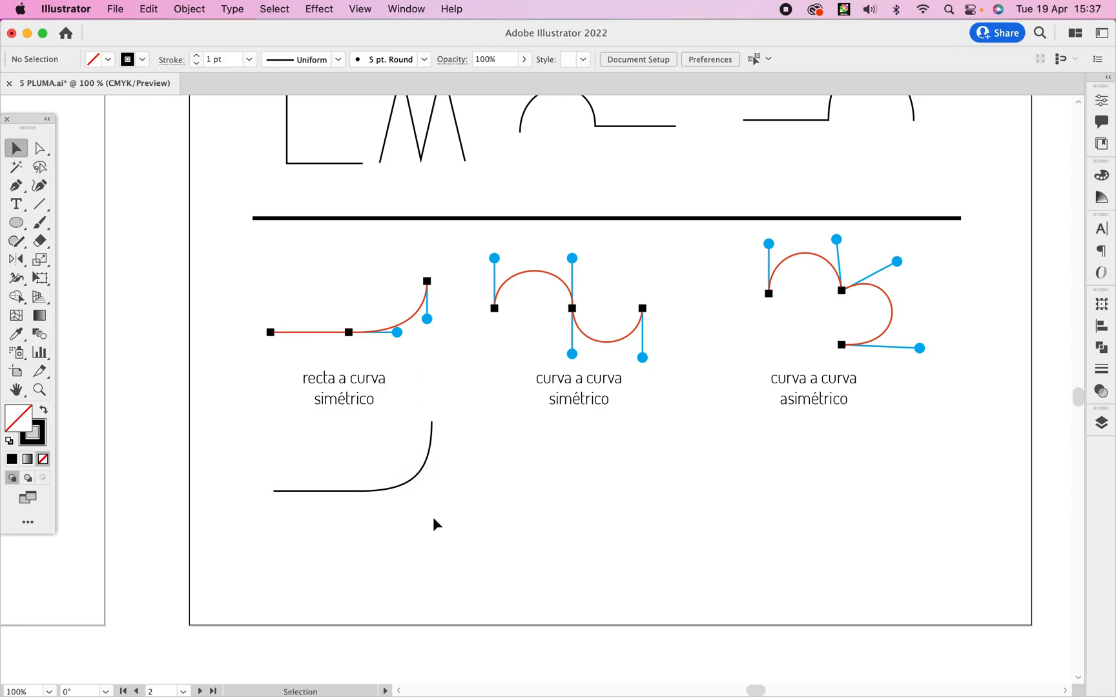
Examine the junction node between the straight and curved segments of the new path up close at 150 % zoom.
left_click(385, 507, "super")
left_click_drag(510, 399, 461, 356)
key("a")
left_click(511, 457)
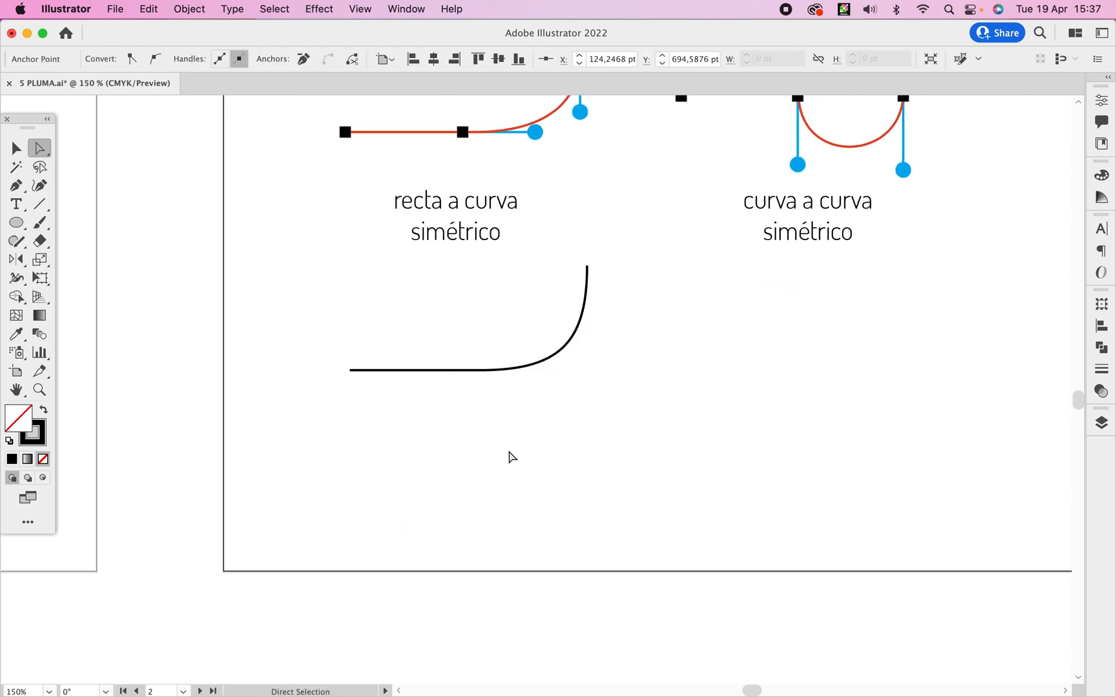
Draw a comparison line-to-curve path below with its junction handle tilted off the straight segment's direction, and delete it.
key("p")
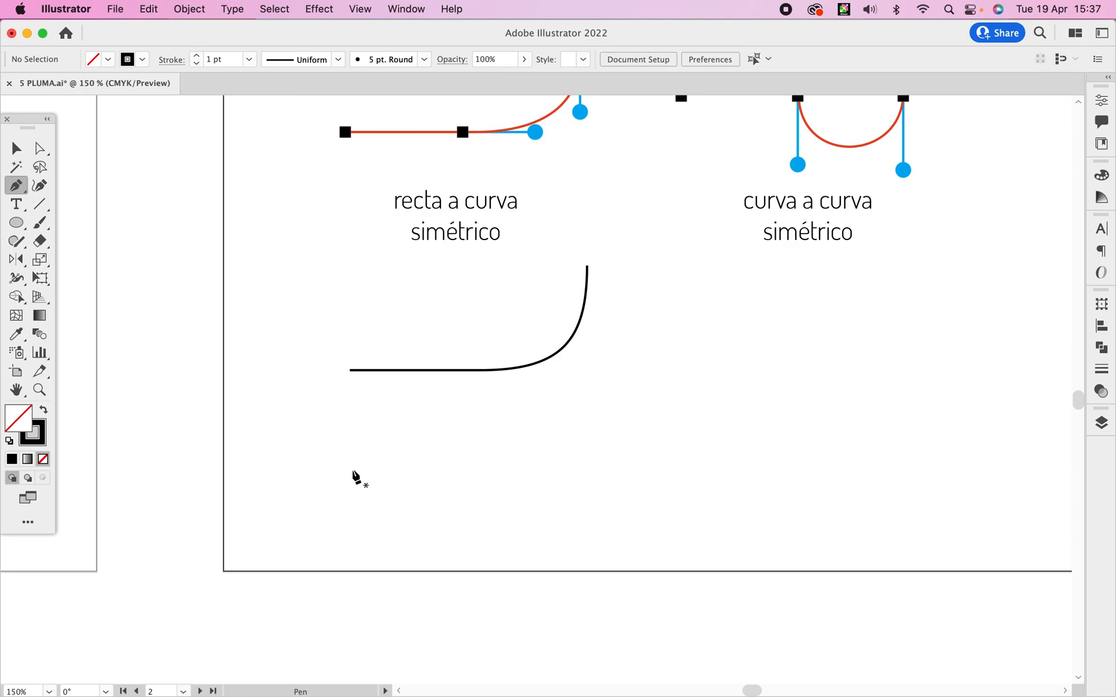
left_click(348, 467)
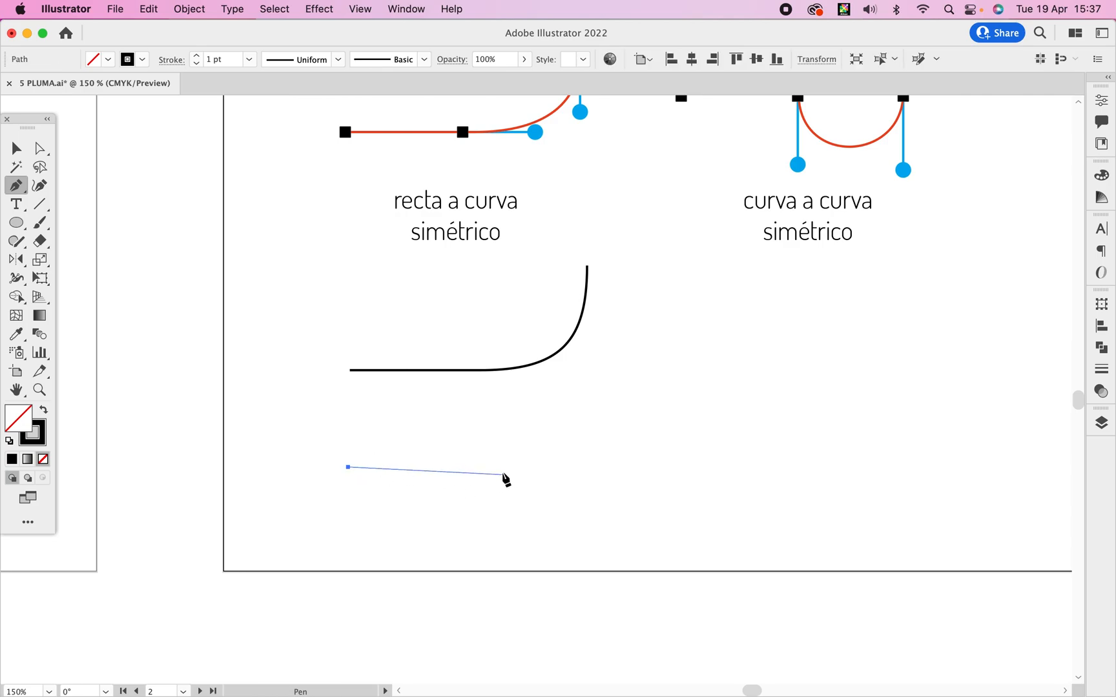
left_click(509, 467)
left_click_drag(510, 467, 616, 483)
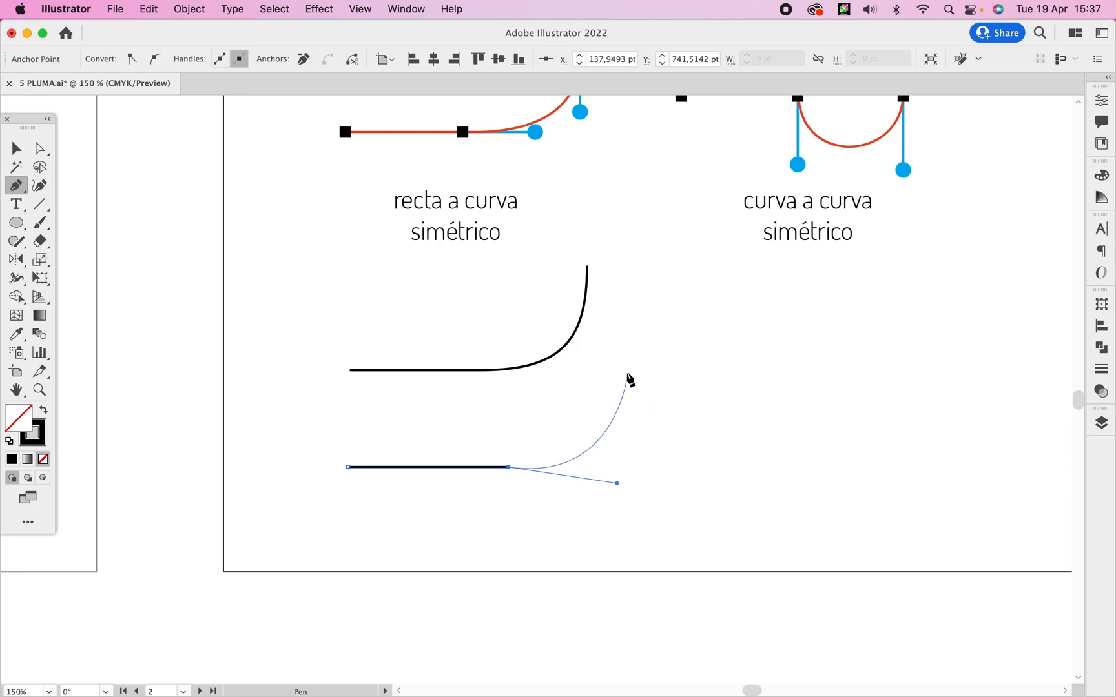
left_click_drag(620, 362, 620, 318)
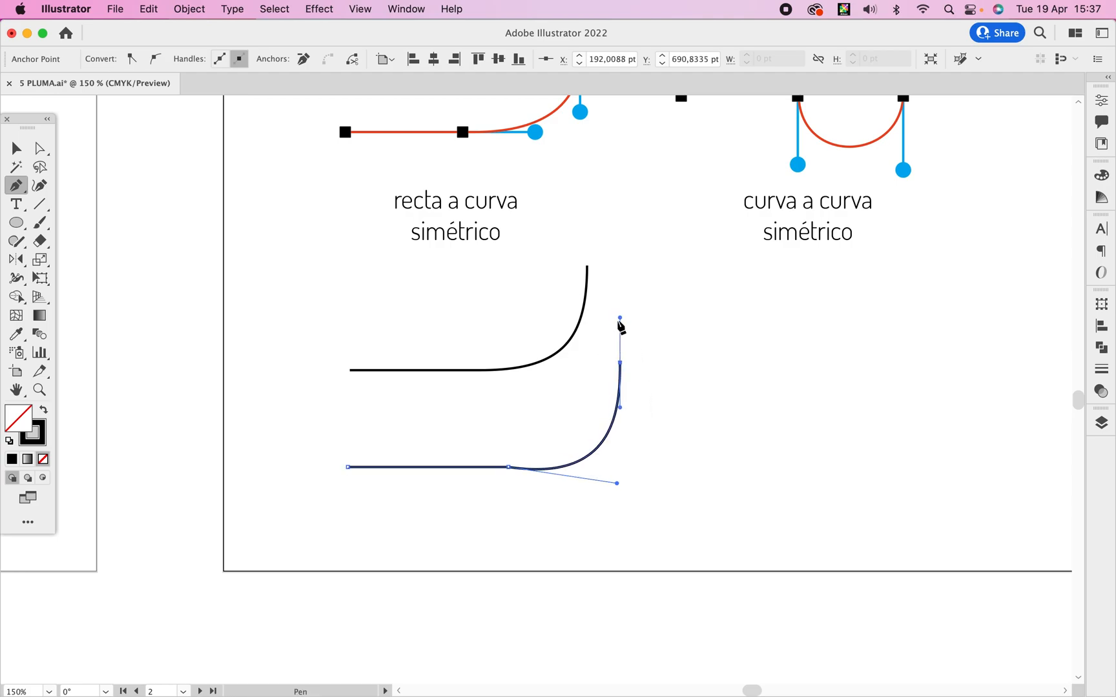
key("v")
left_click(655, 394)
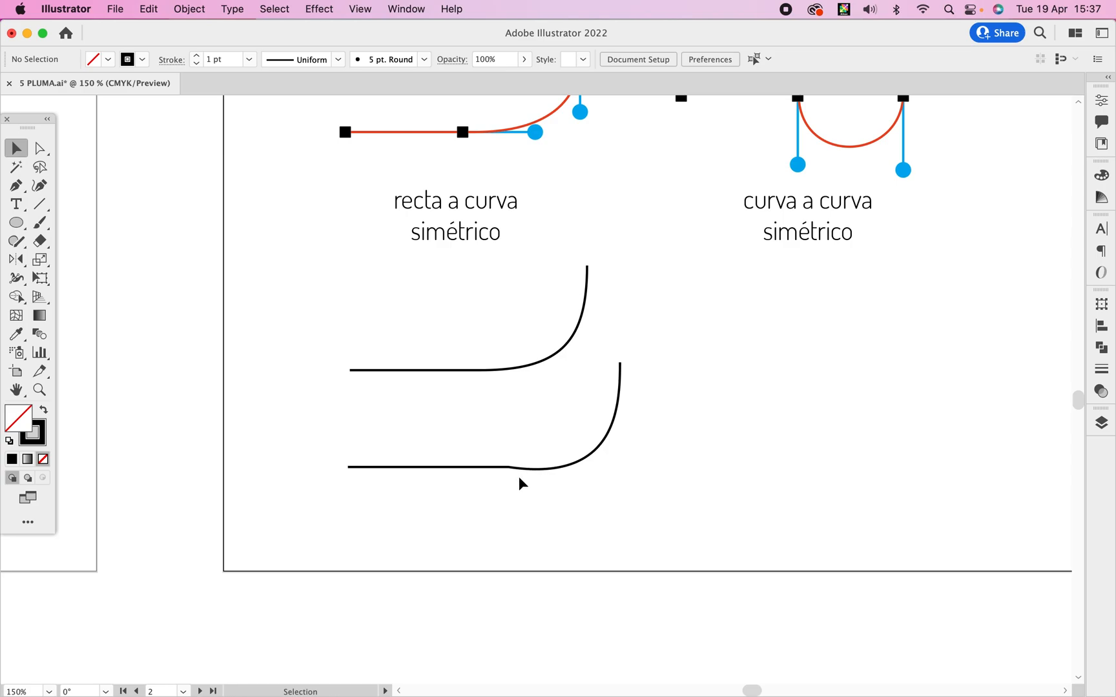
left_click(514, 470)
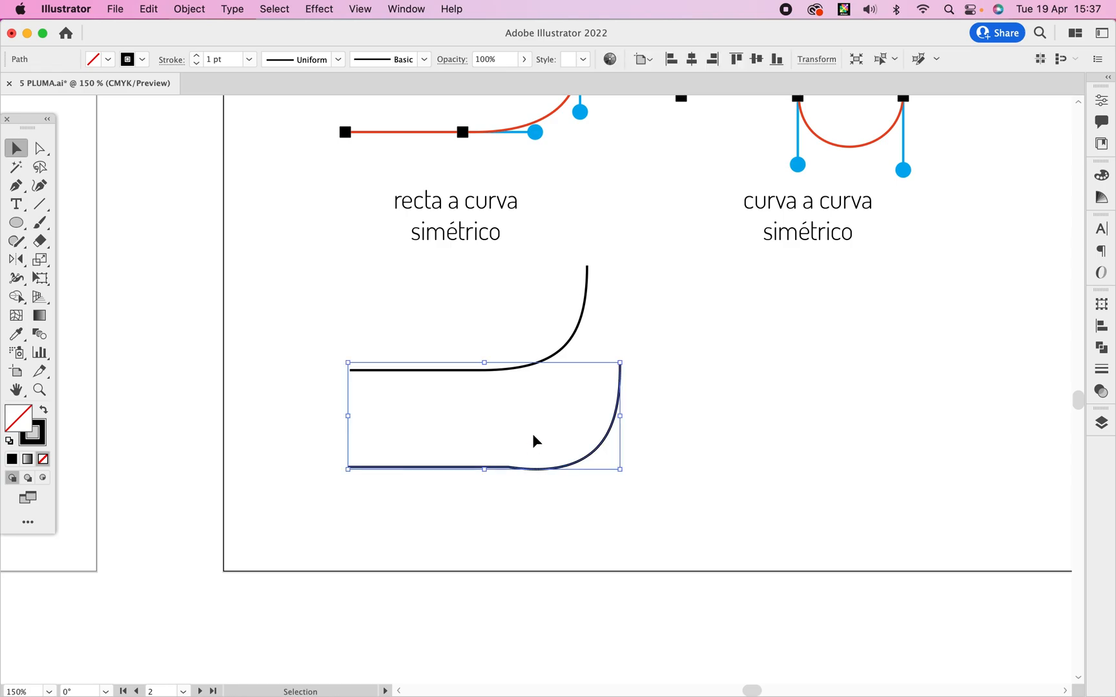
key("Delete")
Draw an S-shaped path of two opposite arches beneath the "curva a curva simétrico" sample and lengthen its starting handle to balance the first arch.
key("space")
left_click_drag(794, 279, 459, 433)
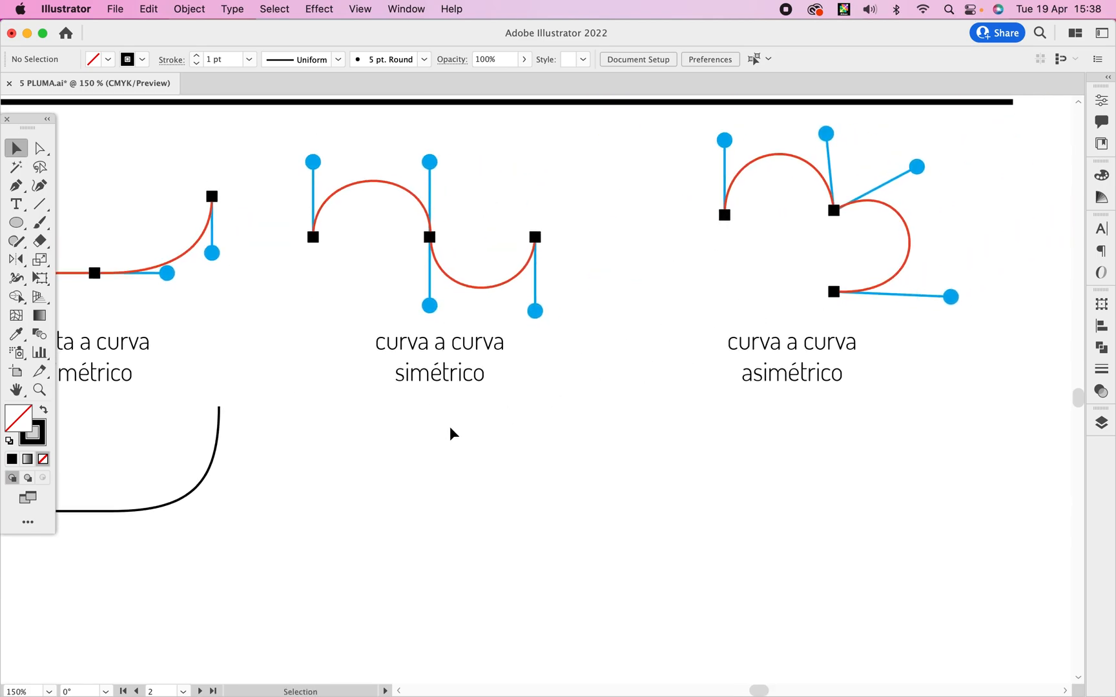
key("p")
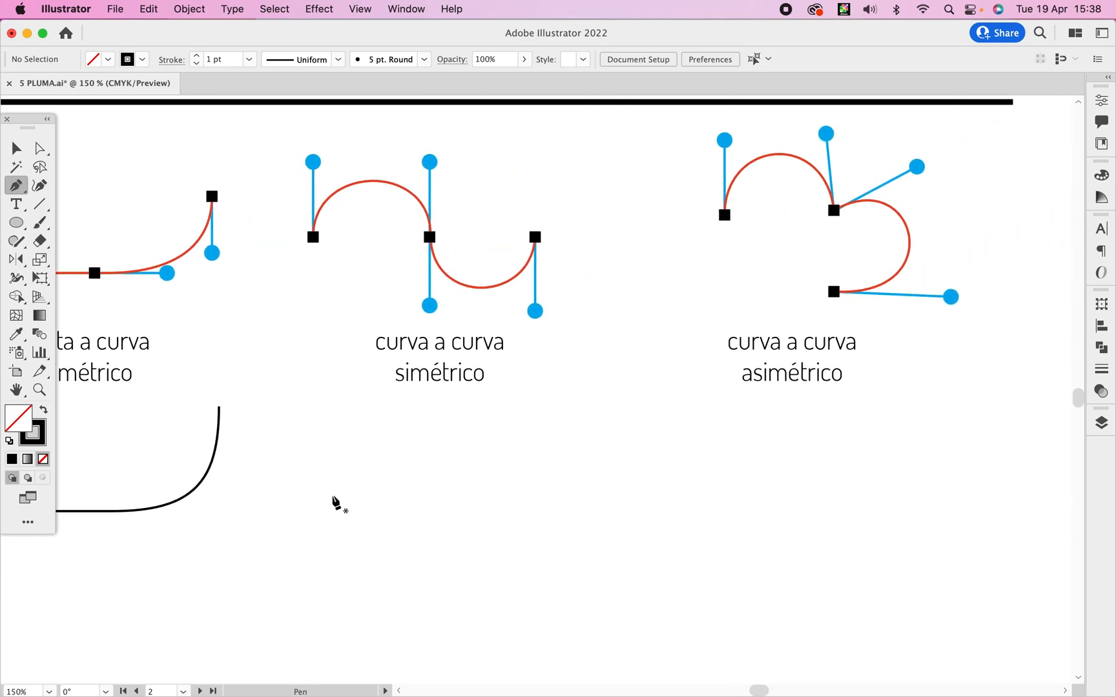
left_click_drag(326, 494, 326, 463)
left_click_drag(422, 489, 442, 565)
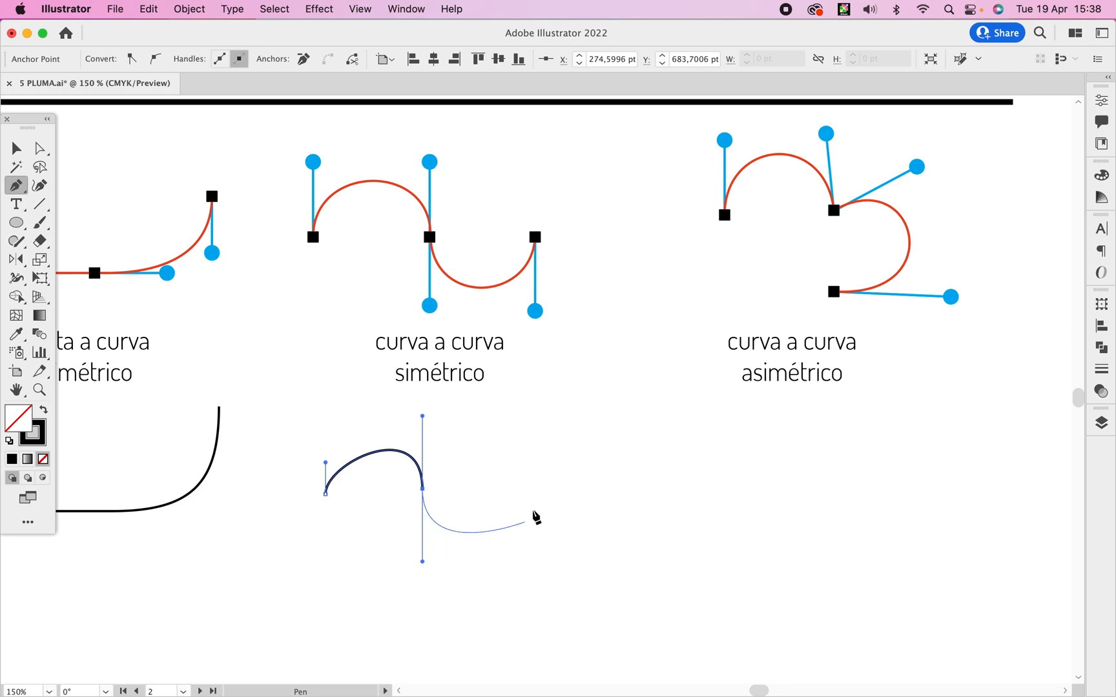
left_click_drag(514, 491, 514, 418)
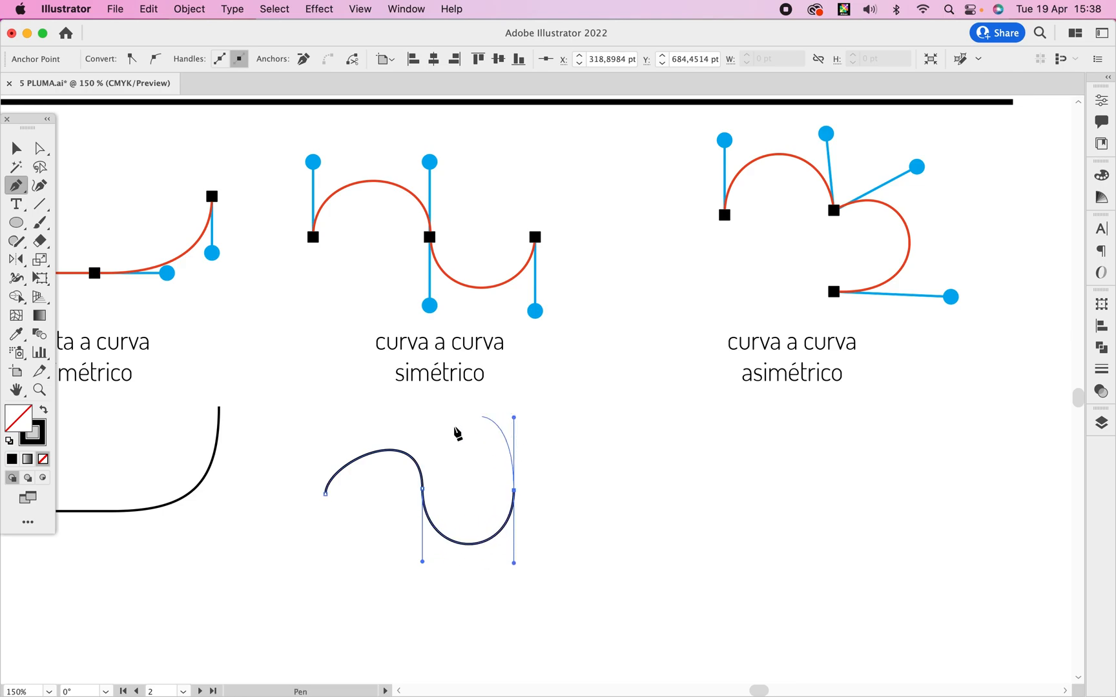
left_click_drag(326, 494, 327, 423)
left_click(561, 449)
Draw a second S-shaped path below the first with the Pen tool, using a narrow upper arch and a wider lower one.
left_click_drag(570, 461, 531, 323)
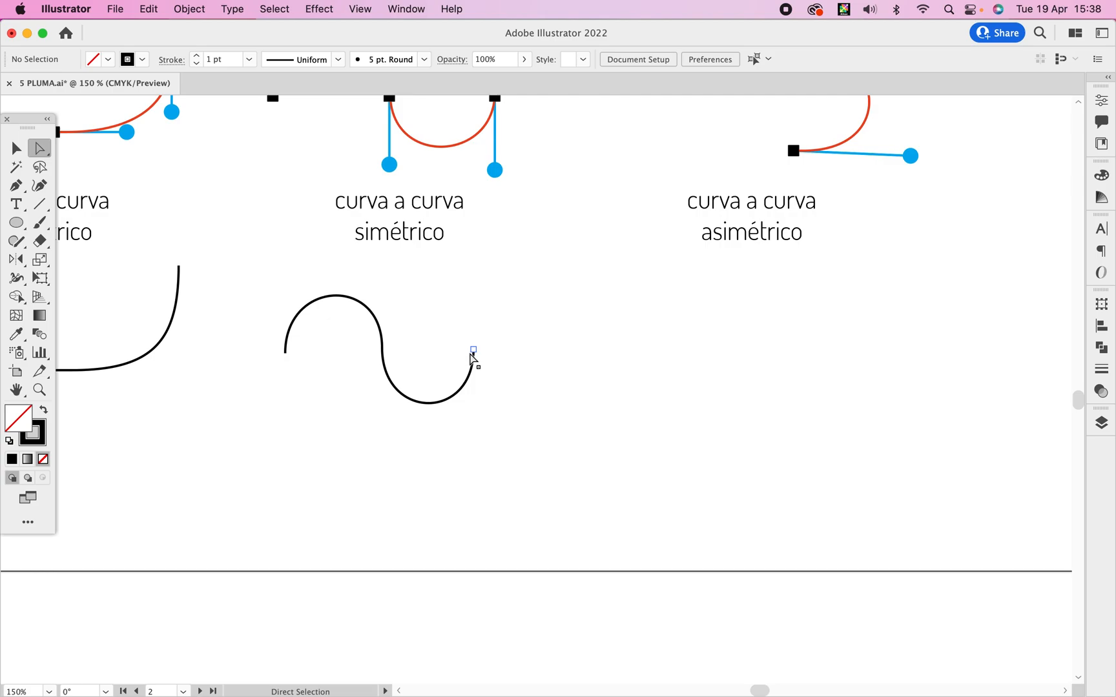
key("p")
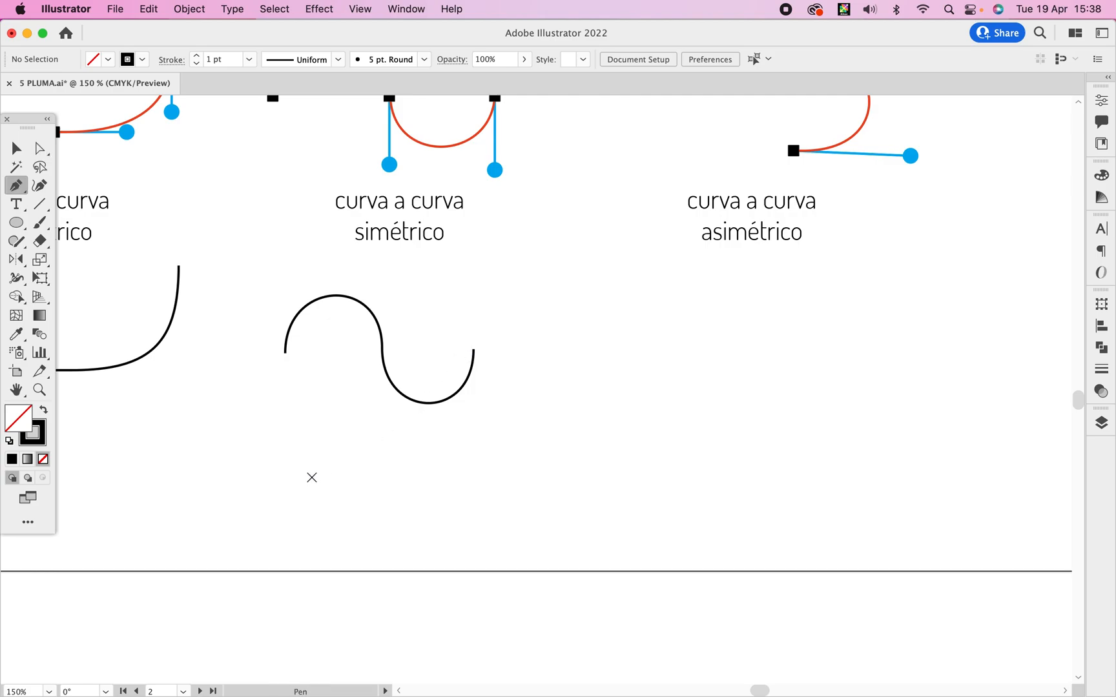
left_click_drag(302, 459, 348, 489)
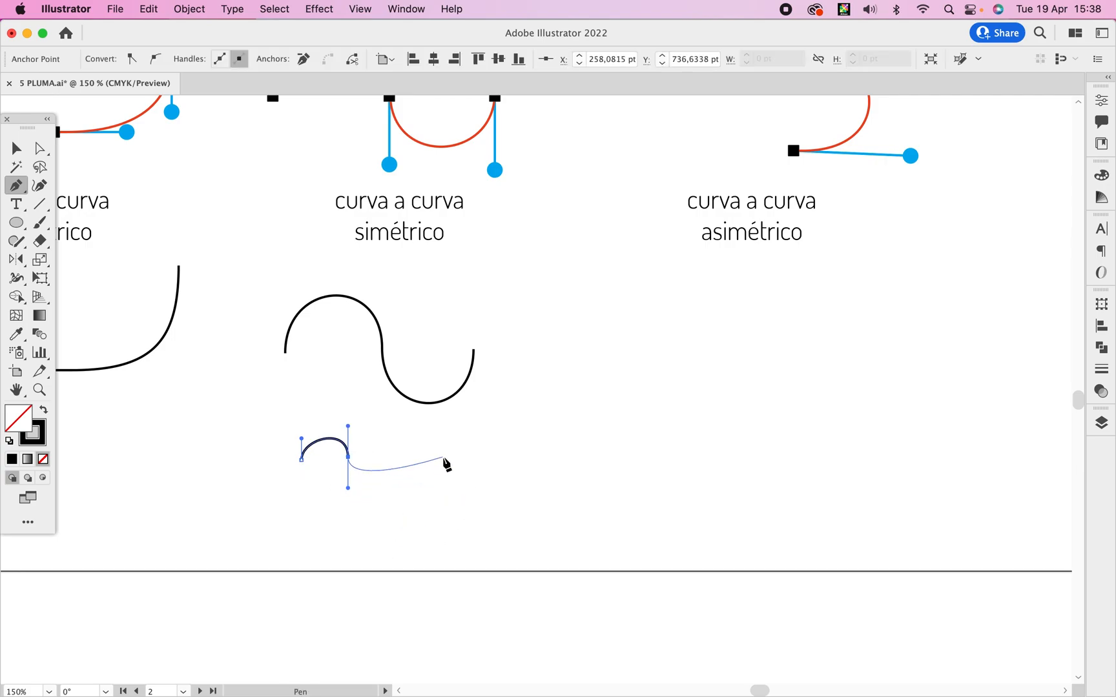
left_click_drag(446, 459, 446, 394)
Reshape the second S-shaped path with Direct Selection by lengthening its handles and raising its end node.
key("a")
left_click_drag(349, 489, 349, 543)
left_click_drag(446, 460, 445, 450)
left_click_drag(447, 514, 446, 534)
left_click_drag(302, 460, 349, 418)
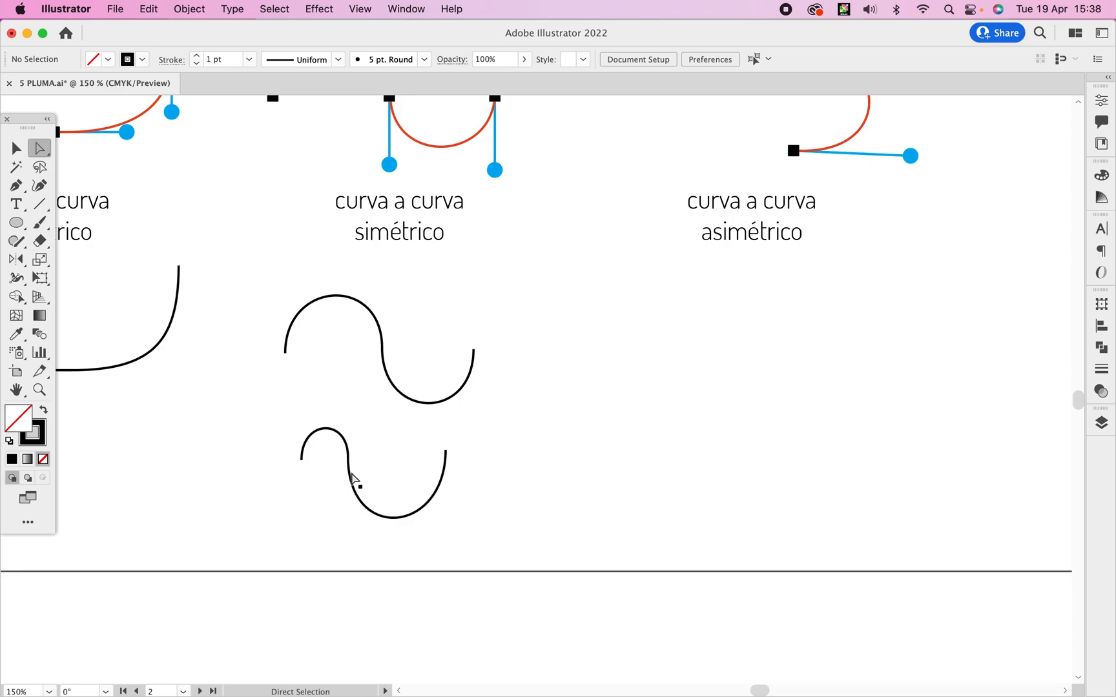
Draw two arches joined at a sharp corner node beneath the "curva a curva asimétrico" sample with the Pen tool, breaking the handle at their junction.
left_click_drag(678, 319, 393, 488)
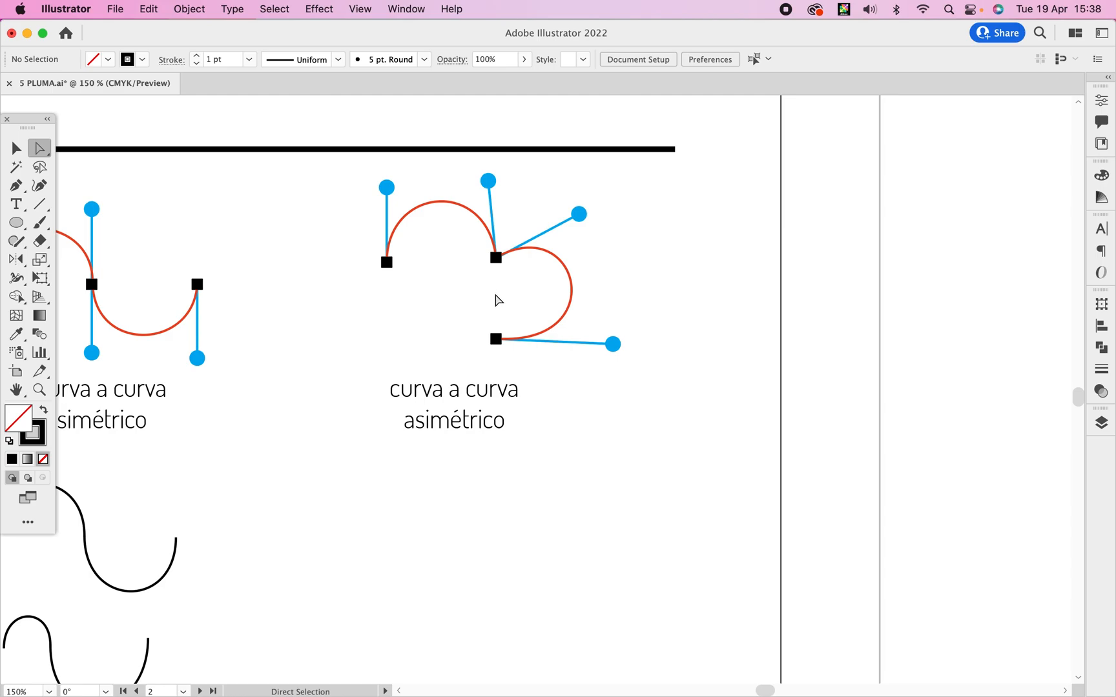
key("p")
key("space")
left_click_drag(407, 510, 396, 458)
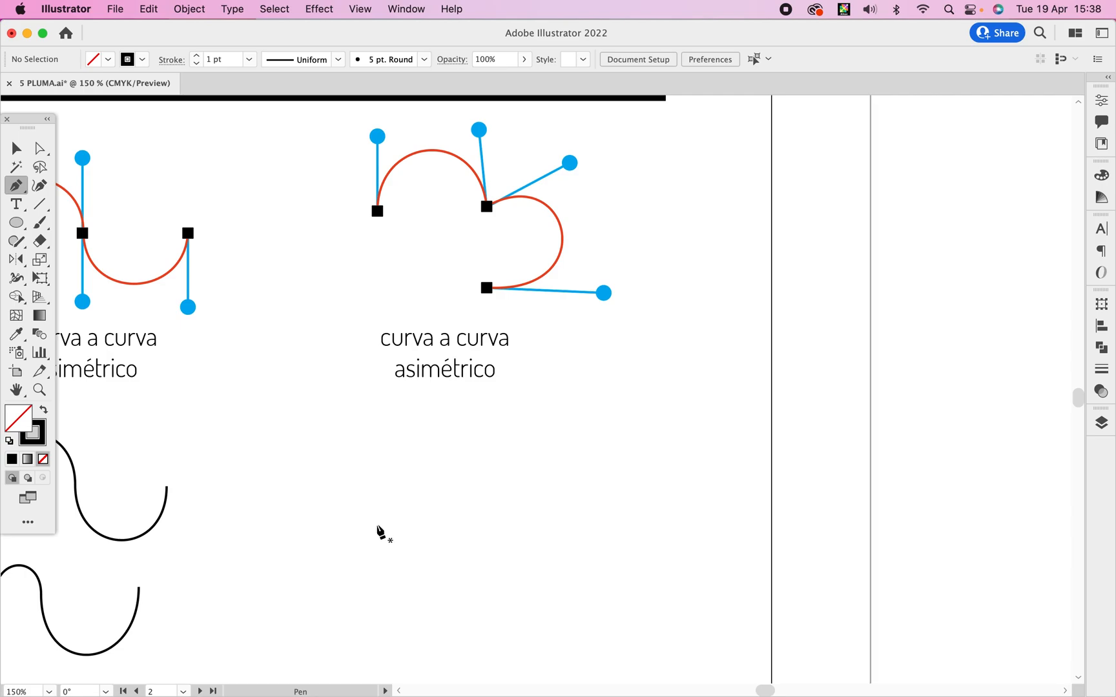
left_click(376, 526)
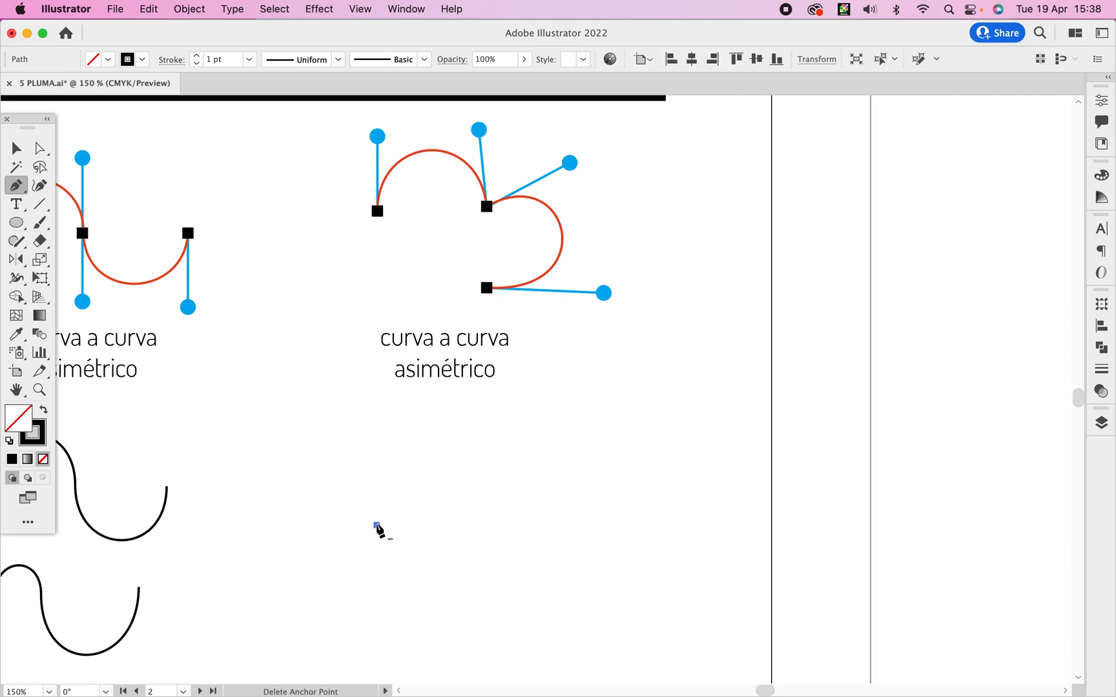
left_click_drag(377, 526, 379, 466)
left_click_drag(437, 434, 478, 434)
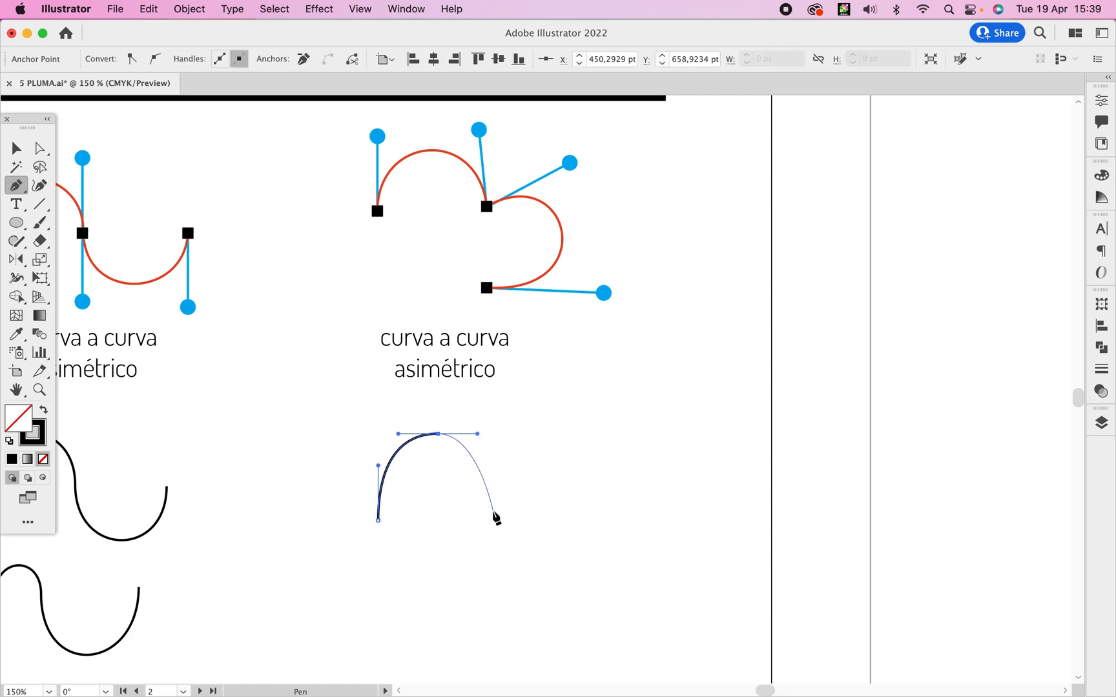
left_click_drag(492, 509, 493, 559)
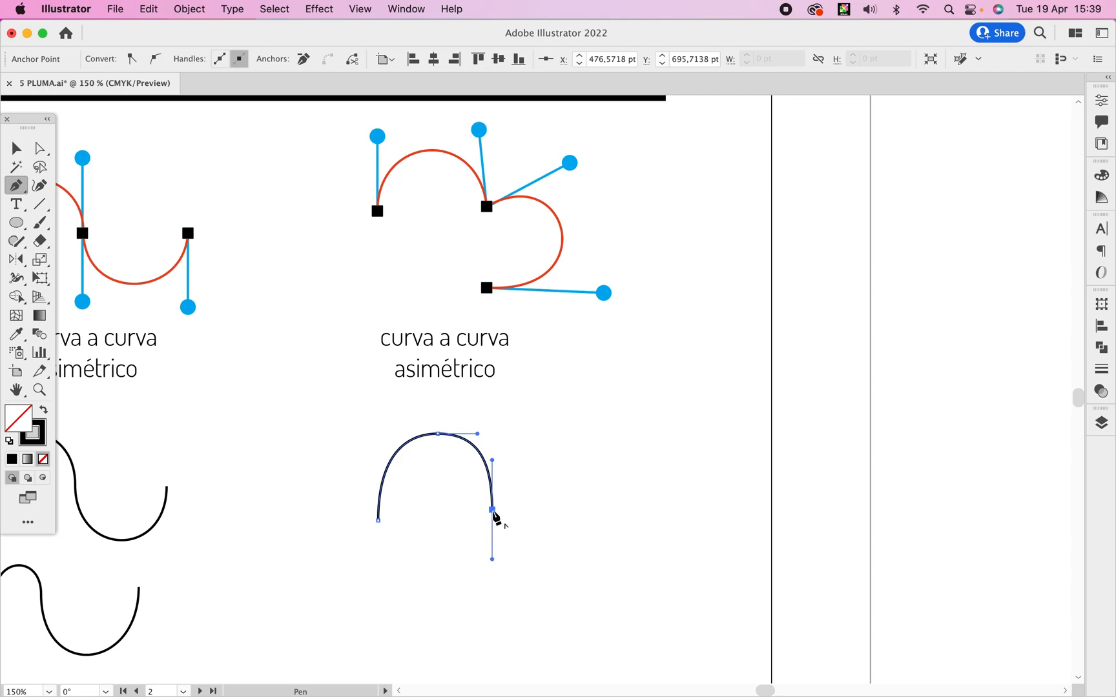
left_click_drag(492, 510, 513, 460)
left_click_drag(563, 556, 528, 631)
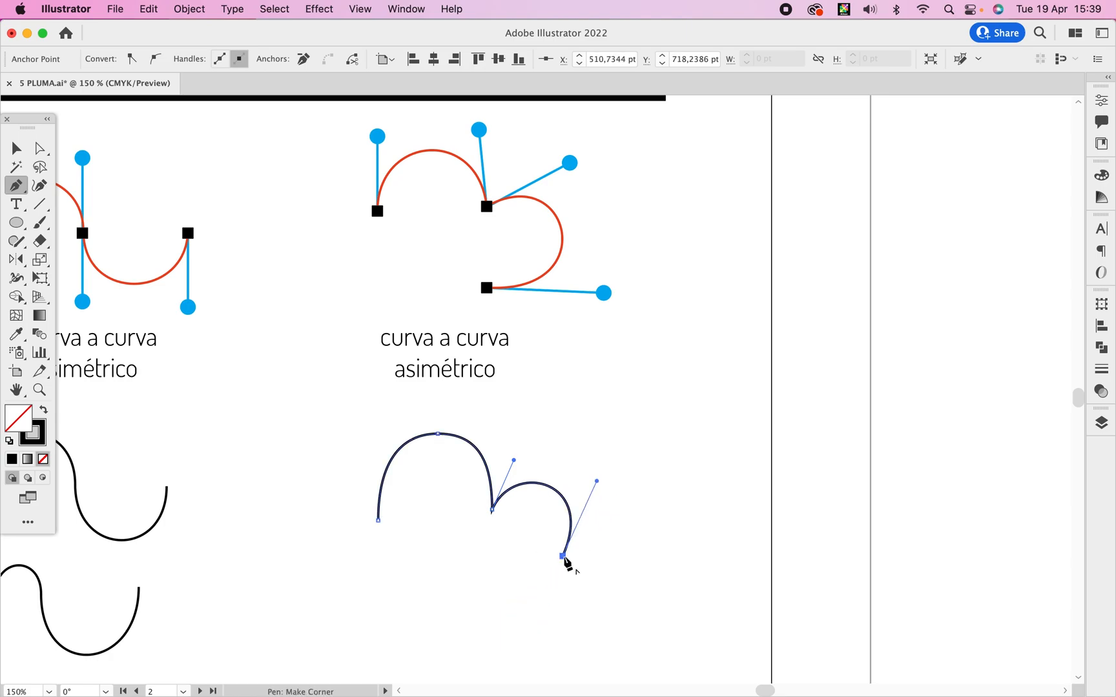
Break the handle at the path's end node, add a third arch below it, and finish the open path.
scroll(542, 555, "down", 5)
left_click_drag(583, 410, 543, 530)
key("super+z")
left_click_drag(584, 410, 651, 364)
mouse_move(615, 482)
left_mouse_down()
mouse_move(550, 523)
mouse_move(547, 513)
left_mouse_up()
key("v")
left_click(556, 469)
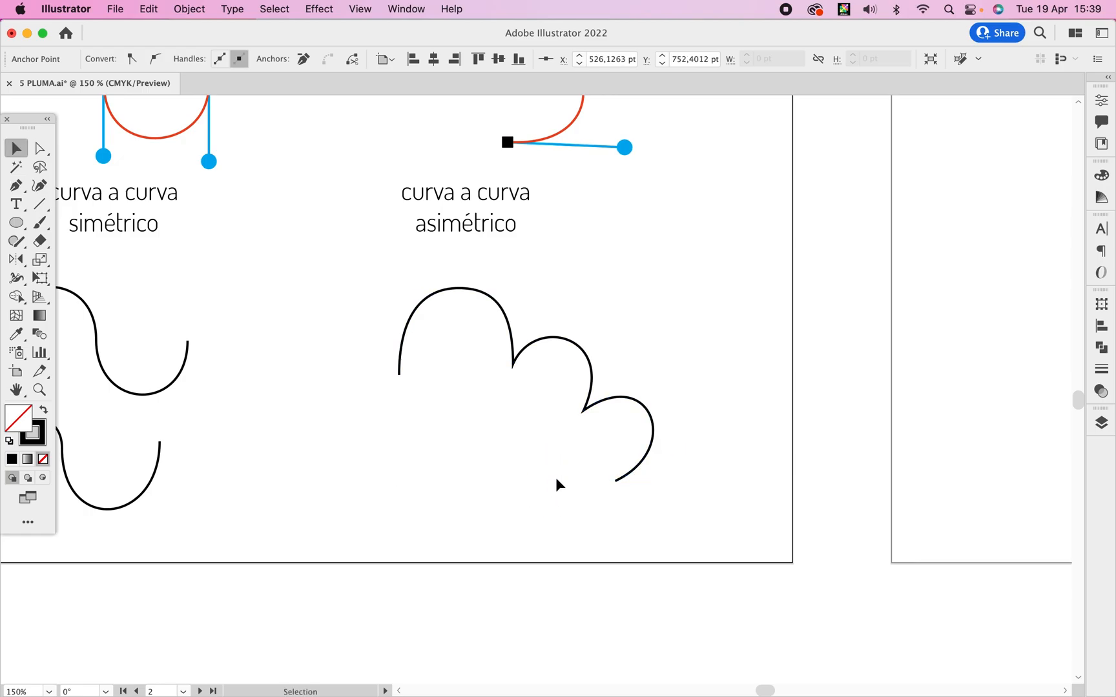
Review the whole "TIPOS DE Línea" page with all its line samples and drawn copies.
key("super+space")
left_click(541, 457, "alt+super")
left_click(542, 455, "alt+super")
left_click(547, 438, "alt+super")
left_click_drag(585, 457, 666, 596)
left_click_drag(617, 390, 744, 483)
left_click_drag(726, 349, 846, 425)
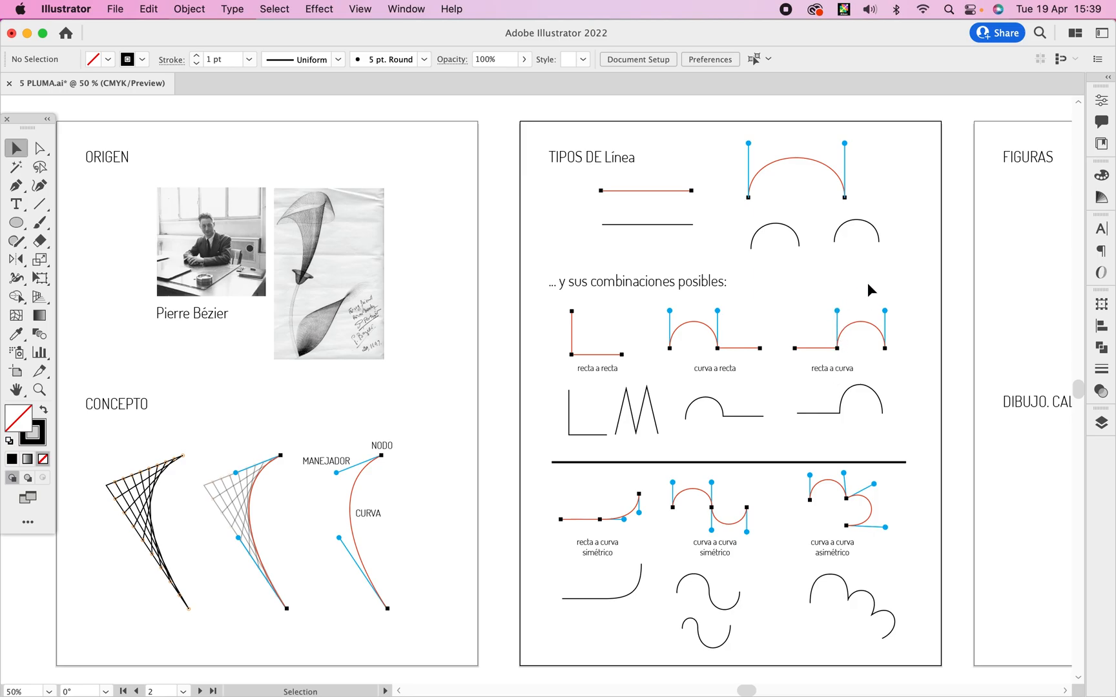
Draw an open two-lobed path under FIGURAS with the Pen tool, with a tall first arch, a corner node and a smaller second lobe curling back underneath.
left_click_drag(946, 256, 389, 264)
left_click(583, 284, "super")
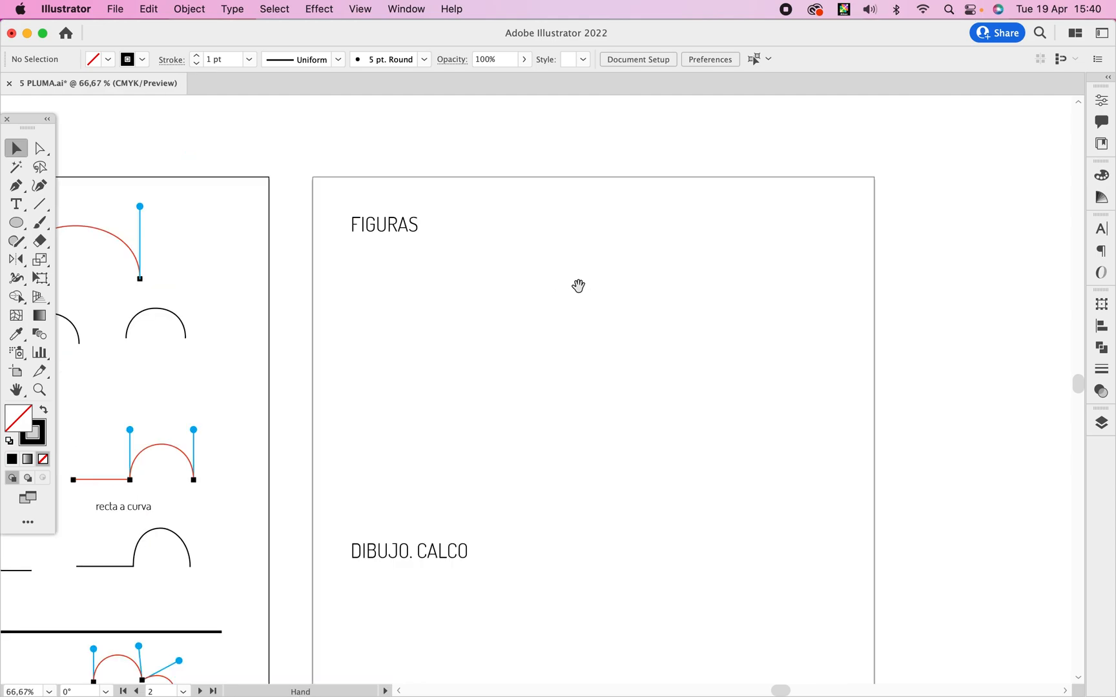
left_click(533, 354, "super")
left_click_drag(536, 356, 444, 331)
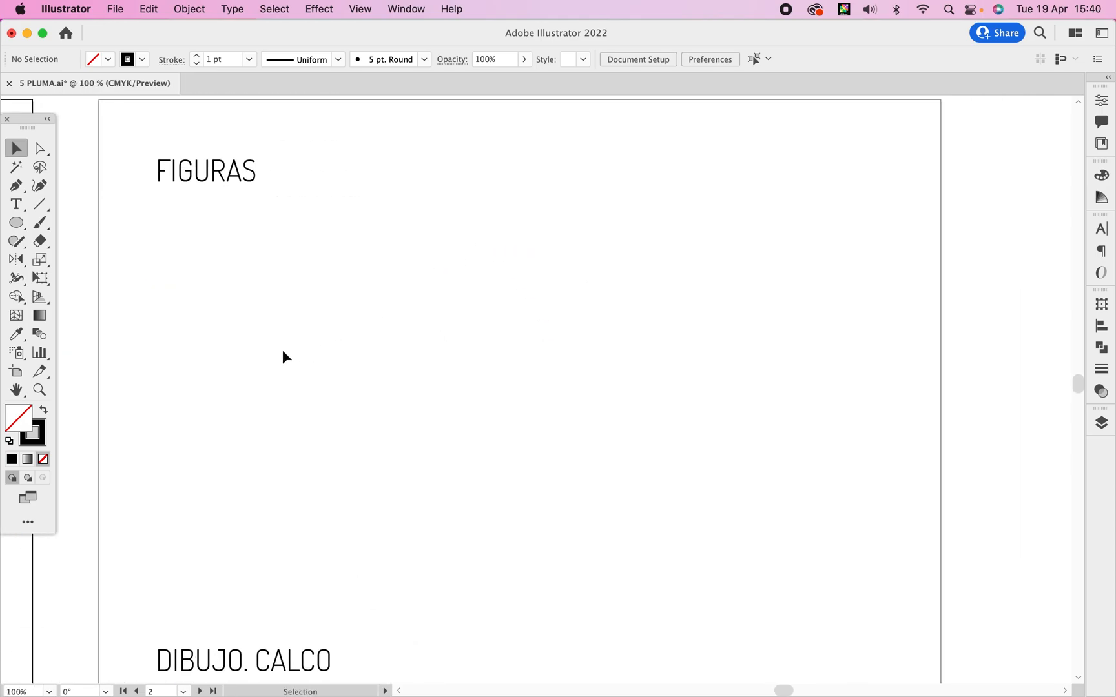
key("p")
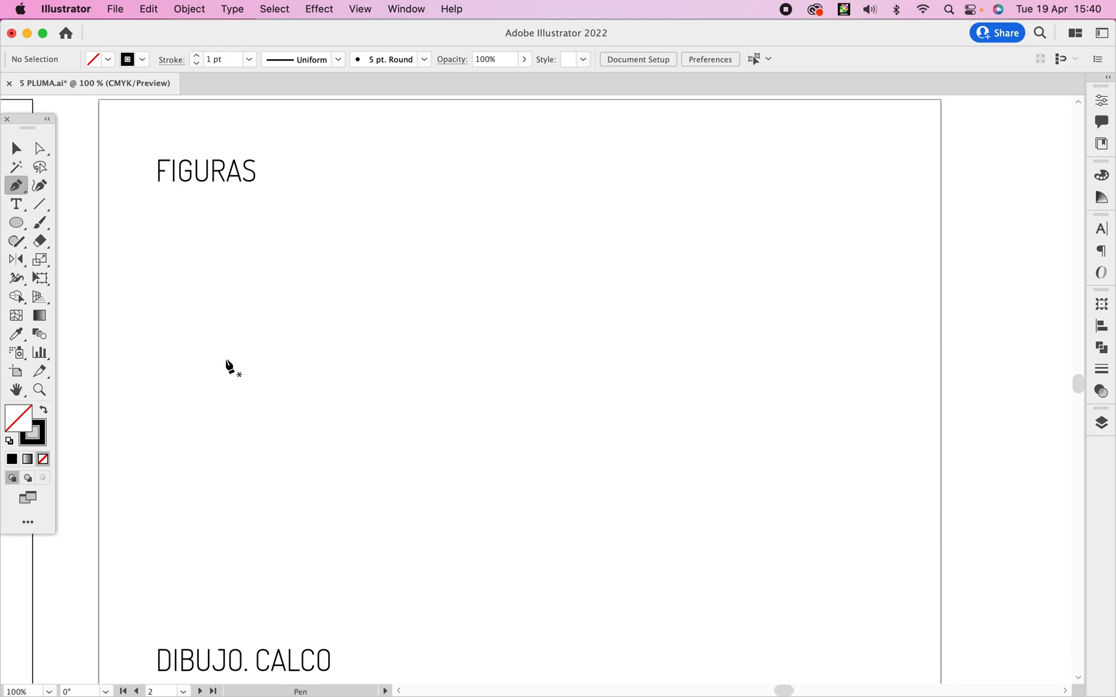
left_click_drag(226, 354, 226, 308)
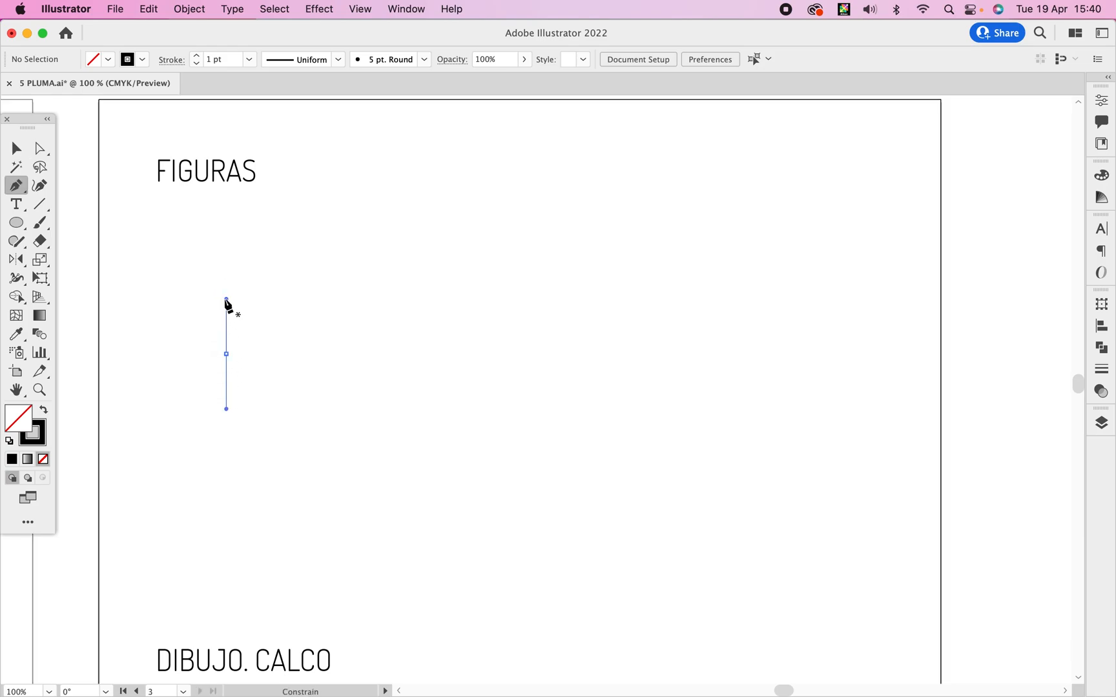
left_click_drag(312, 241, 372, 242)
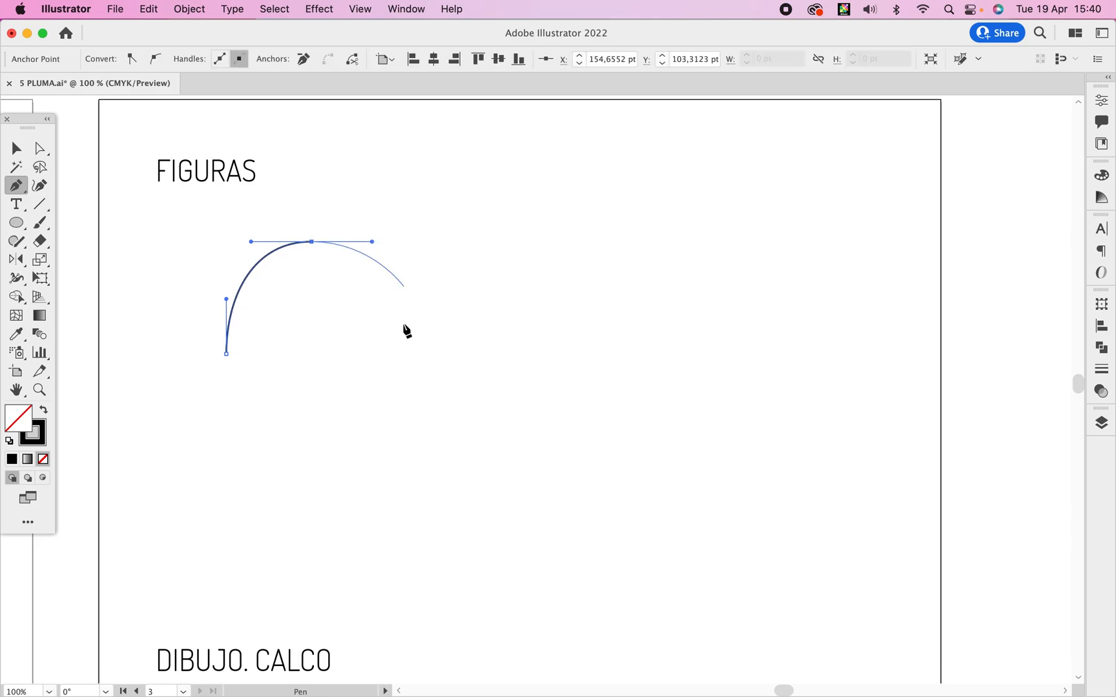
left_click_drag(380, 344, 414, 302)
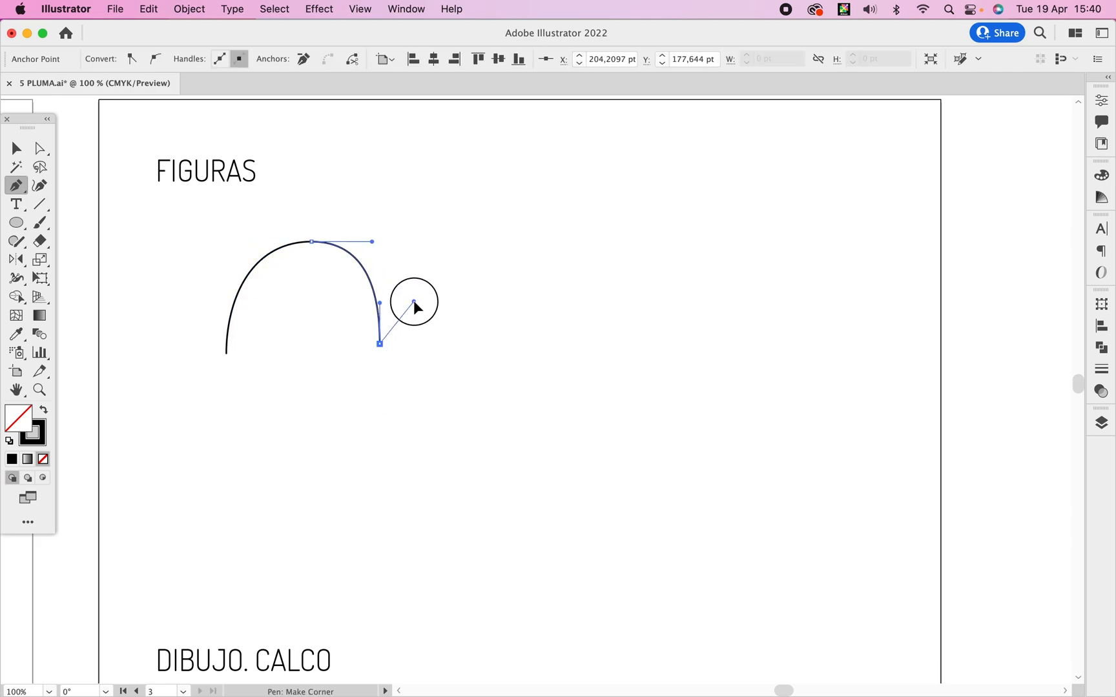
left_click_drag(501, 377, 502, 460)
left_click(387, 419)
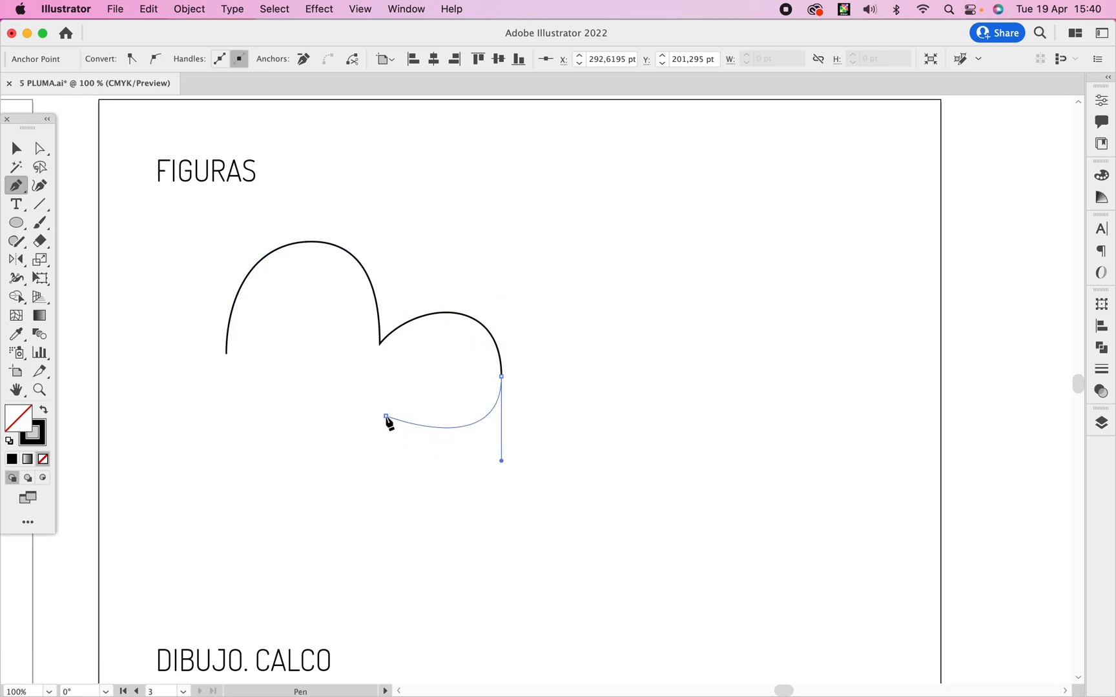
Fill the open two-lobed path with light blue, C 52.55, M 10.98, Y 0, K 0.
key("v")
left_click(587, 272)
left_click(451, 284)
left_click(424, 316)
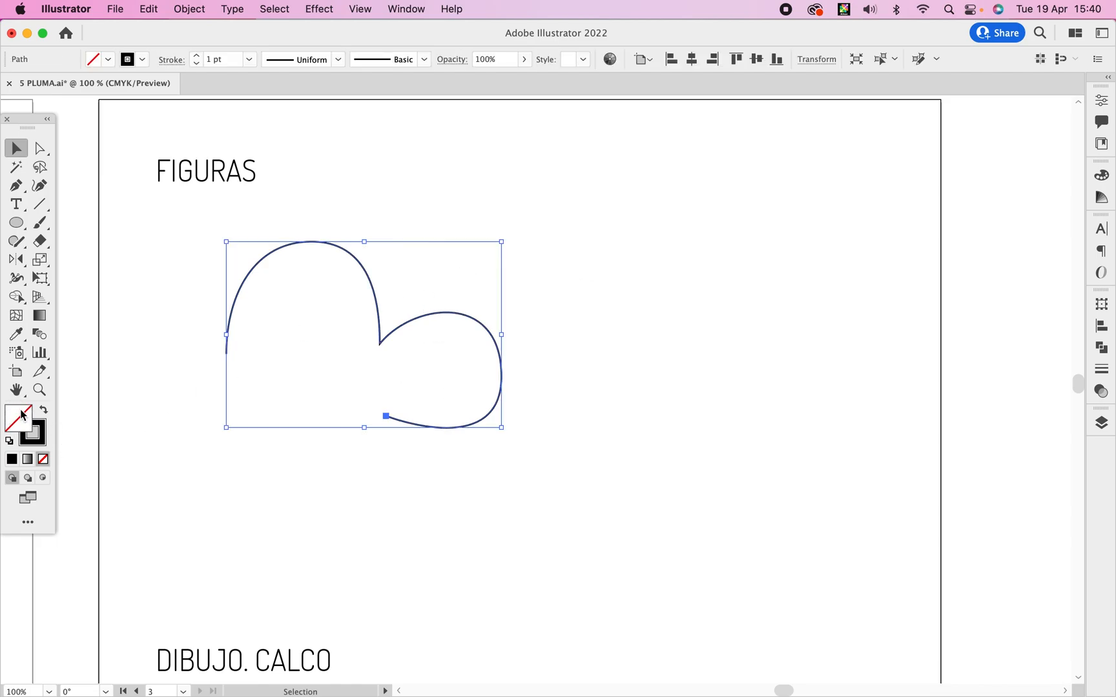
left_click(44, 431)
left_click(1096, 180)
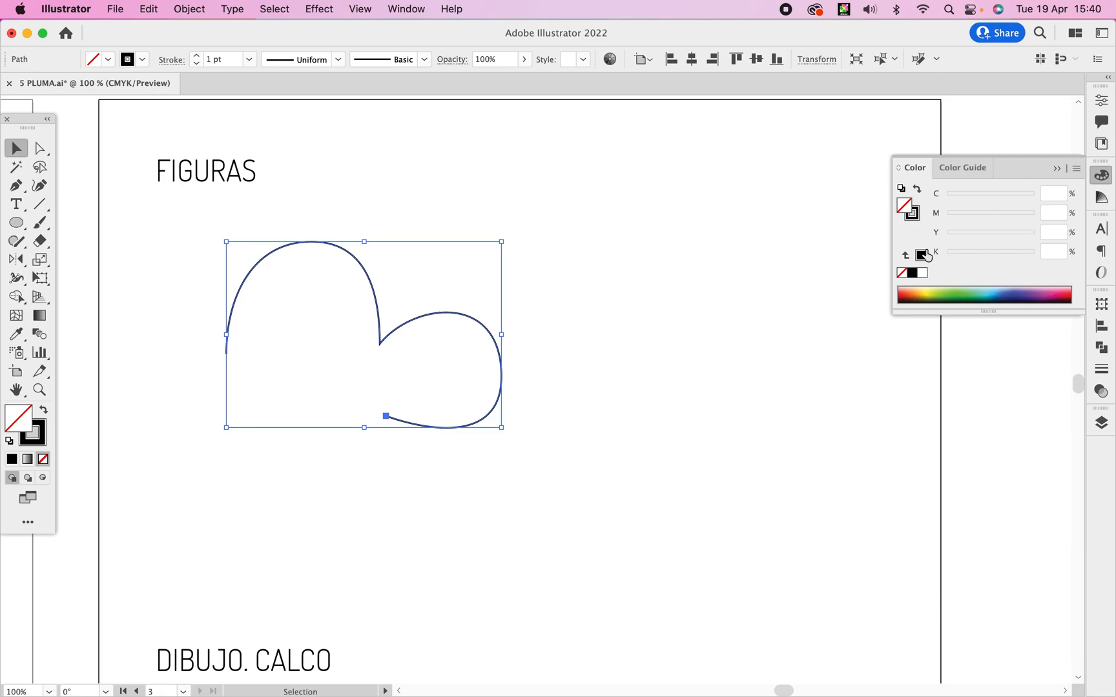
left_click(998, 288)
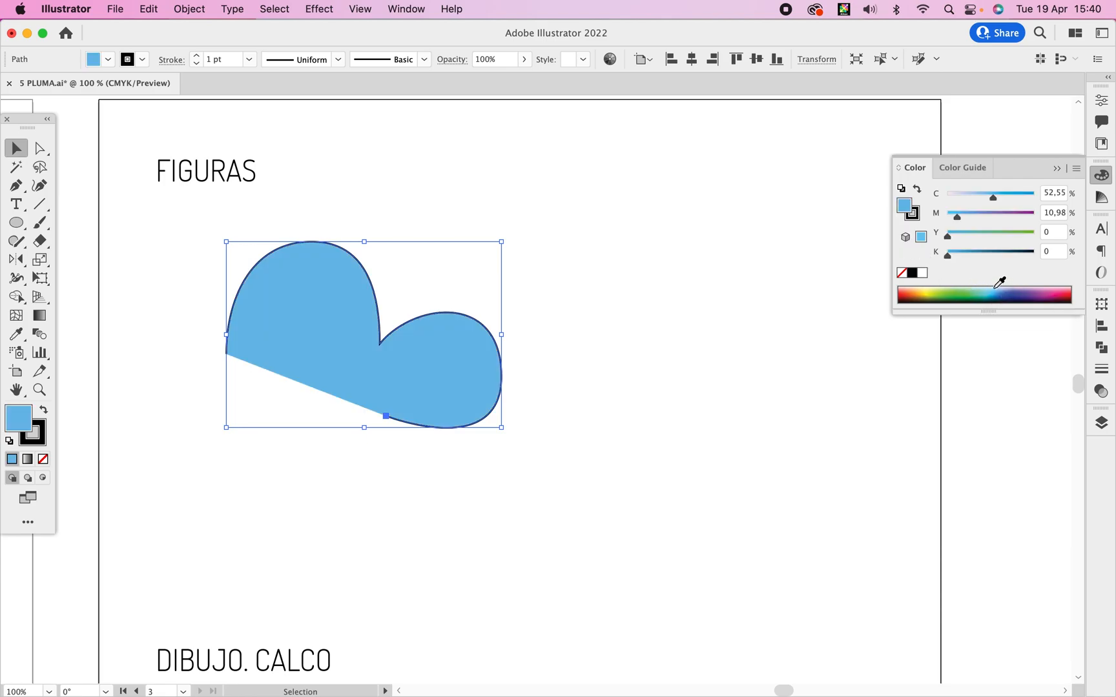
left_click(634, 359)
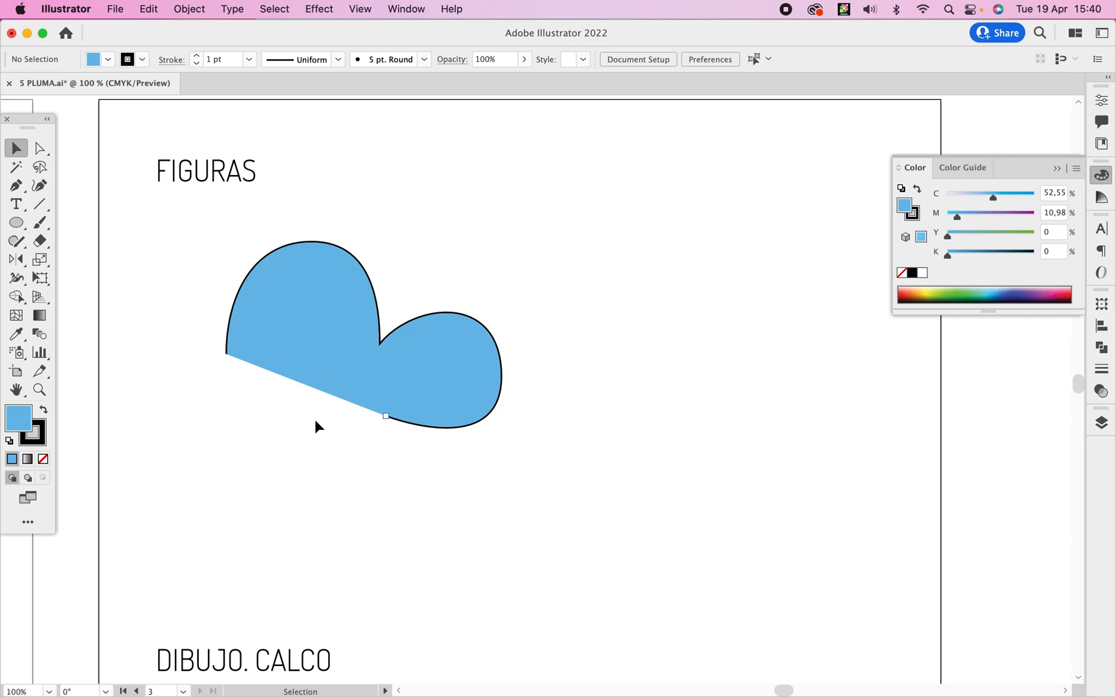
Close the blue figure by continuing its lower end node to the starting node with the Pen tool.
left_click(358, 384)
left_click(417, 390, "super")
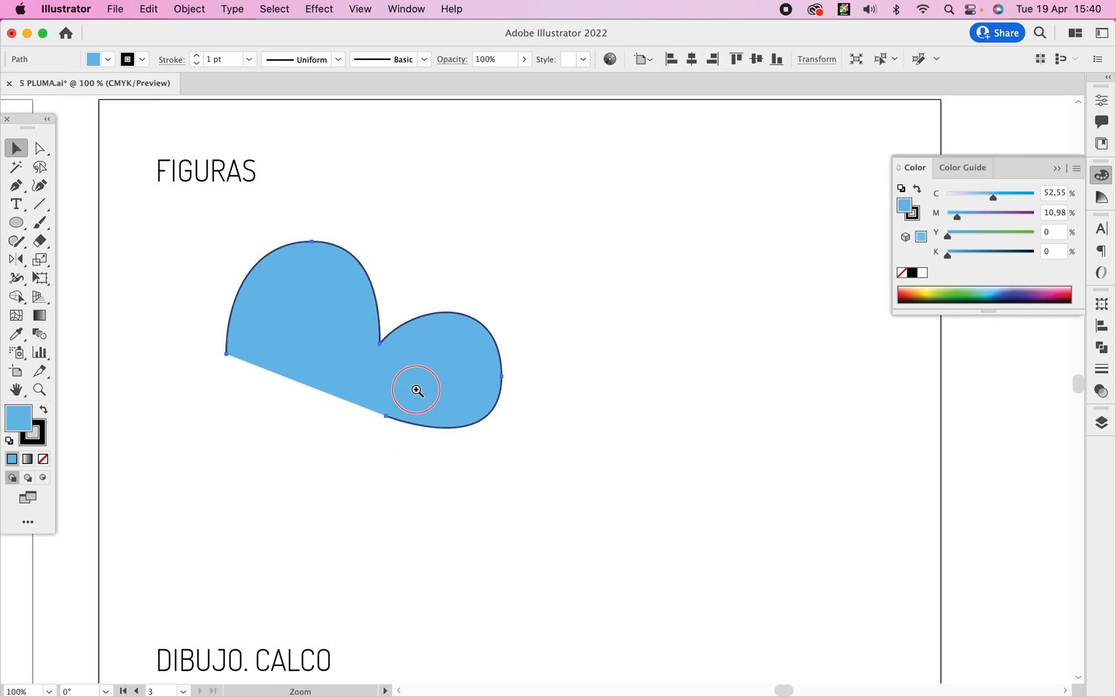
left_click_drag(434, 367, 395, 362)
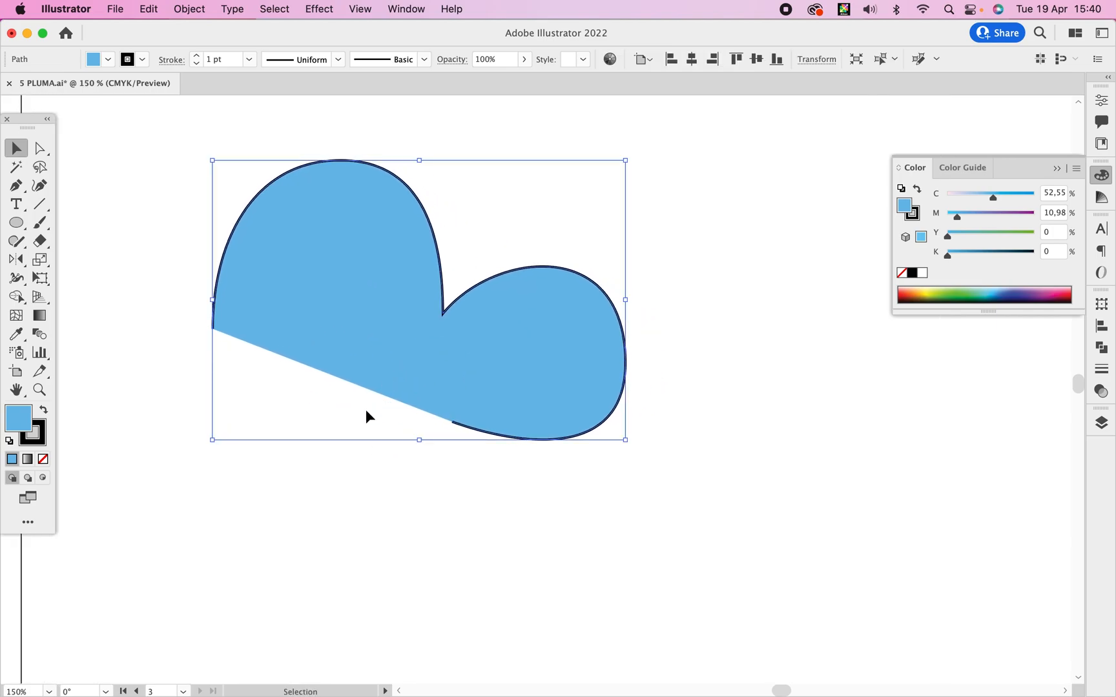
left_click(359, 462)
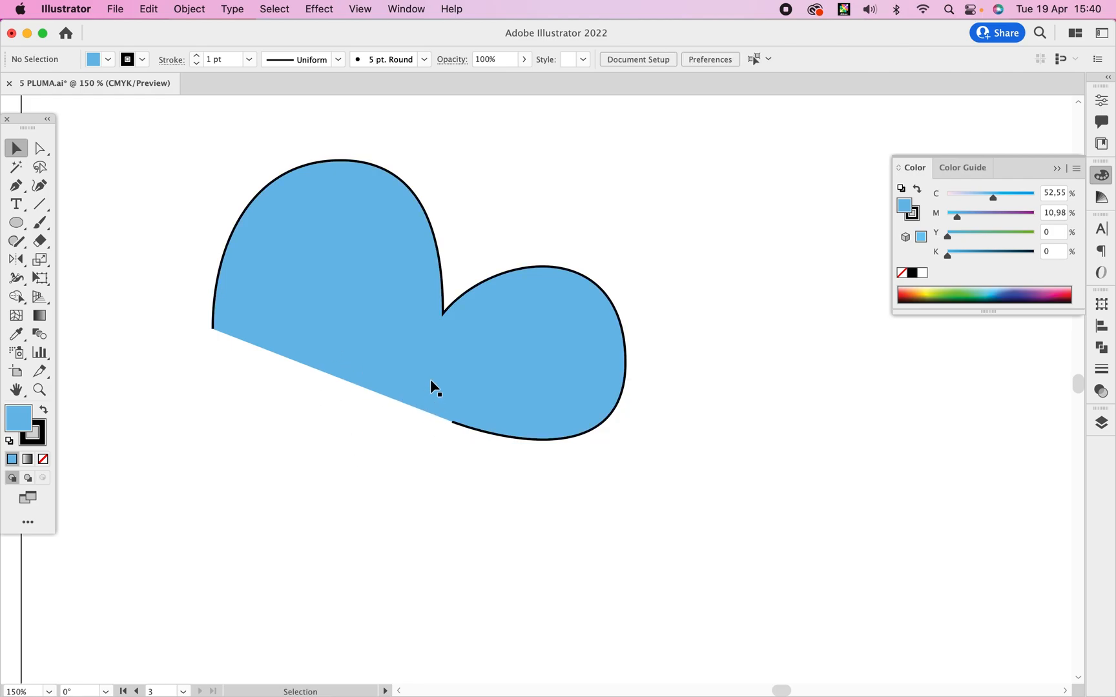
key("p")
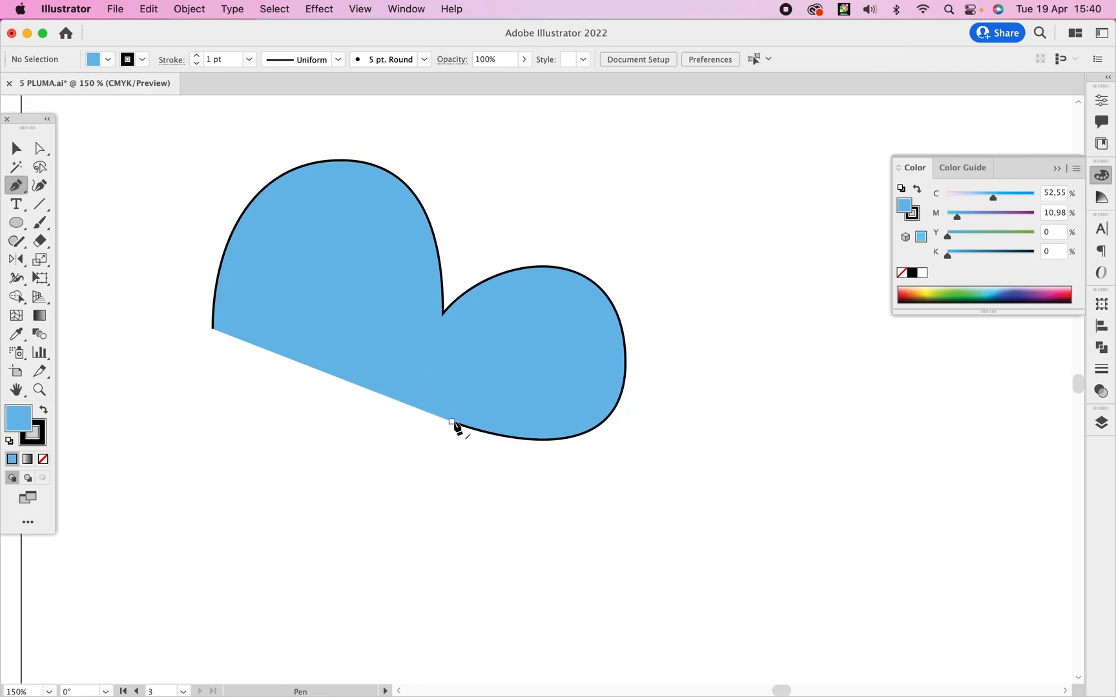
left_click(452, 421)
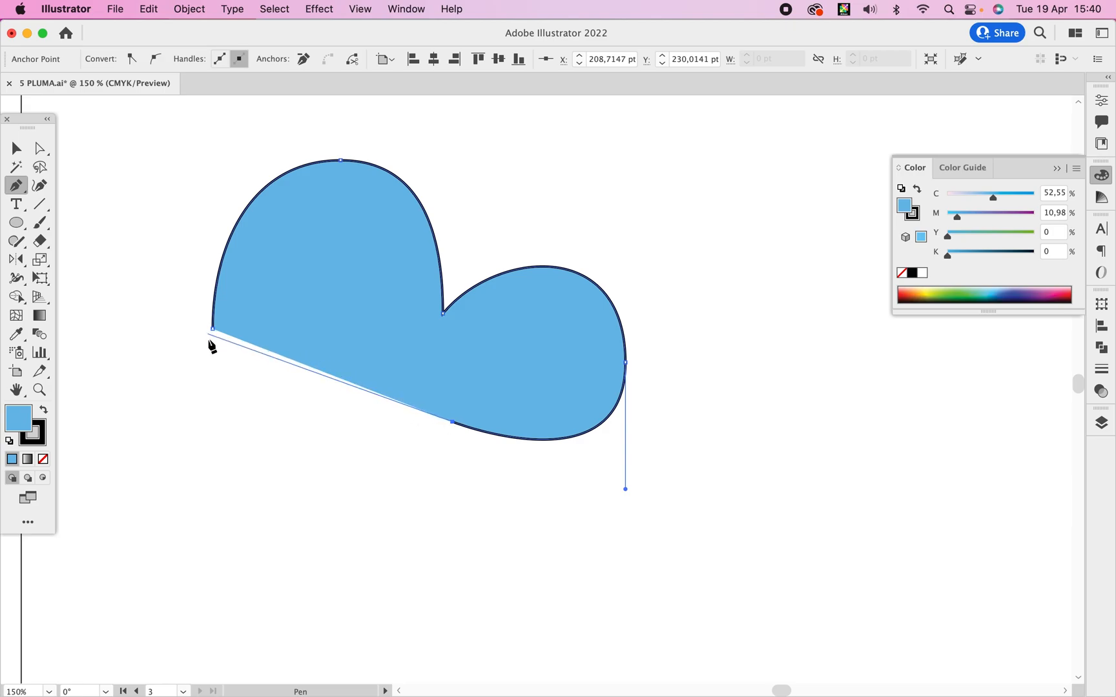
mouse_move(213, 330)
left_mouse_down()
mouse_move(221, 368)
mouse_move(215, 331)
left_mouse_up()
key("v")
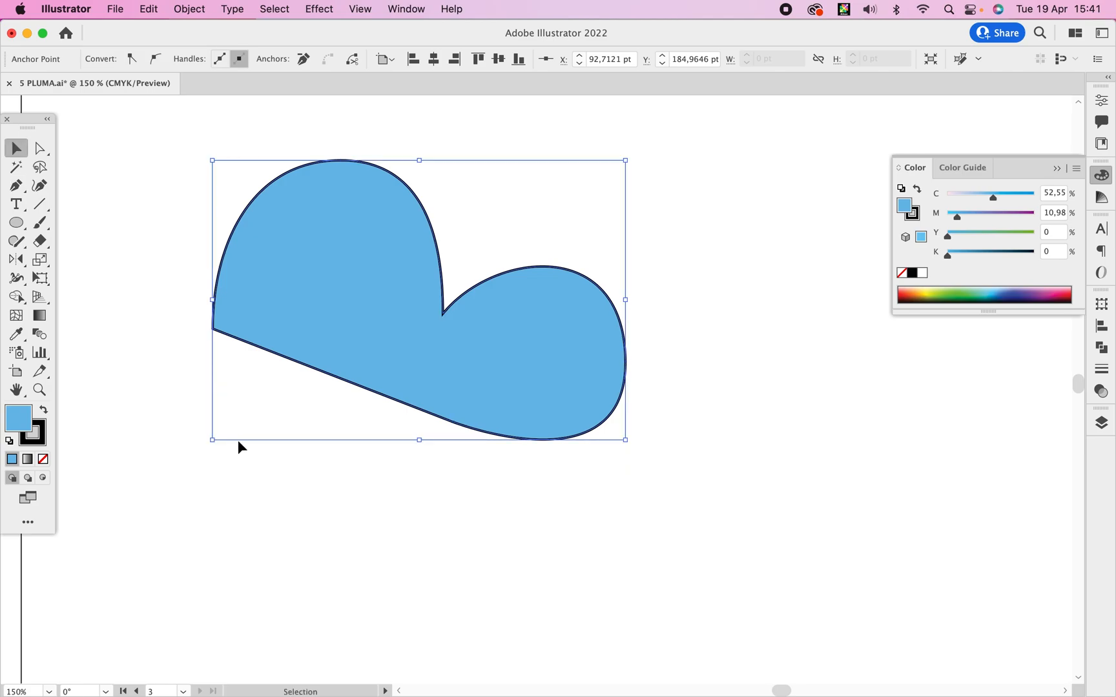
left_click_drag(240, 450, 233, 553)
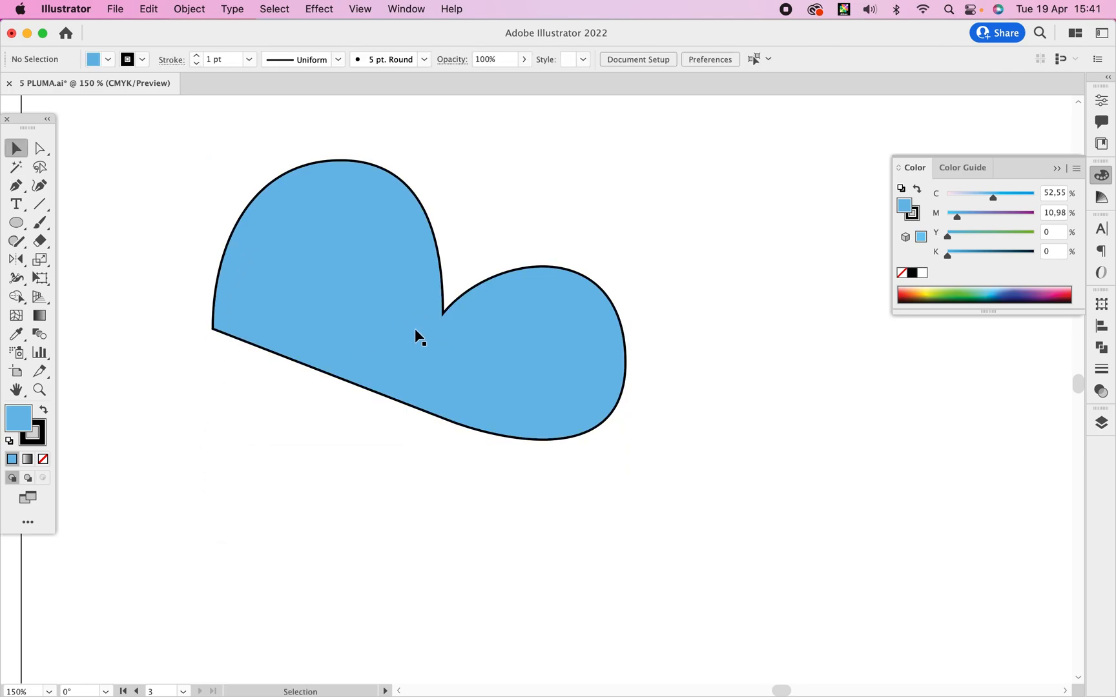
Reshape the larger lobe with Direct Selection by tilting the notch node's handle outward and slightly lengthening the top node's handle.
left_click(42, 150)
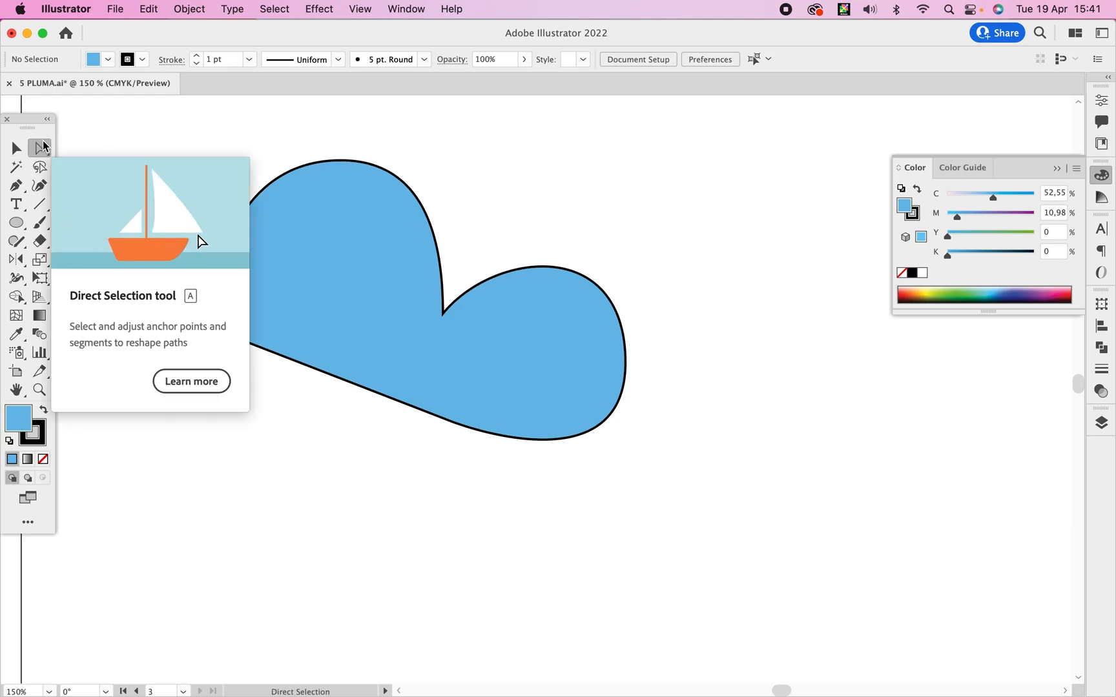
left_click(443, 315)
left_click_drag(442, 251, 459, 216)
left_click_drag(414, 153, 418, 157)
left_click(417, 181)
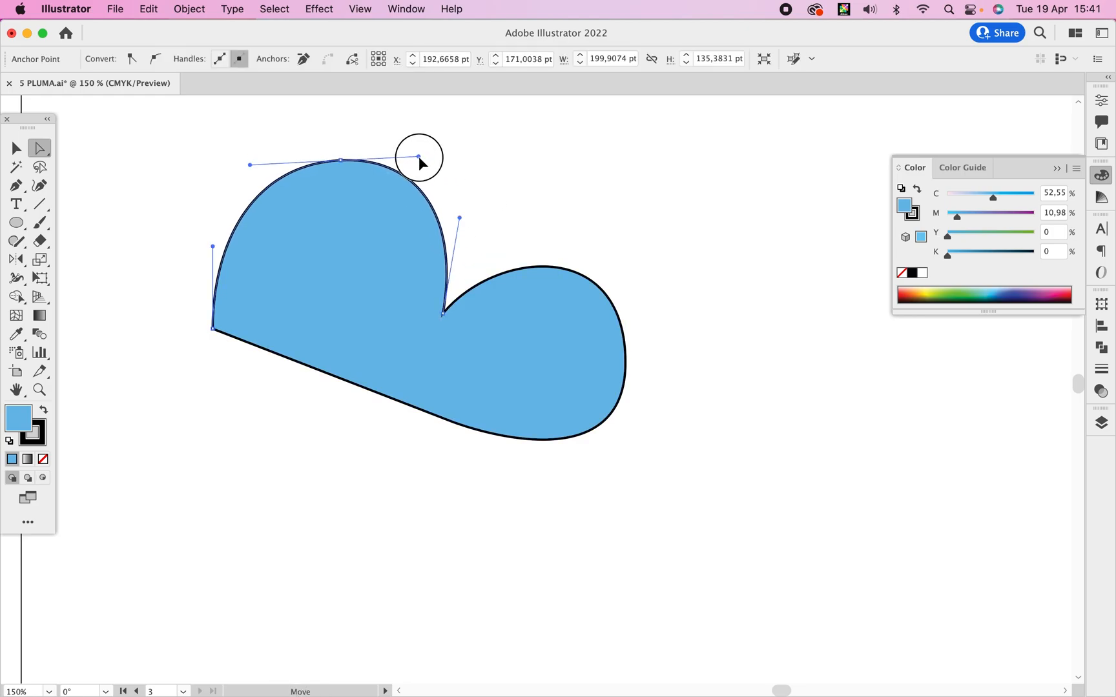
left_click(605, 222)
Rotate the blue figure clockwise until its straight edge is nearly vertical, with the larger lobe on top.
key("v")
left_click(494, 365)
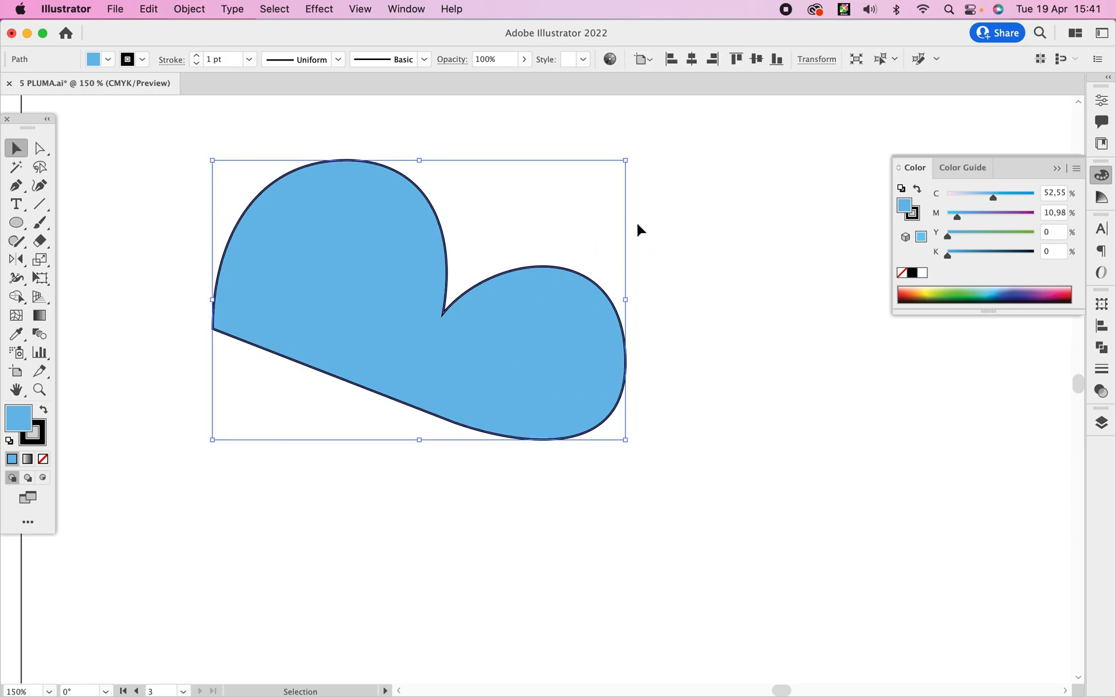
key("r")
left_click(548, 428)
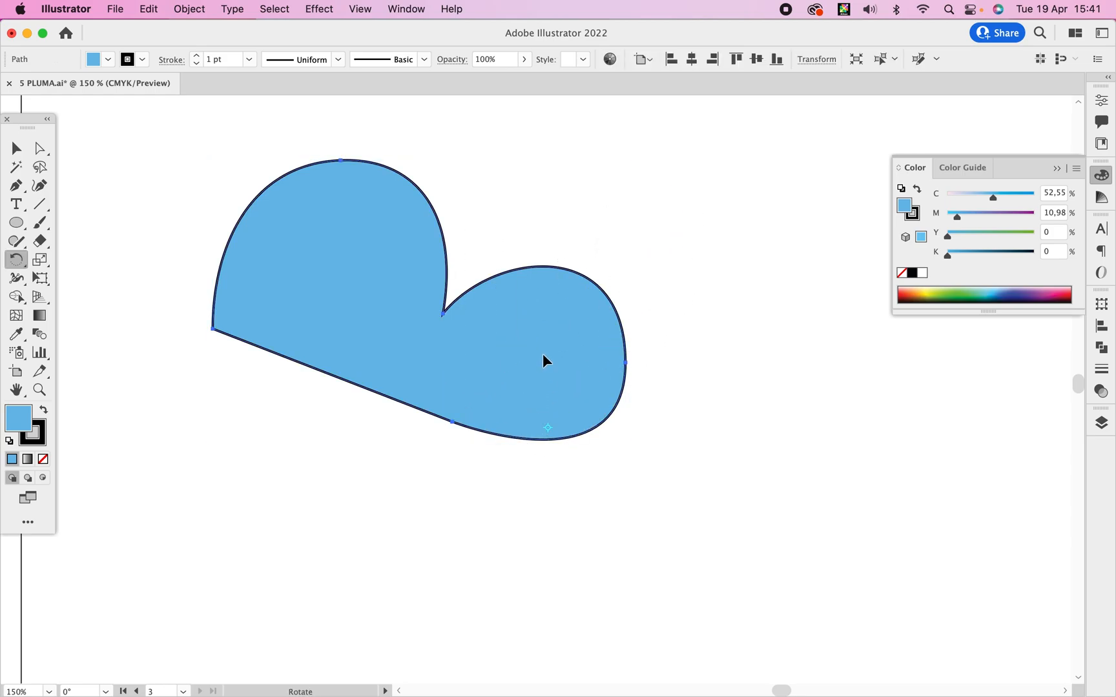
key("v")
left_click_drag(630, 156, 626, 320)
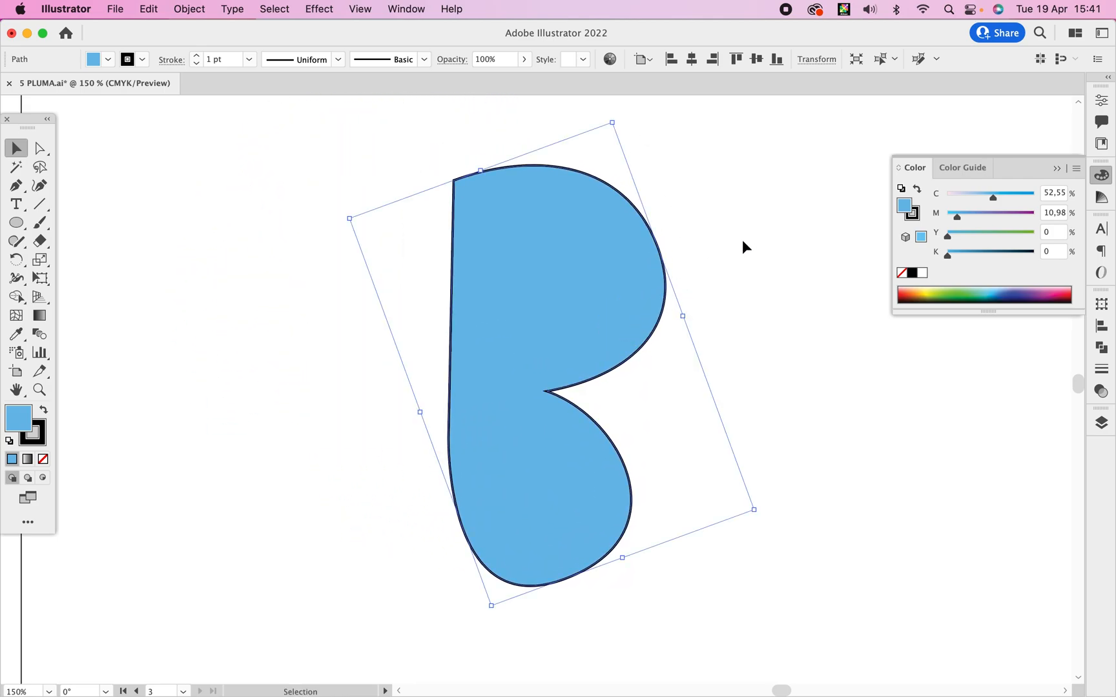
Reflect a copy of the wing across a vertical axis just outside its straight edge to form a butterfly with a narrow central gap.
key("o")
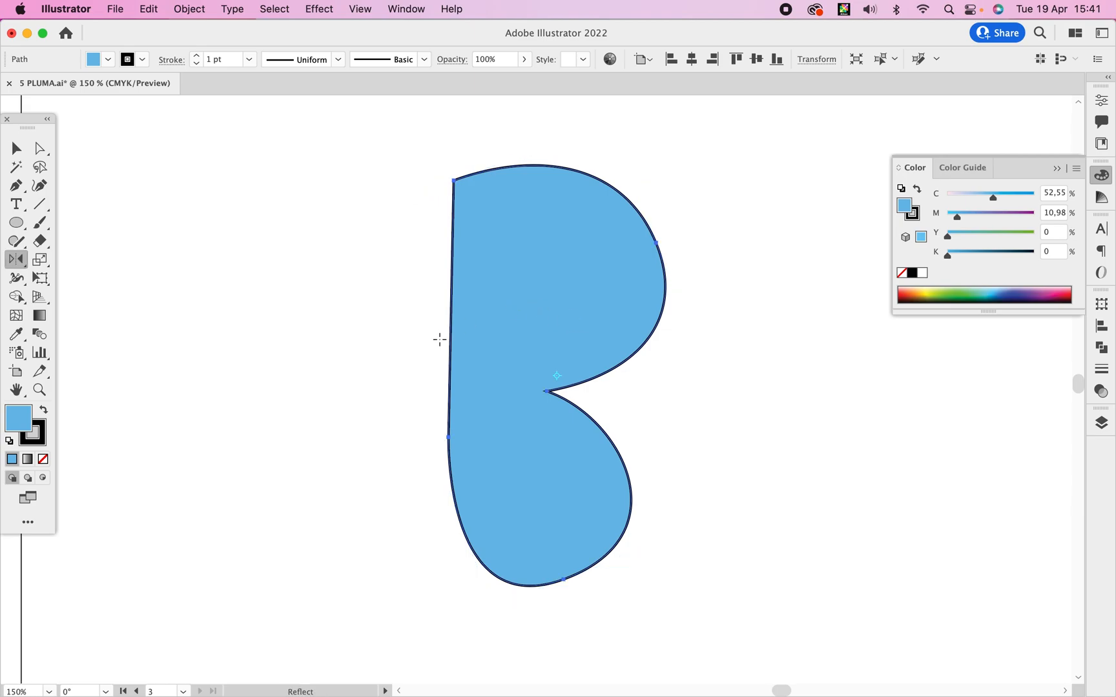
left_click_drag(658, 332, 317, 366)
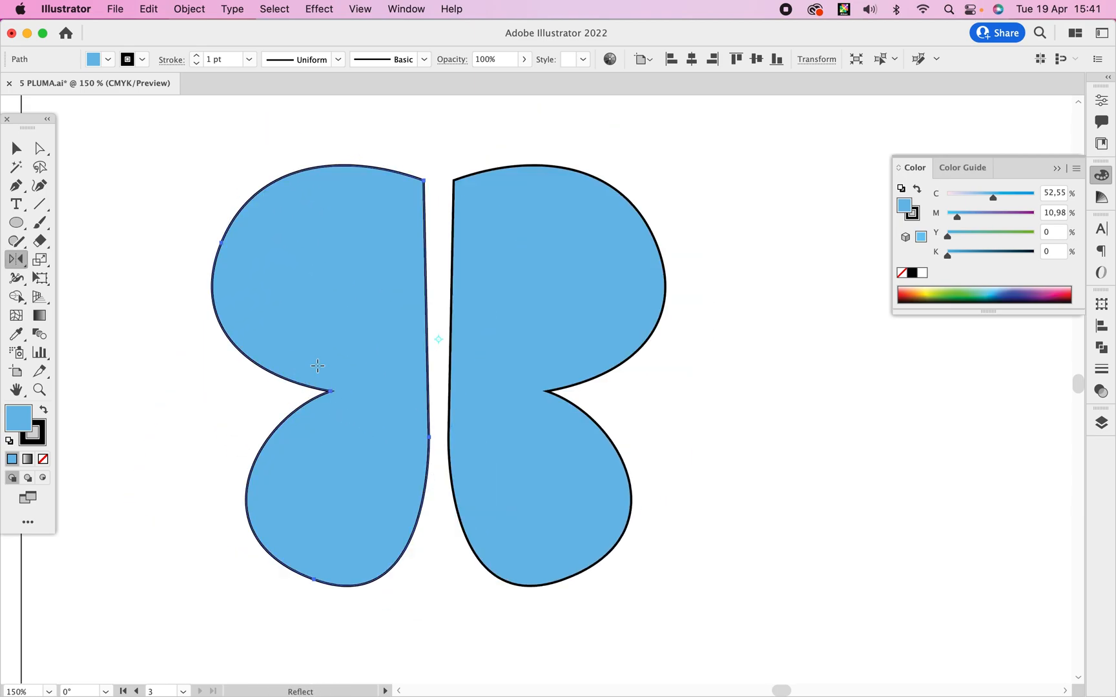
key("v")
left_click(711, 252)
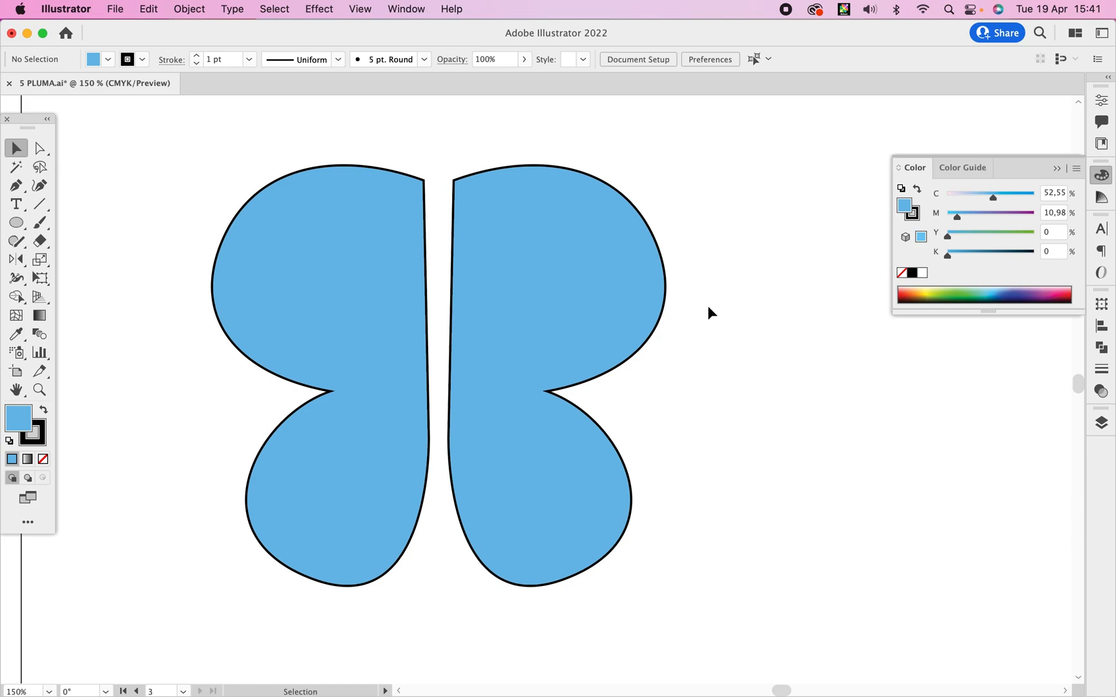
Reshape the right wing's upper lobe with Direct Selection by turning the outer node's handle nearly vertical and shortening and raising the notch handle.
key("a")
left_click(669, 300)
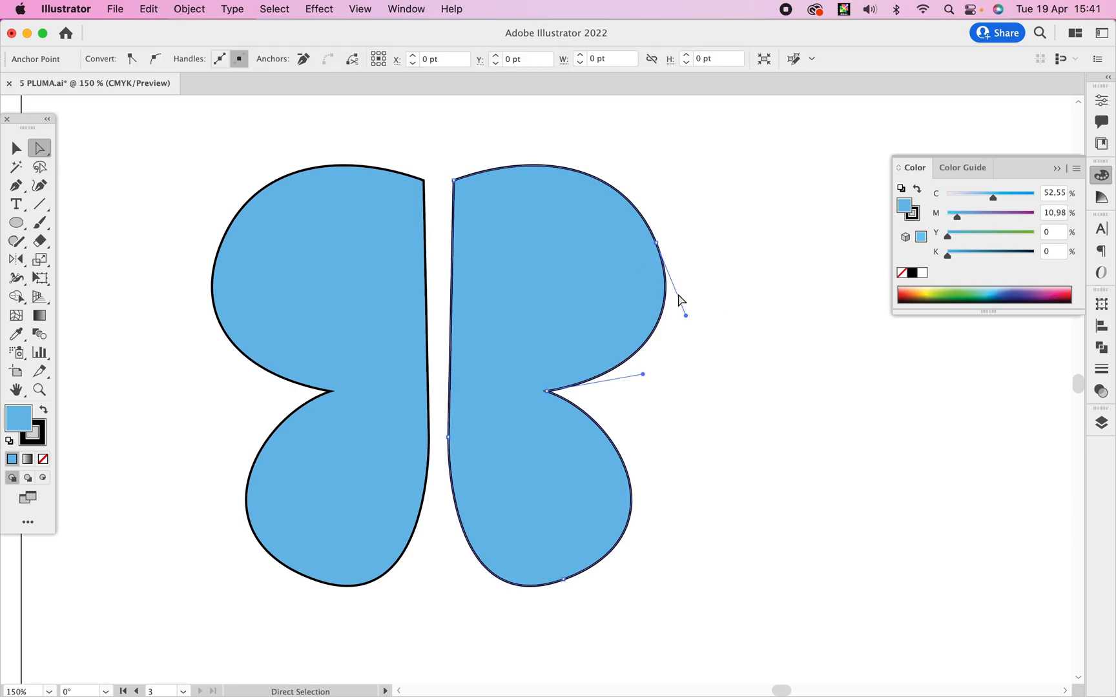
left_click_drag(686, 316, 654, 330)
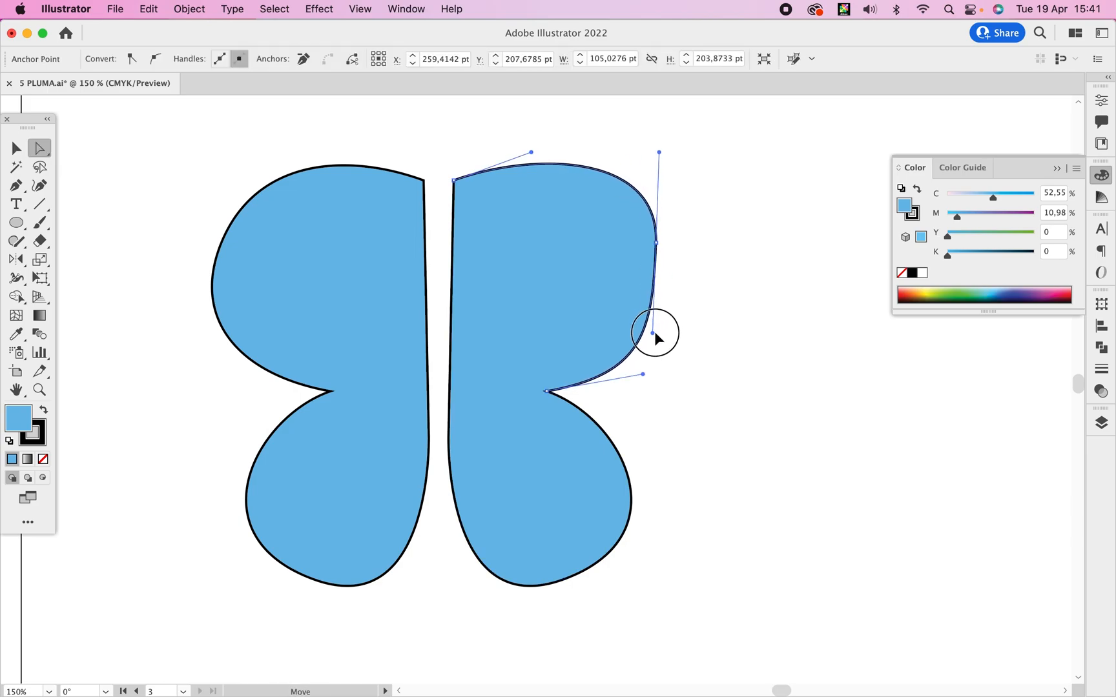
left_click_drag(643, 372, 600, 356)
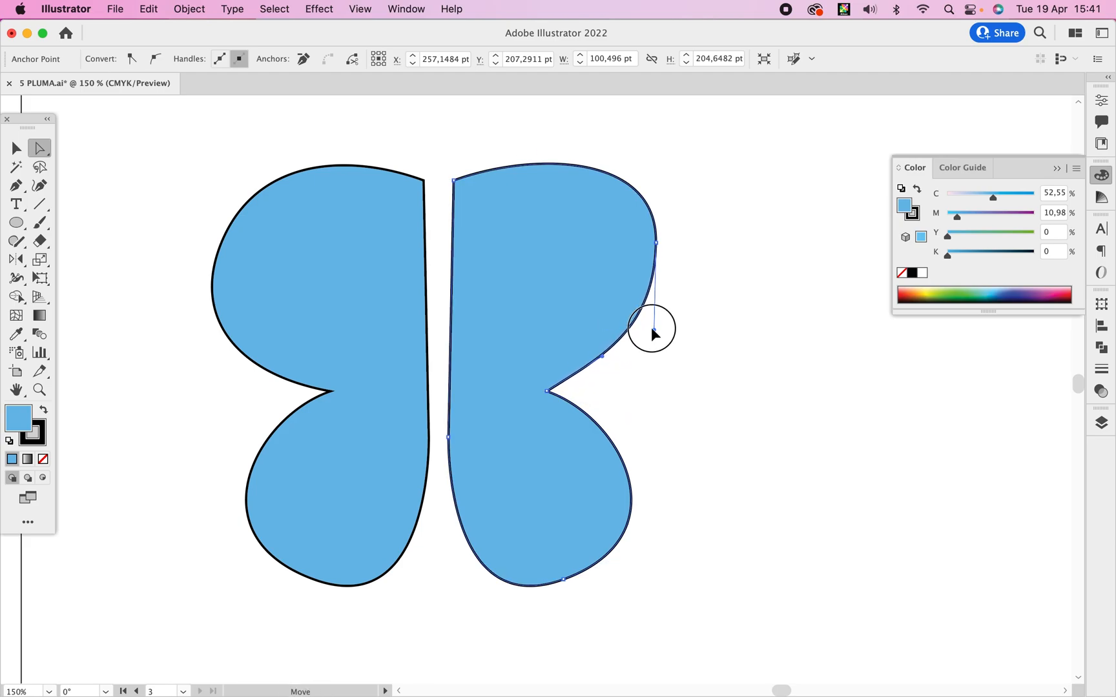
left_click(704, 294)
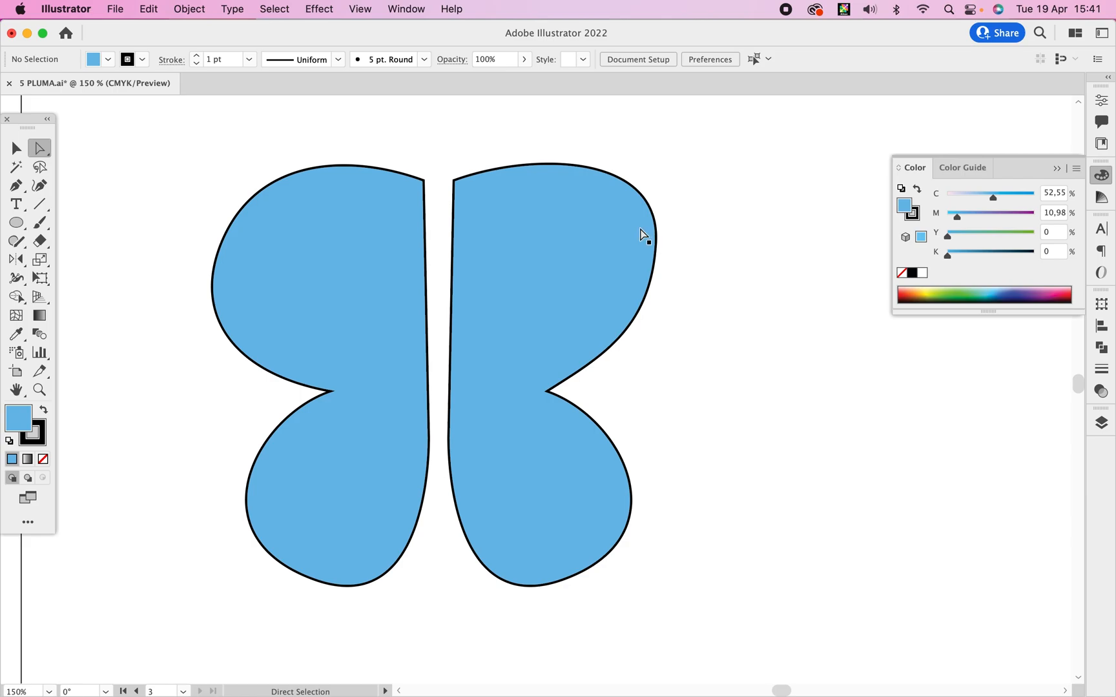
Add an anchor point midway along the outer edge of the right wing's lower lobe.
left_click_drag(16, 186, 107, 204)
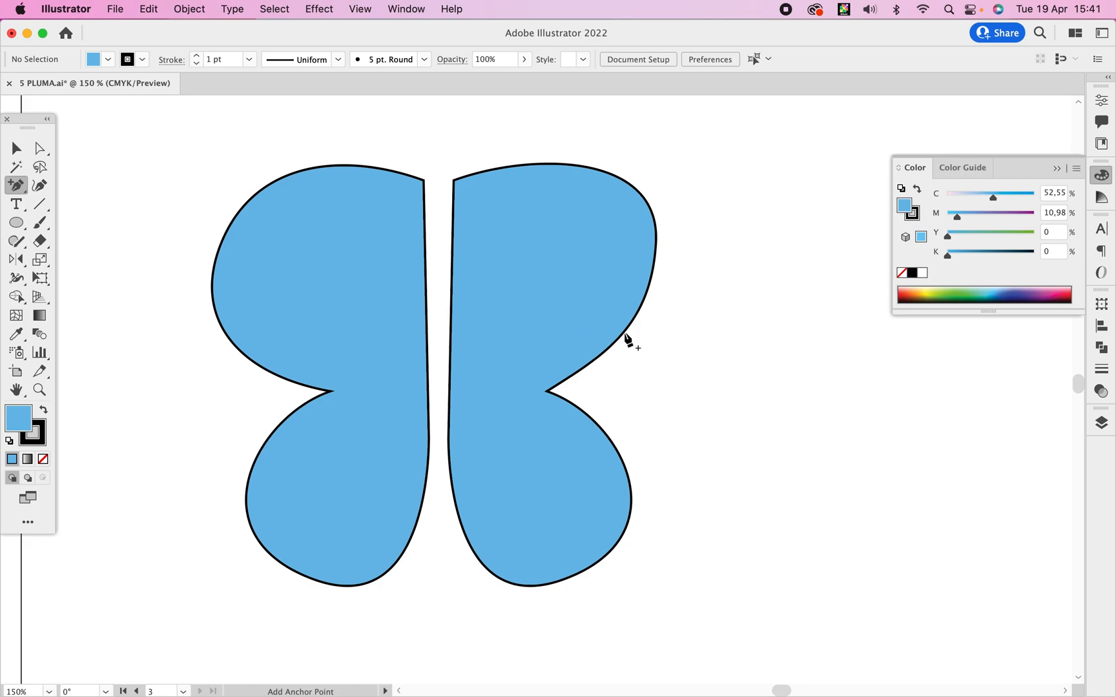
left_click(576, 589)
left_click(686, 388)
left_click(563, 579)
left_click(632, 508)
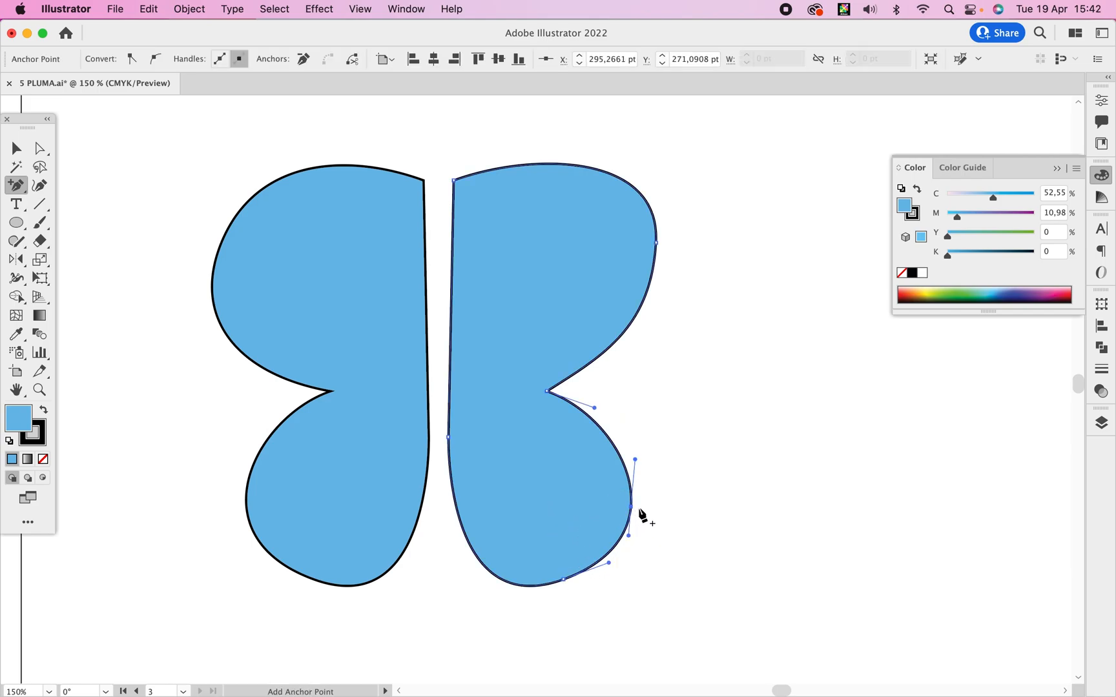
Enlarge the right wing's lower lobe by moving its outer node outward and its bottom node down, then lengthening the outer node's lower handle.
key("a")
mouse_move(631, 507)
left_mouse_down()
mouse_move(743, 493)
mouse_move(593, 498)
mouse_move(617, 499)
mouse_move(627, 466)
mouse_move(673, 510)
mouse_move(649, 509)
left_mouse_up()
left_click(564, 580)
left_click_drag(563, 579, 600, 602)
left_click_drag(646, 532, 648, 568)
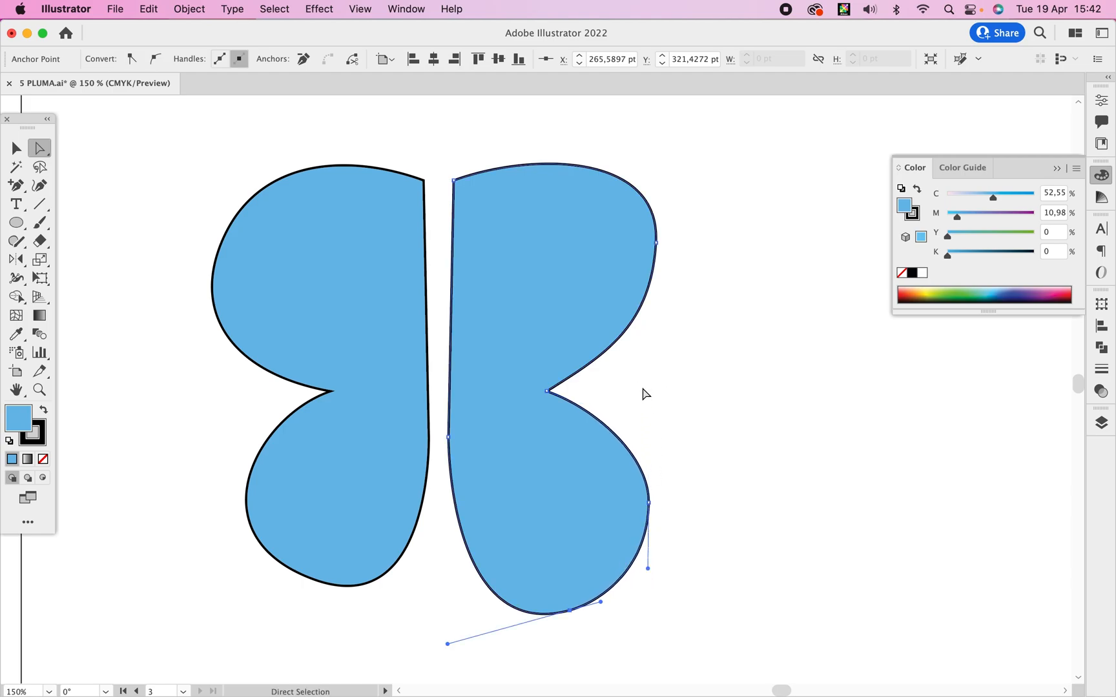
Delete the outer anchor point of the right wing's lower lobe with the Delete Anchor Point tool.
left_click(16, 186)
left_click(99, 223)
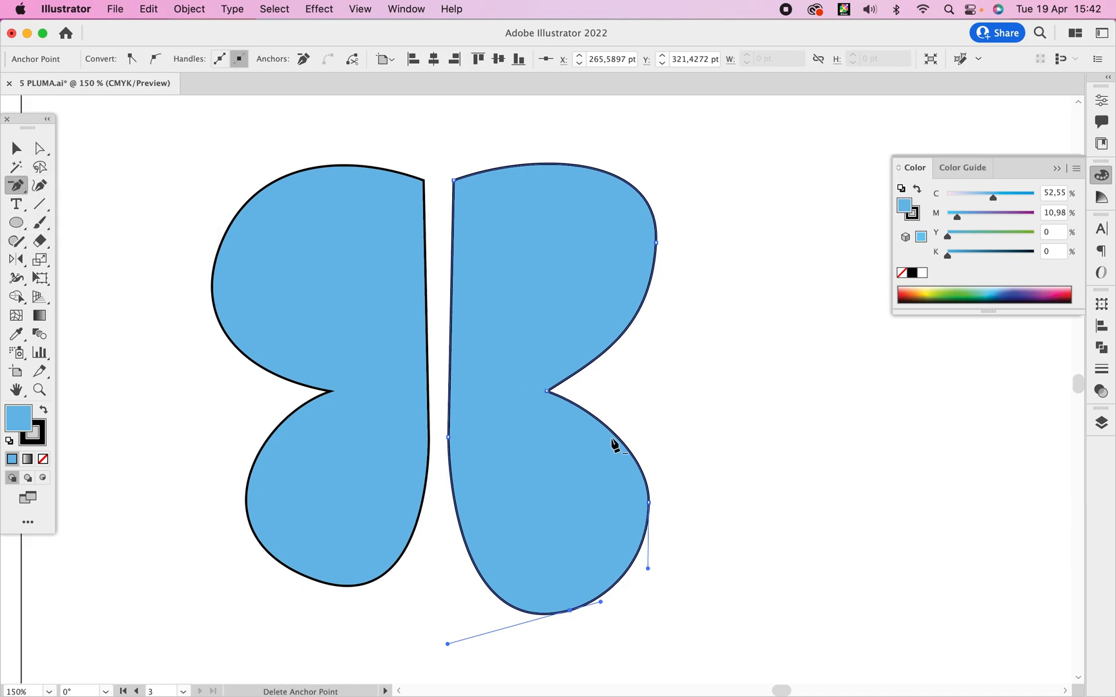
double_click(650, 505)
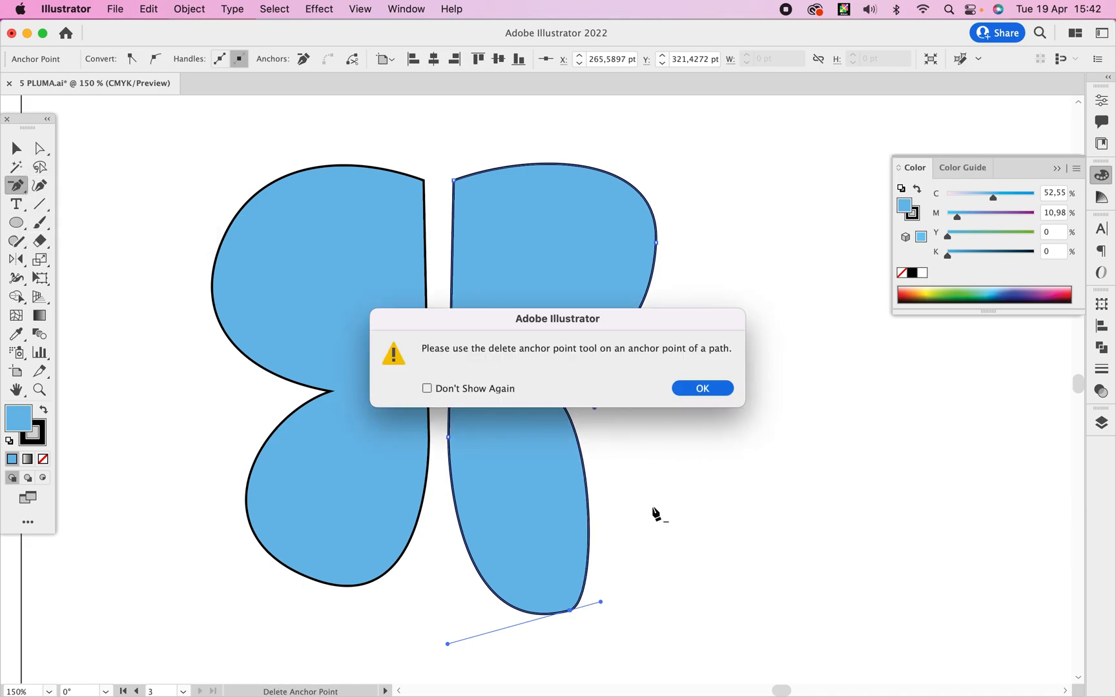
left_click(698, 390)
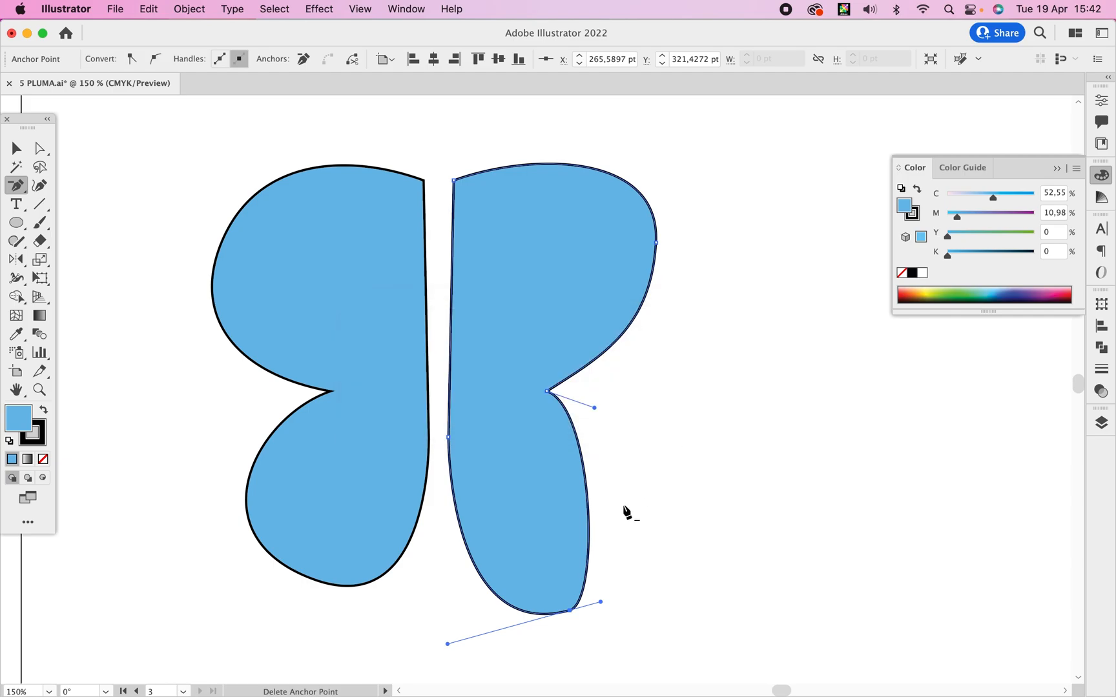
Round out the lower lobe by lengthening the bottom node's outer handle and slightly extending the notch node's lower handle.
key("a")
left_click_drag(600, 602, 697, 584)
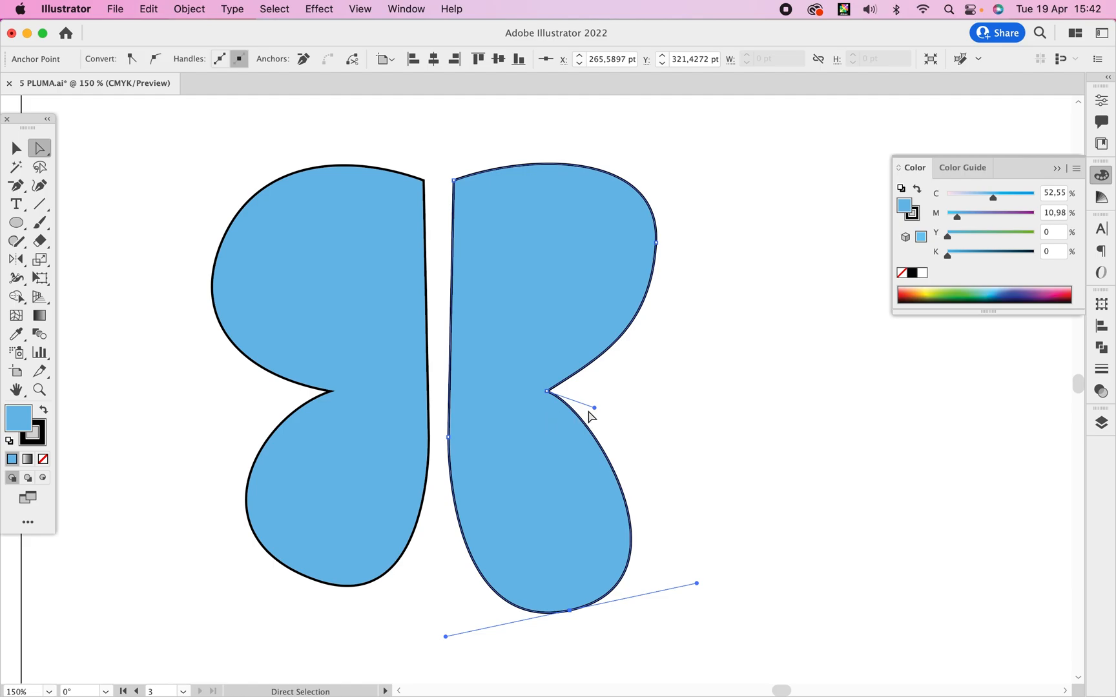
mouse_move(596, 409)
left_mouse_down()
mouse_move(589, 434)
mouse_move(600, 406)
left_mouse_up()
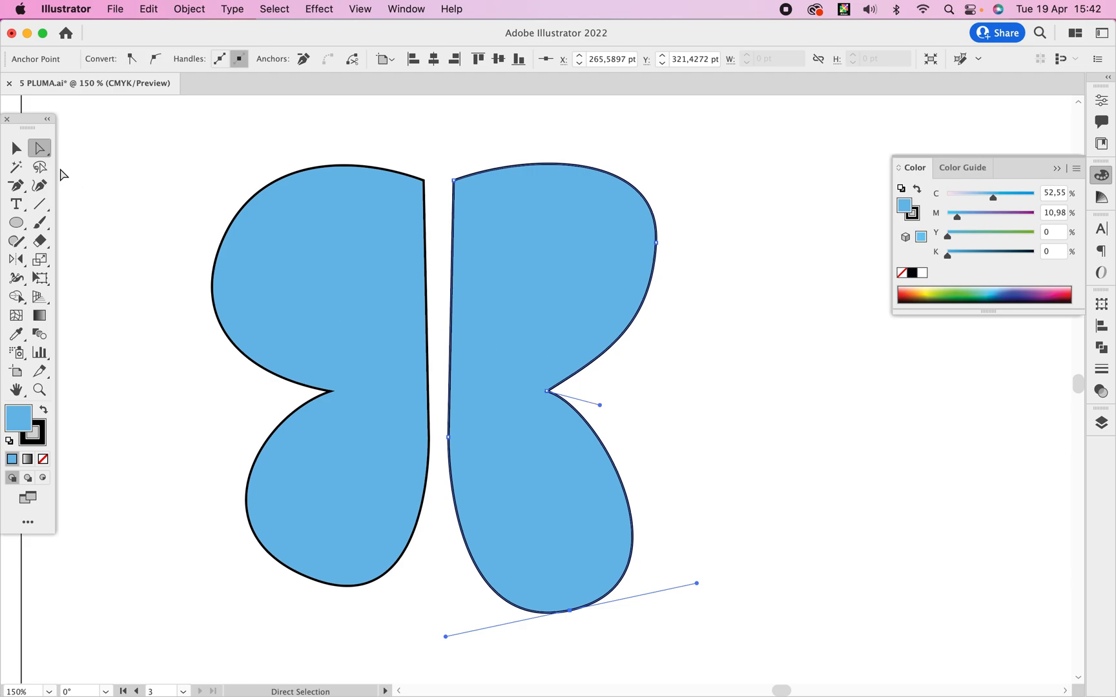
Convert the right wing's notch corner into a smooth node with the Anchor Point tool and shift the node outward.
left_click_drag(16, 185, 108, 244)
mouse_move(547, 391)
left_mouse_down()
mouse_move(546, 511)
mouse_move(558, 496)
mouse_move(561, 381)
mouse_move(565, 401)
left_mouse_up()
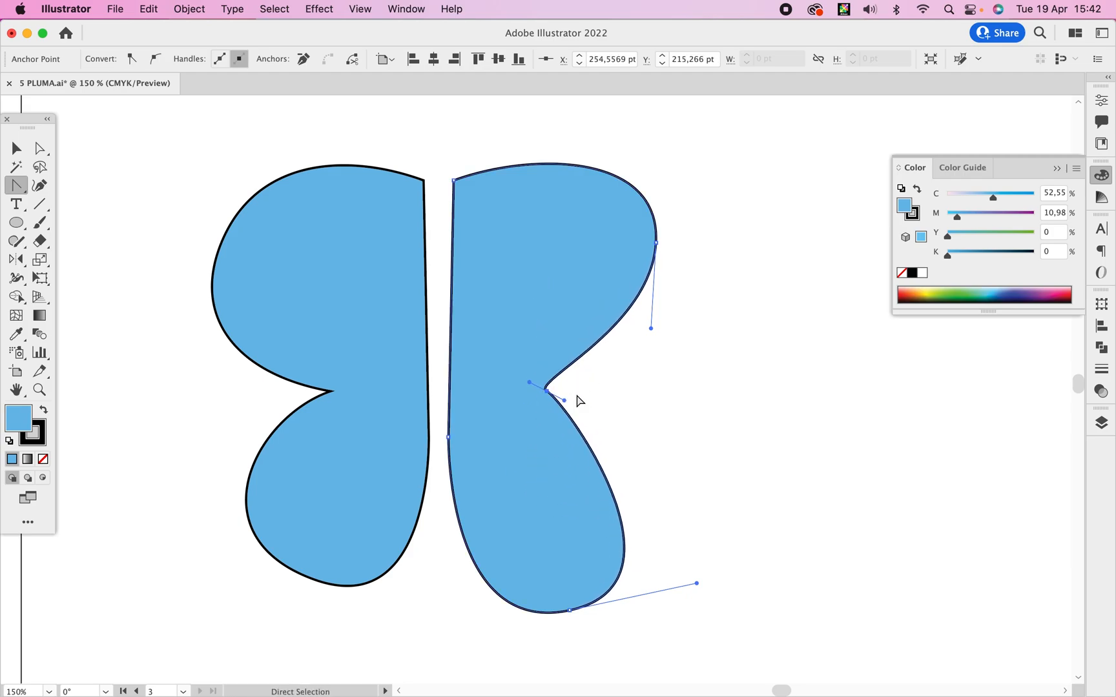
key("super+z")
left_click_drag(547, 392, 552, 472)
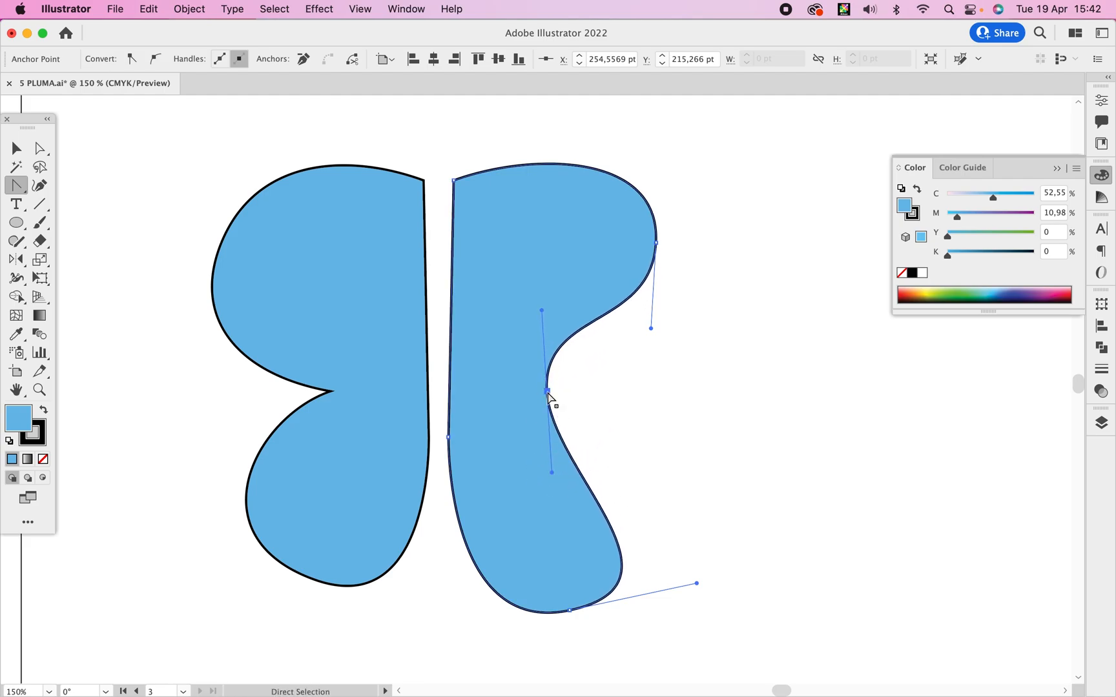
left_click_drag(547, 392, 706, 427)
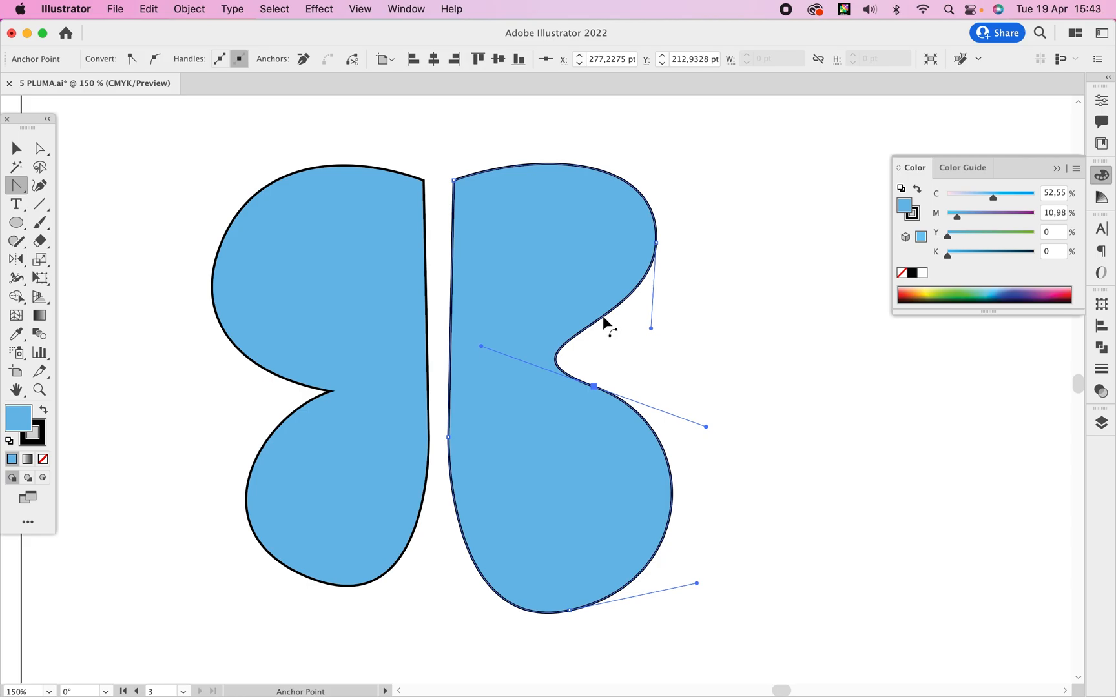
Reshape the curve above the notch by bending its segment slightly inward, then shortening and steepening the smooth node's upper handle.
mouse_move(605, 316)
left_mouse_down()
mouse_move(590, 302)
mouse_move(672, 329)
mouse_move(617, 310)
mouse_move(605, 336)
mouse_move(624, 281)
mouse_move(608, 273)
mouse_move(600, 316)
left_mouse_up()
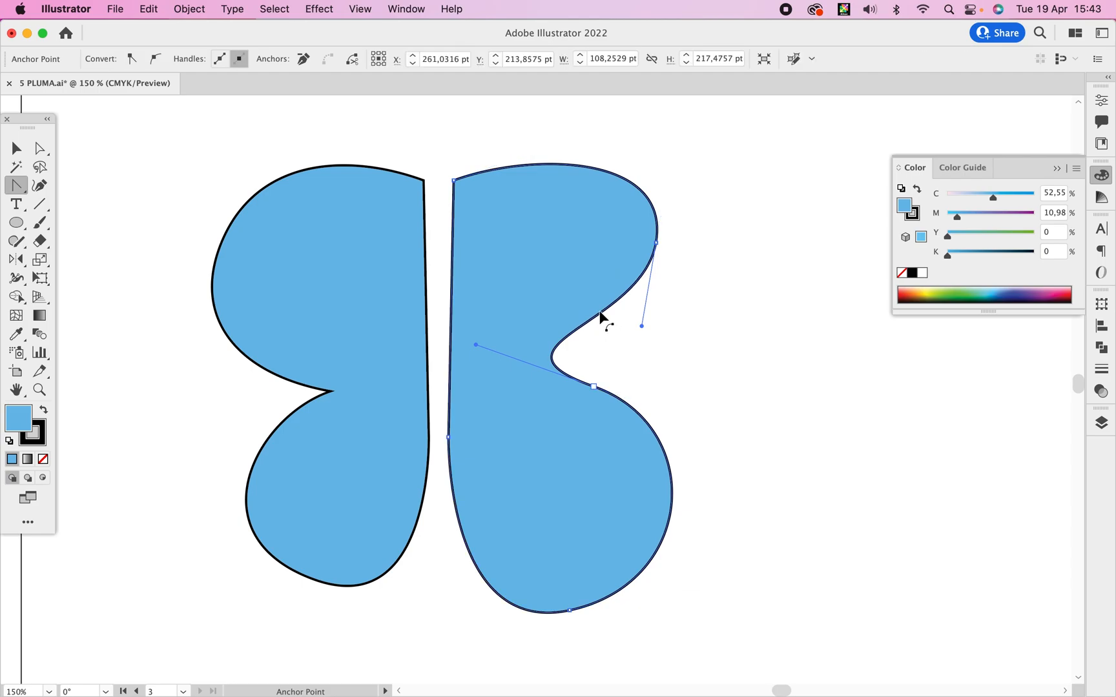
key("a")
left_click(594, 386)
left_click_drag(475, 345, 570, 356)
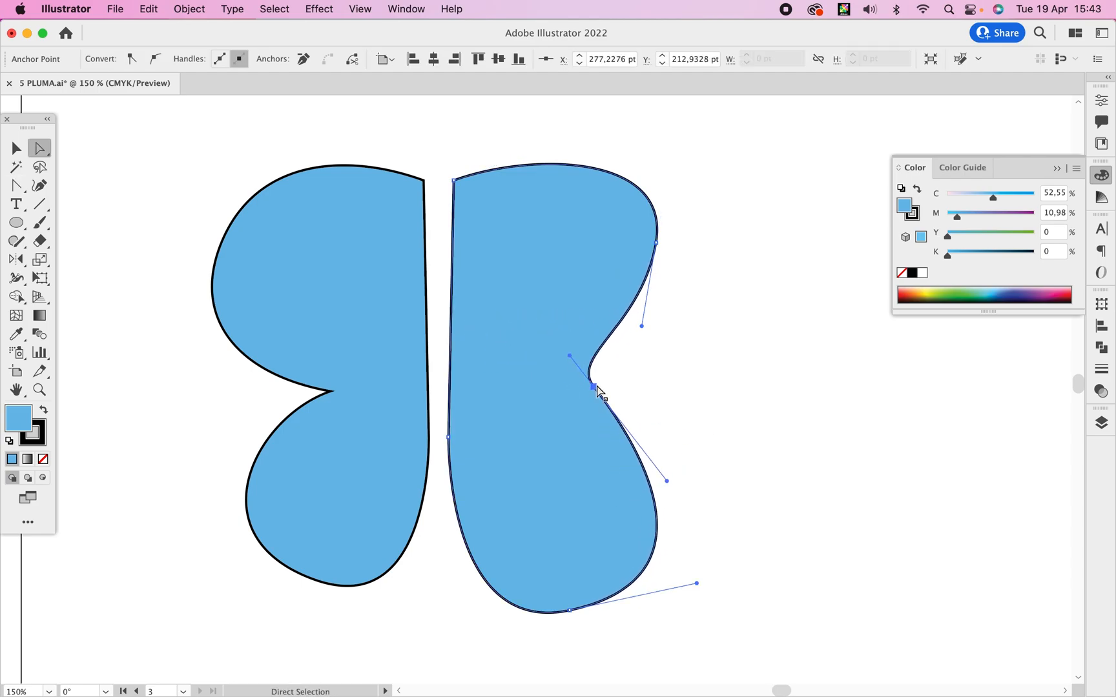
Slim the right wing's lower lobe by shortening the bottom node's outer handle, then deselect the wing.
key("c")
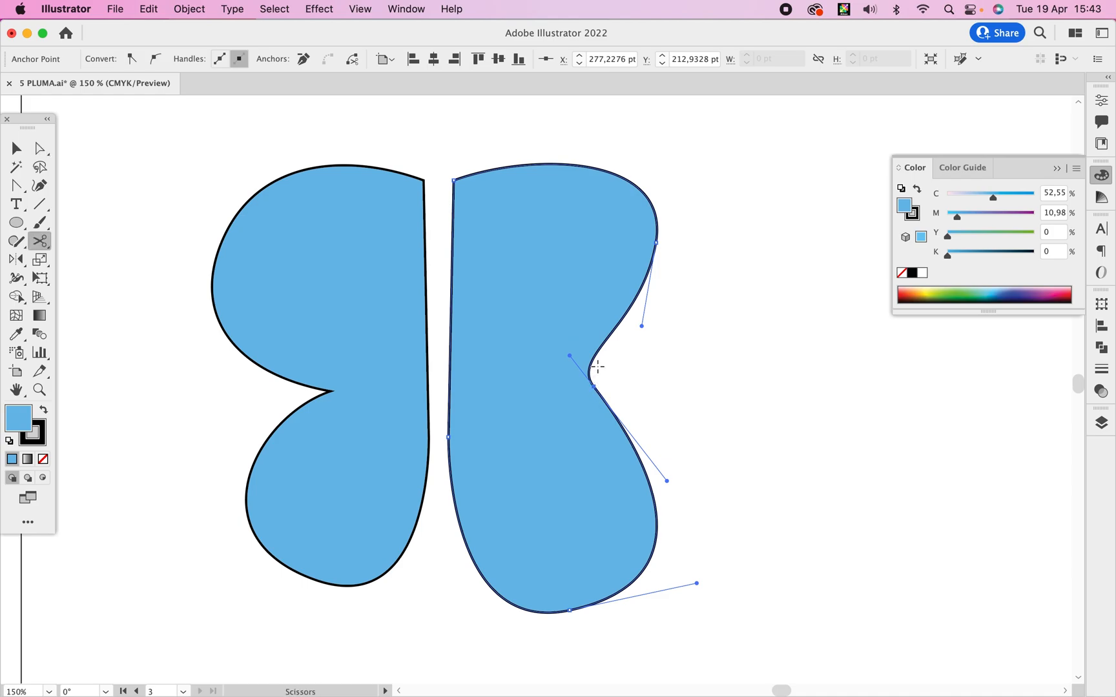
key("p")
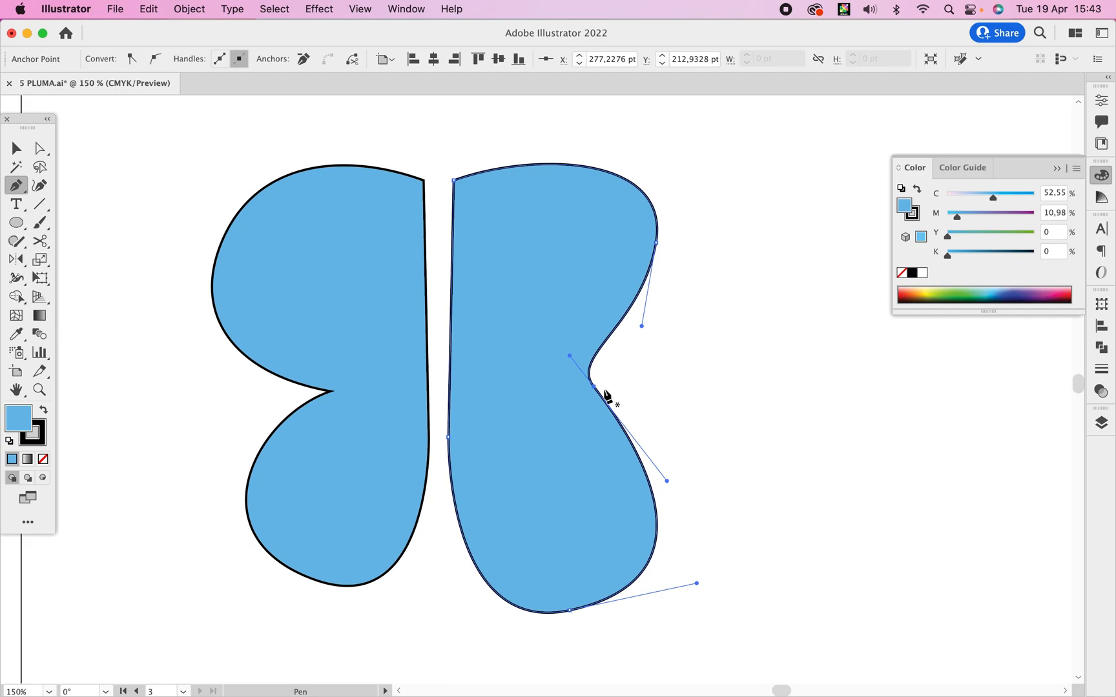
key("a")
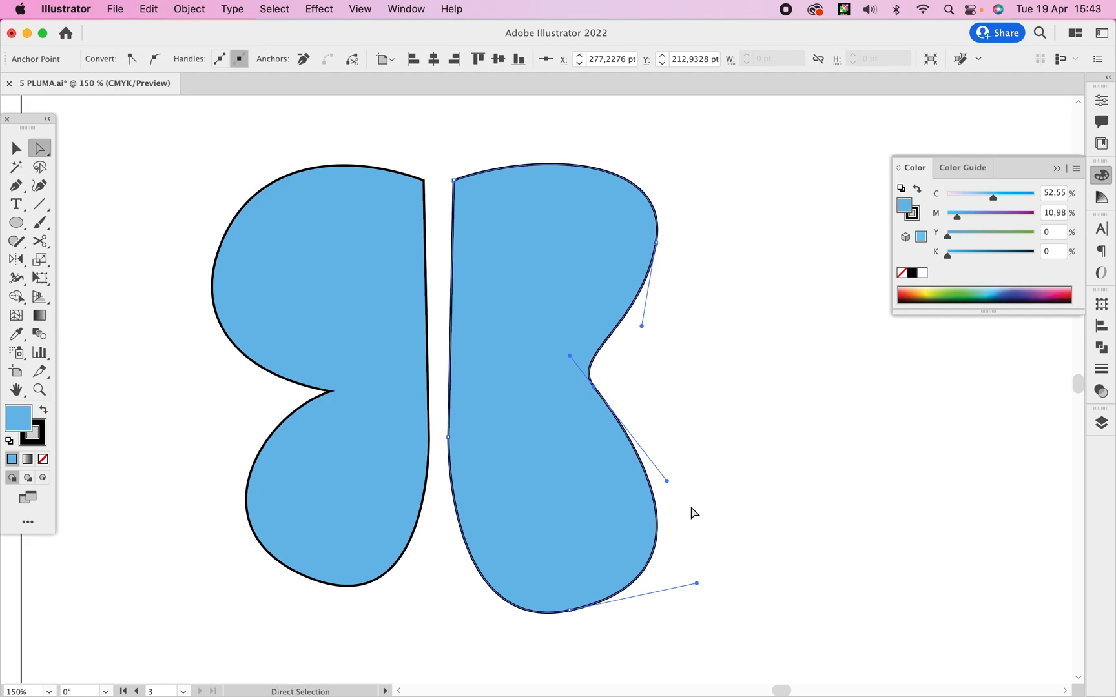
left_click_drag(696, 585, 671, 583)
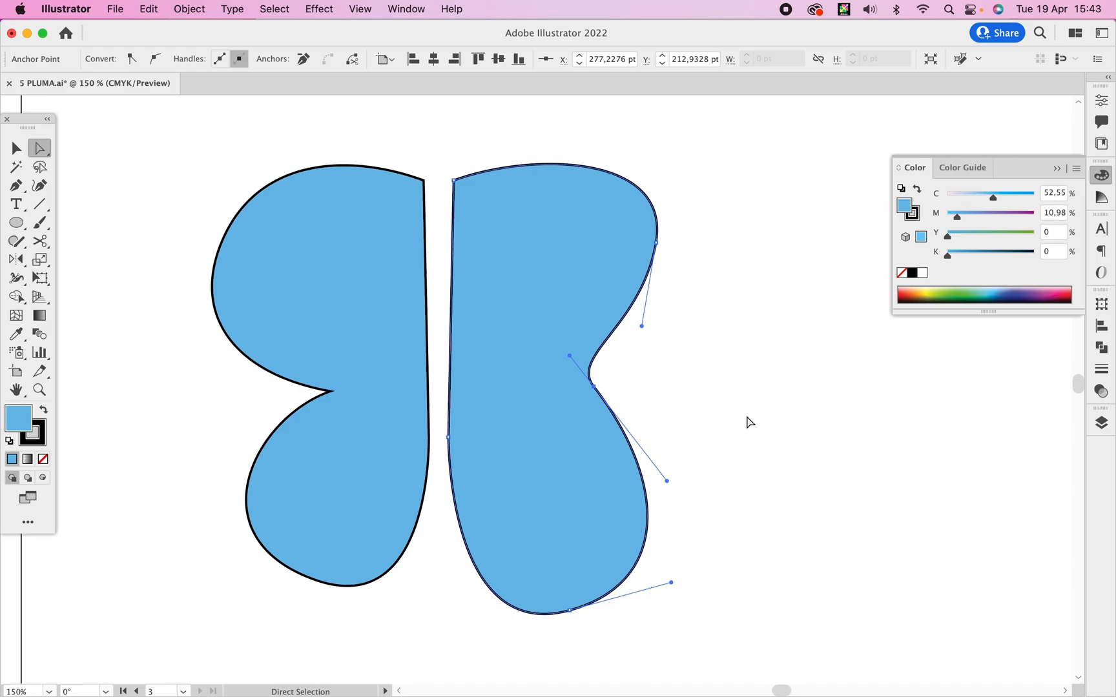
left_click(725, 425, "alt+super")
left_click(725, 425, "alt+super")
left_click_drag(599, 448, 704, 349)
key("v")
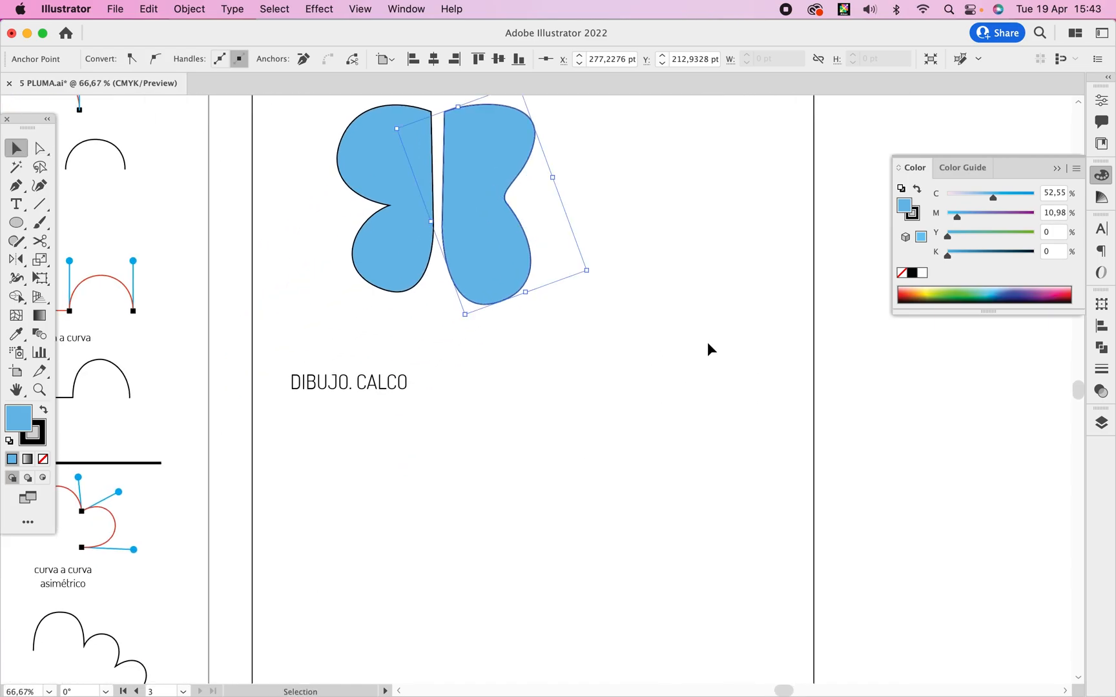
left_click(674, 395)
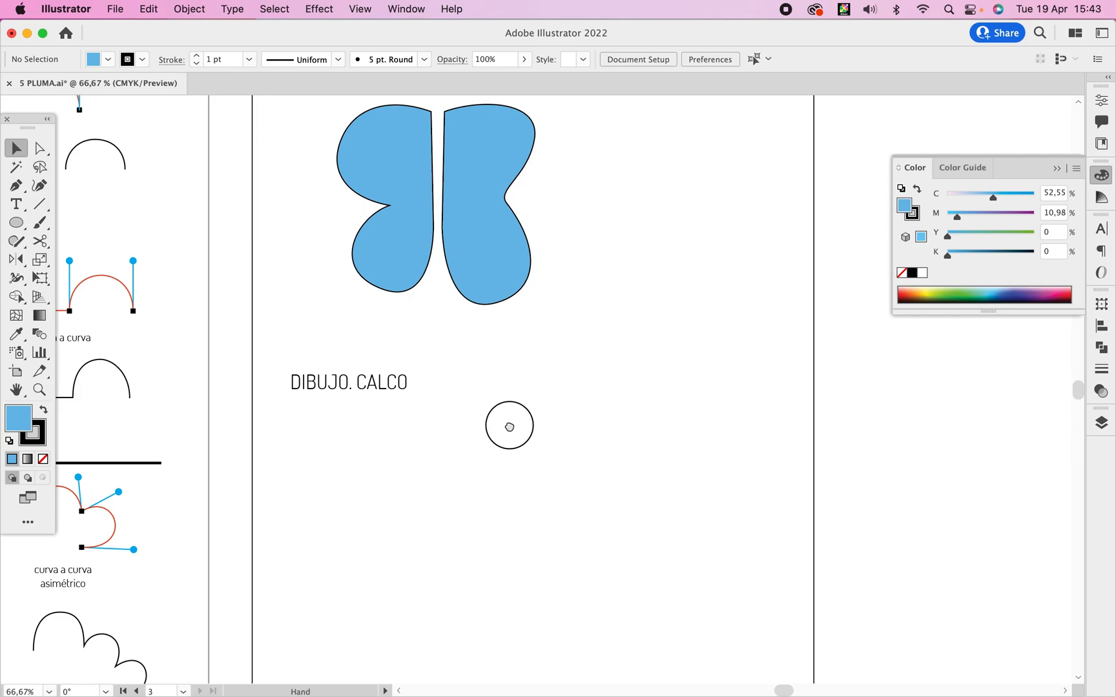
Create a new layer for the DIBUJO. CALCO exercise and move it below Layer 1.
left_click_drag(510, 428, 495, 271)
left_click(514, 372, "super")
left_click_drag(532, 321, 542, 296)
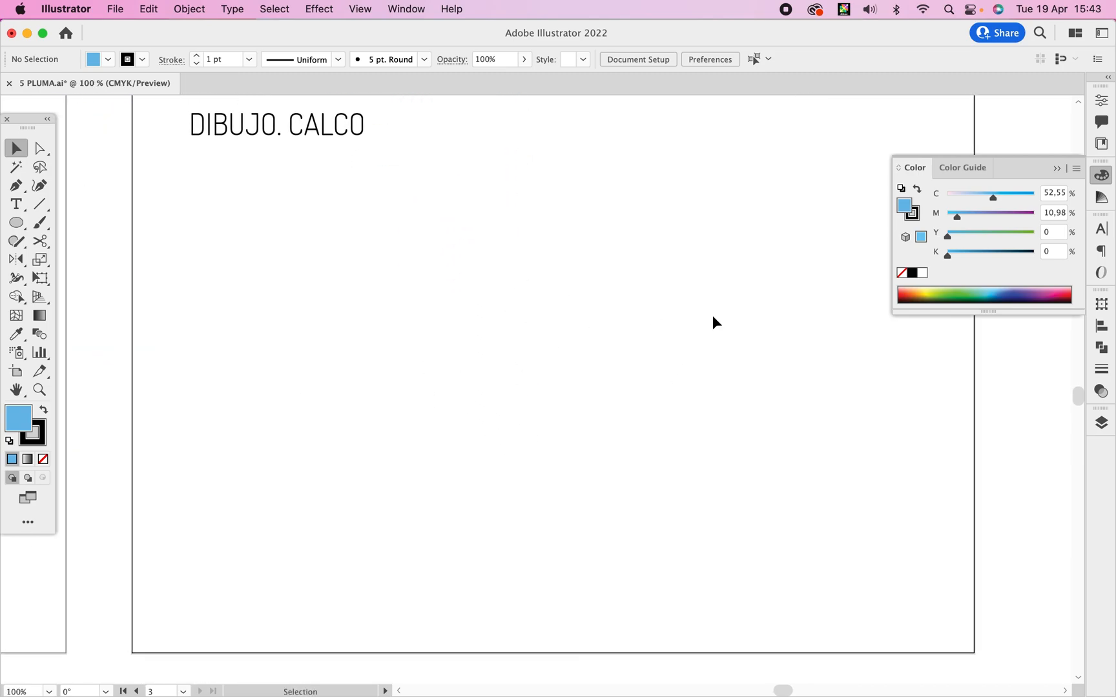
left_click(1102, 421)
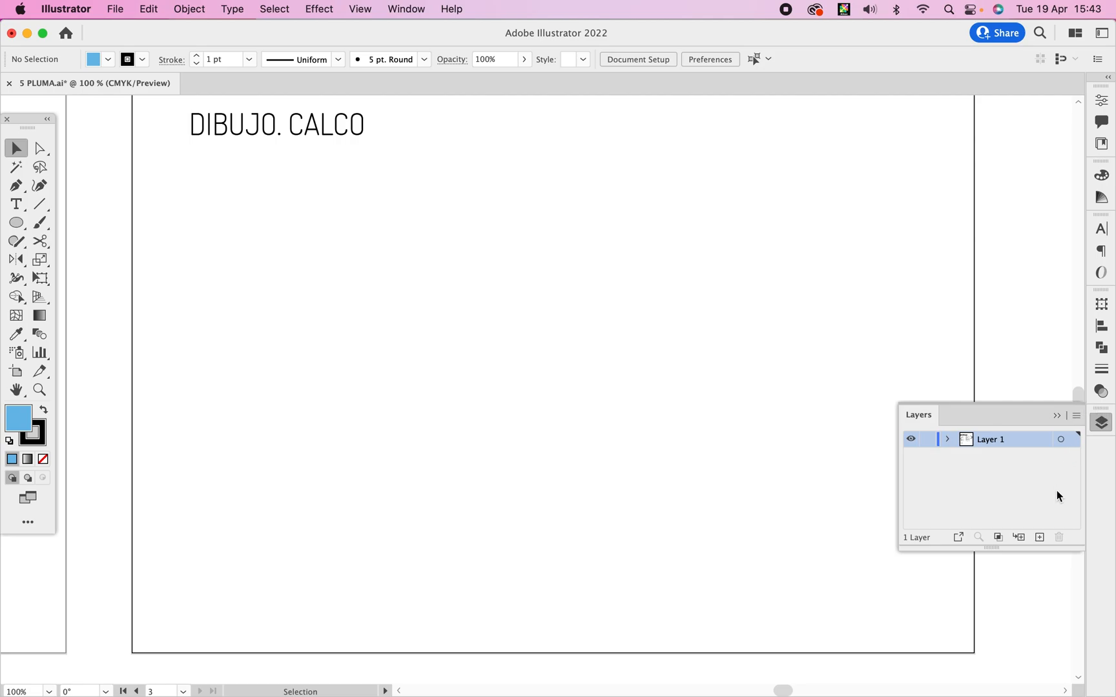
left_click(1039, 537)
left_click_drag(1010, 443, 1001, 461)
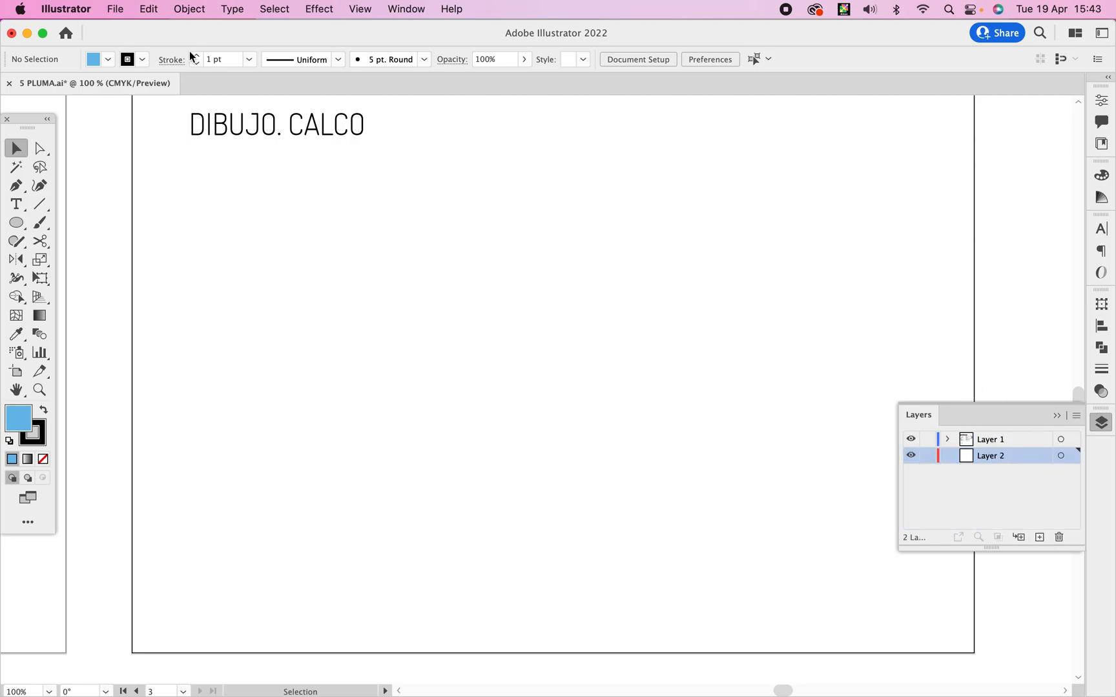
Place the yellow bird JPG from the Herramienta pluma folder on Layer 2, filling most of the space below the DIBUJO. CALCO heading.
left_click(114, 9)
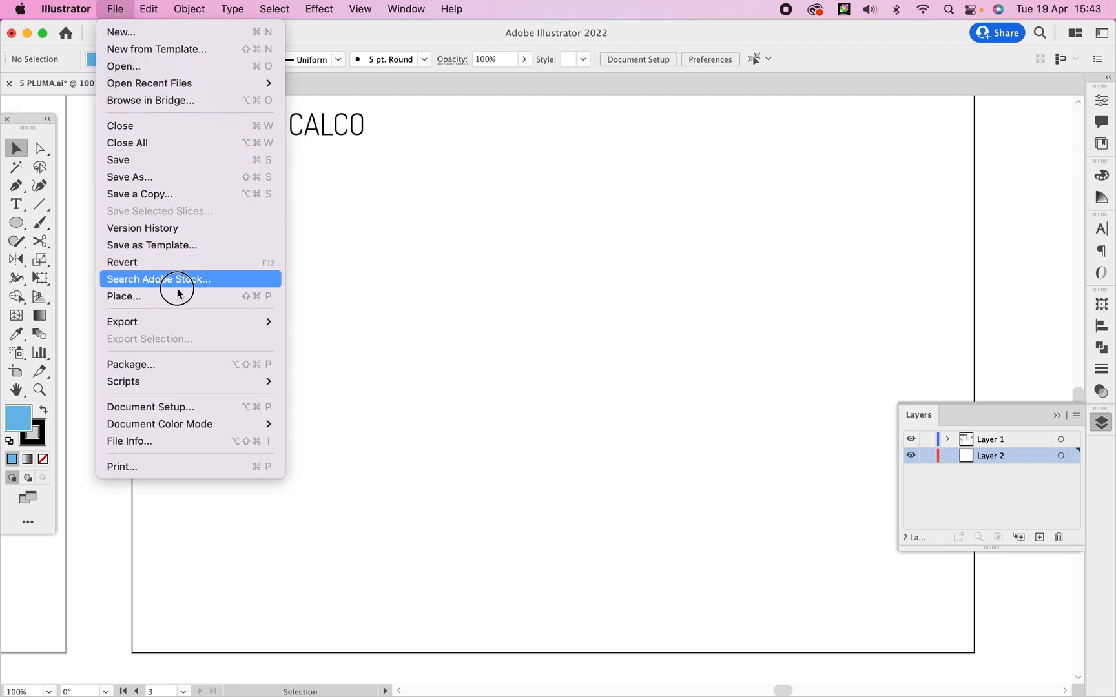
left_click(179, 298)
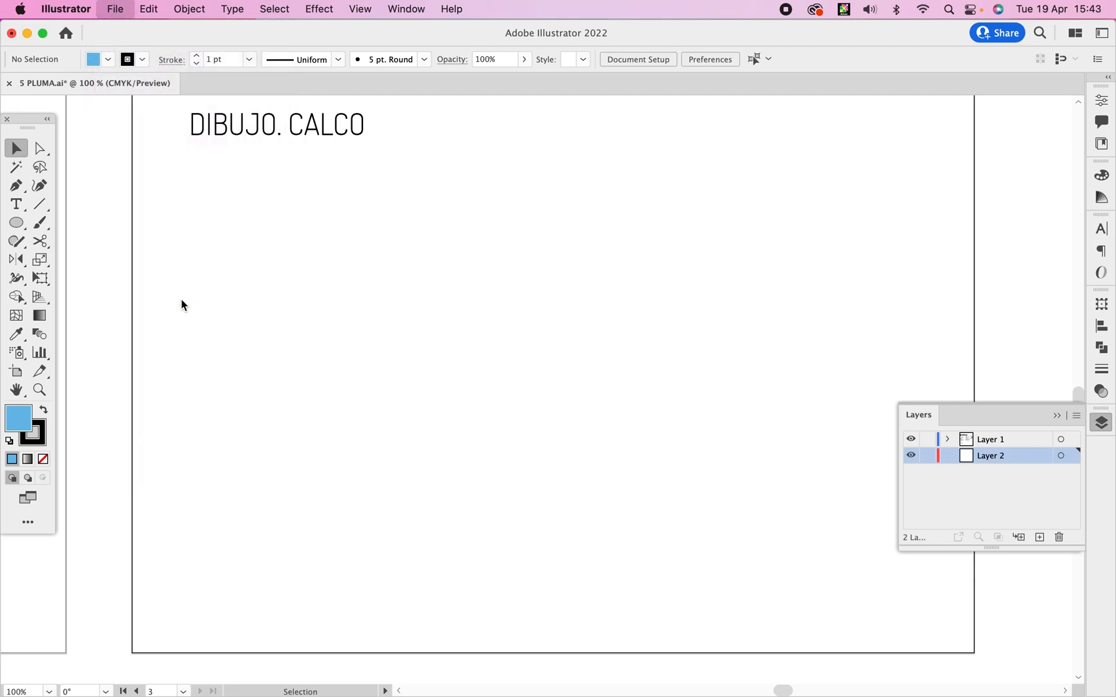
left_click(821, 146)
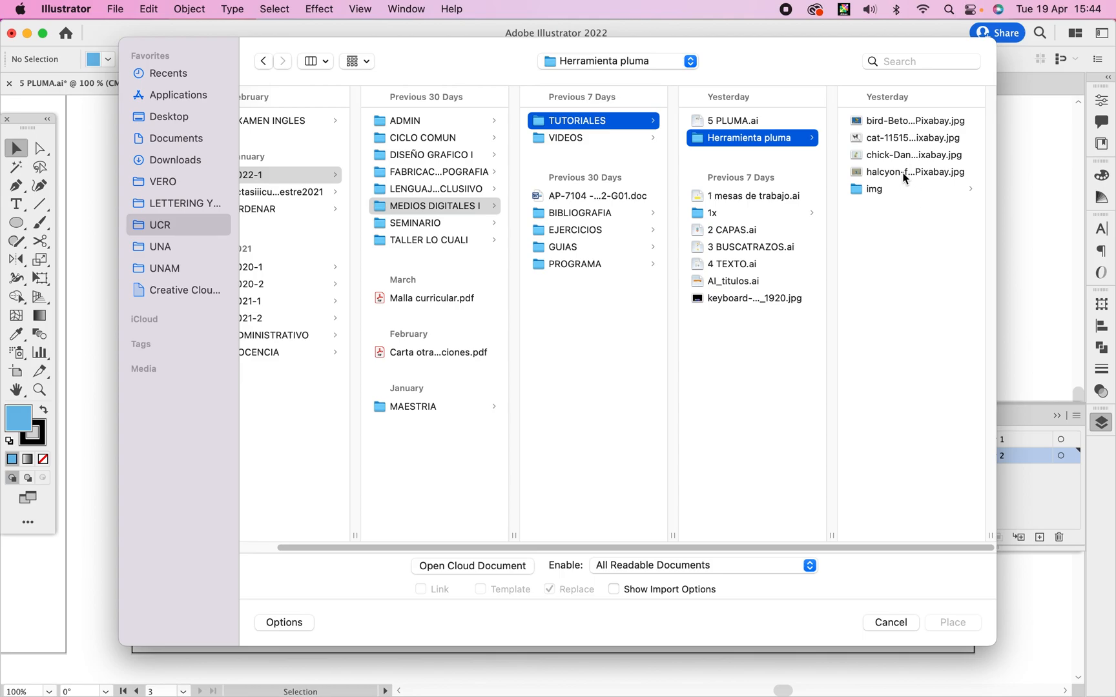
double_click(918, 121)
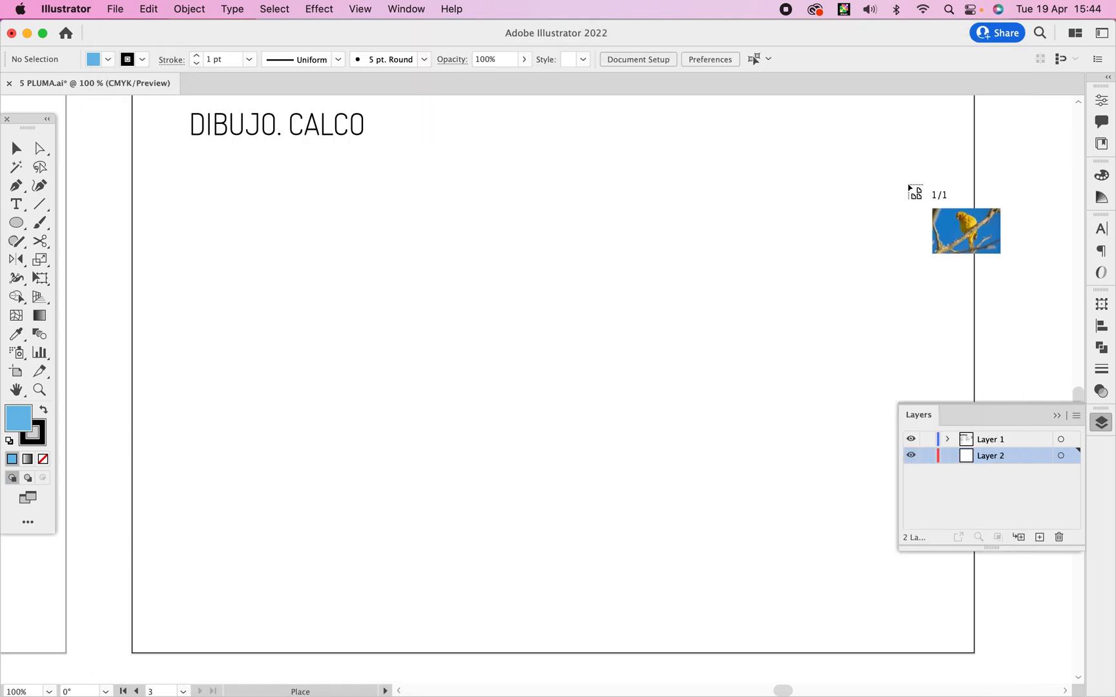
left_click_drag(259, 160, 933, 613)
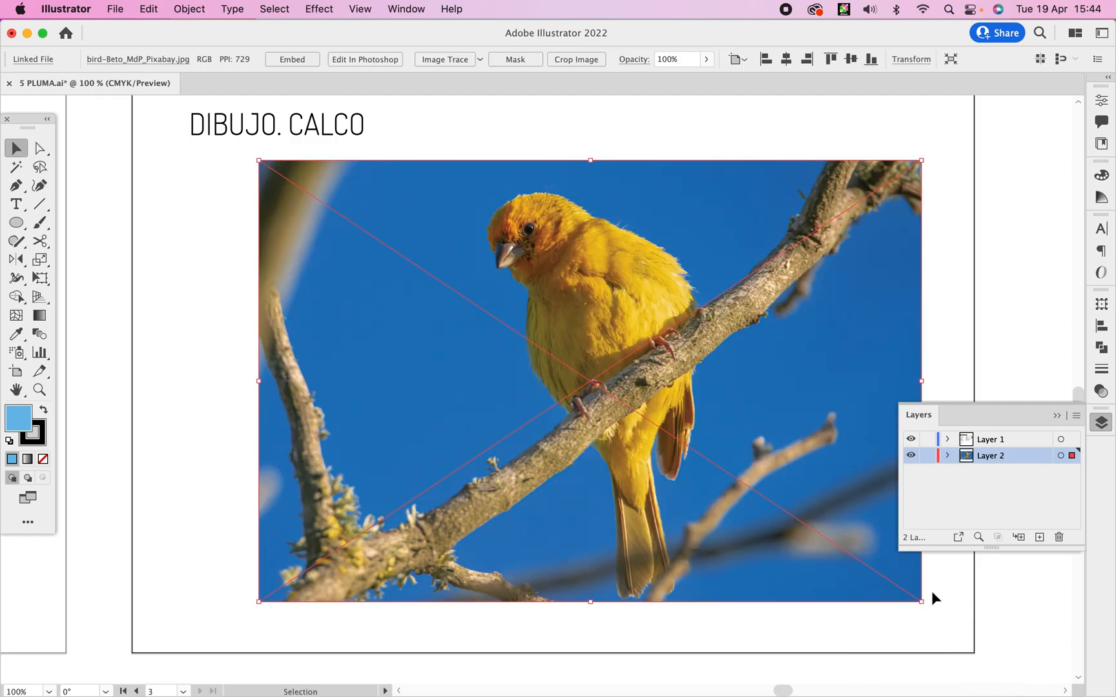
left_click_drag(752, 342, 741, 348)
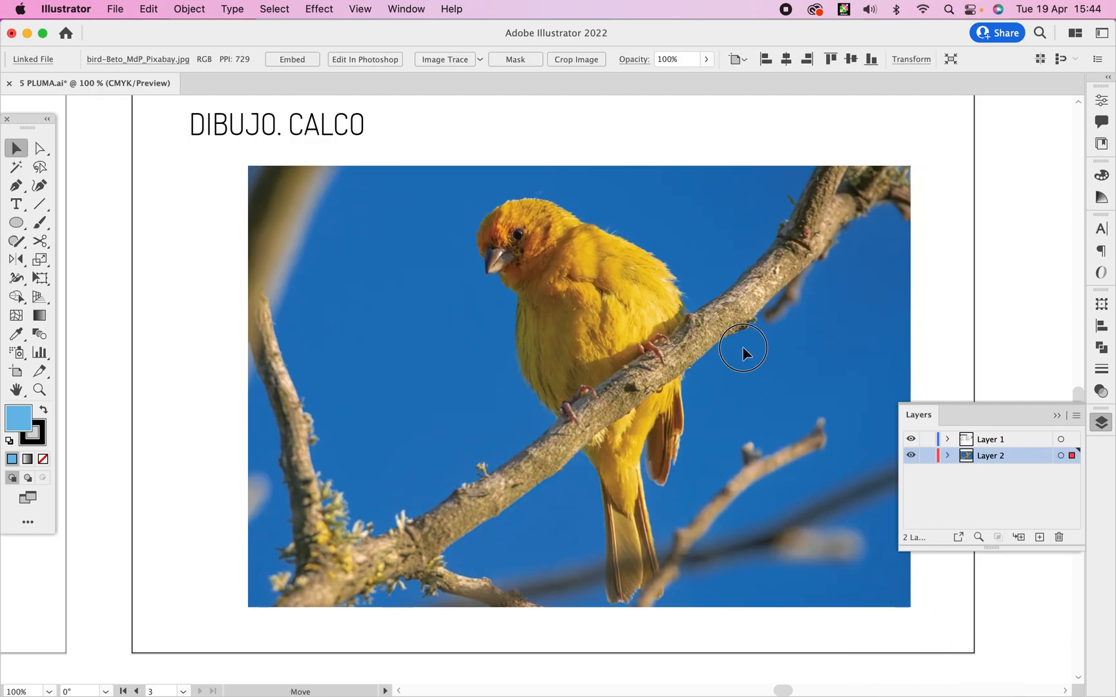
Turn Layer 2 into a template layer with its images dimmed to 30%.
double_click(1014, 456)
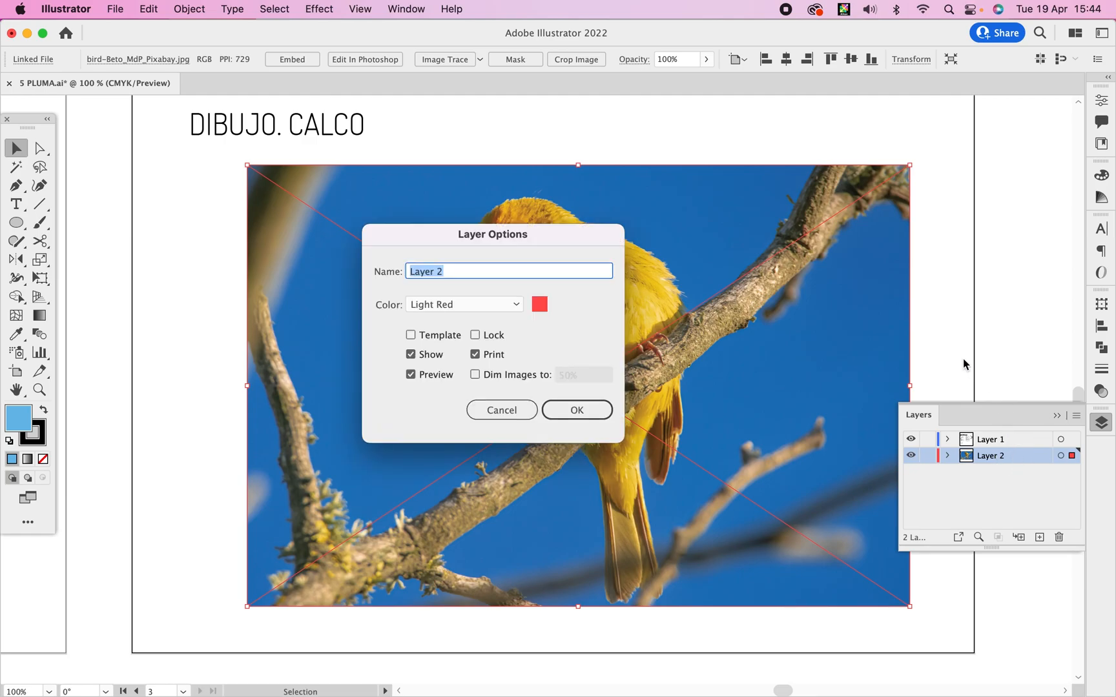
left_click(441, 338)
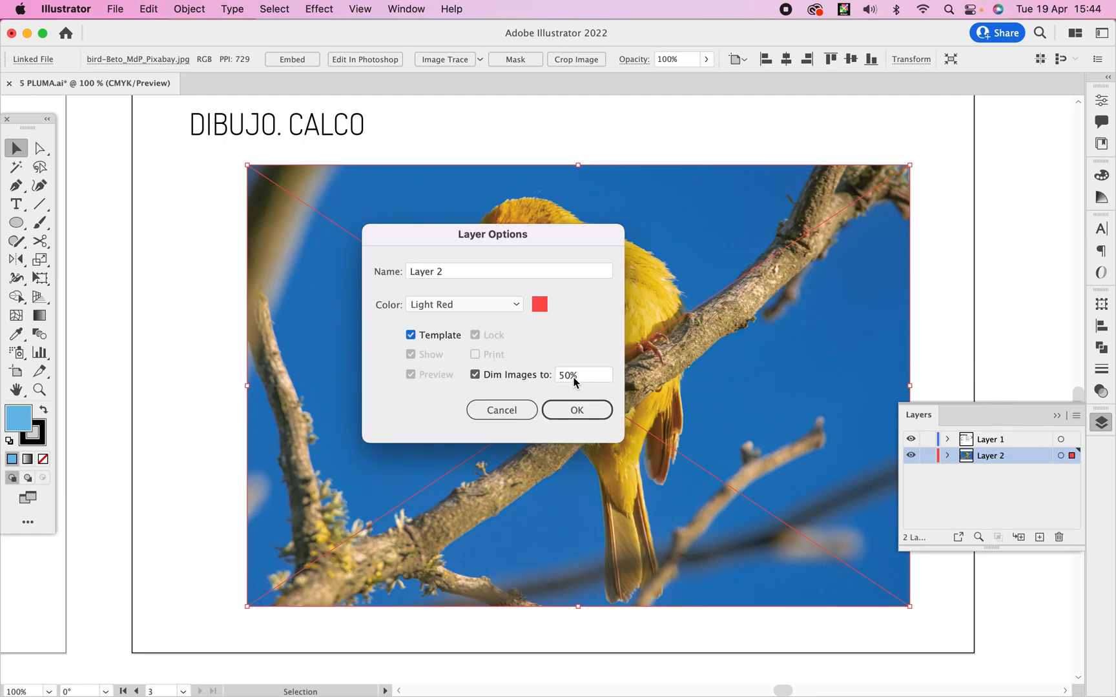
left_click(584, 374)
type("30")
key("Return")
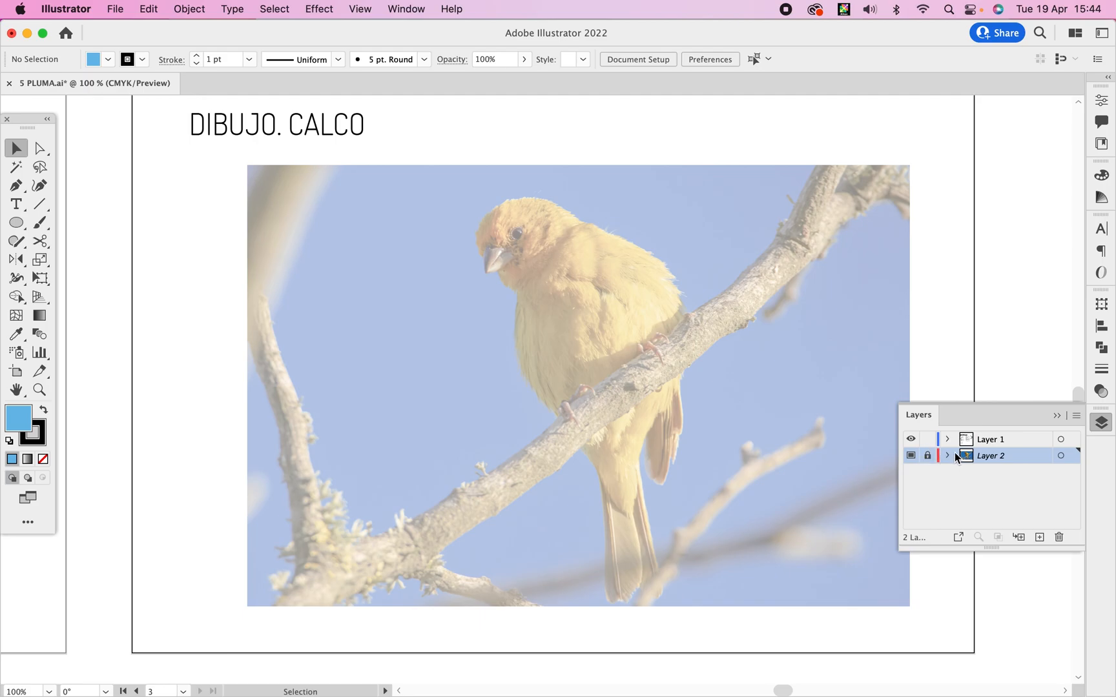
Make Layer 1 active and set up the Pen tool with no fill and a pure red stroke of C 0, M 100, Y 100, K 0.
left_click(1024, 443)
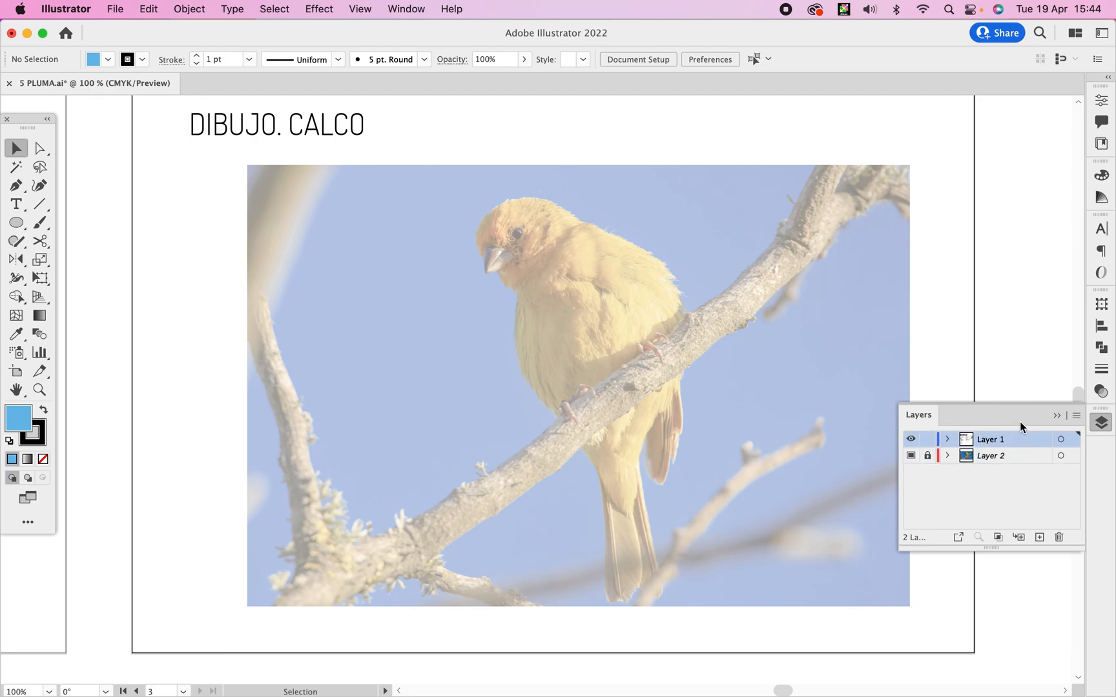
key("p")
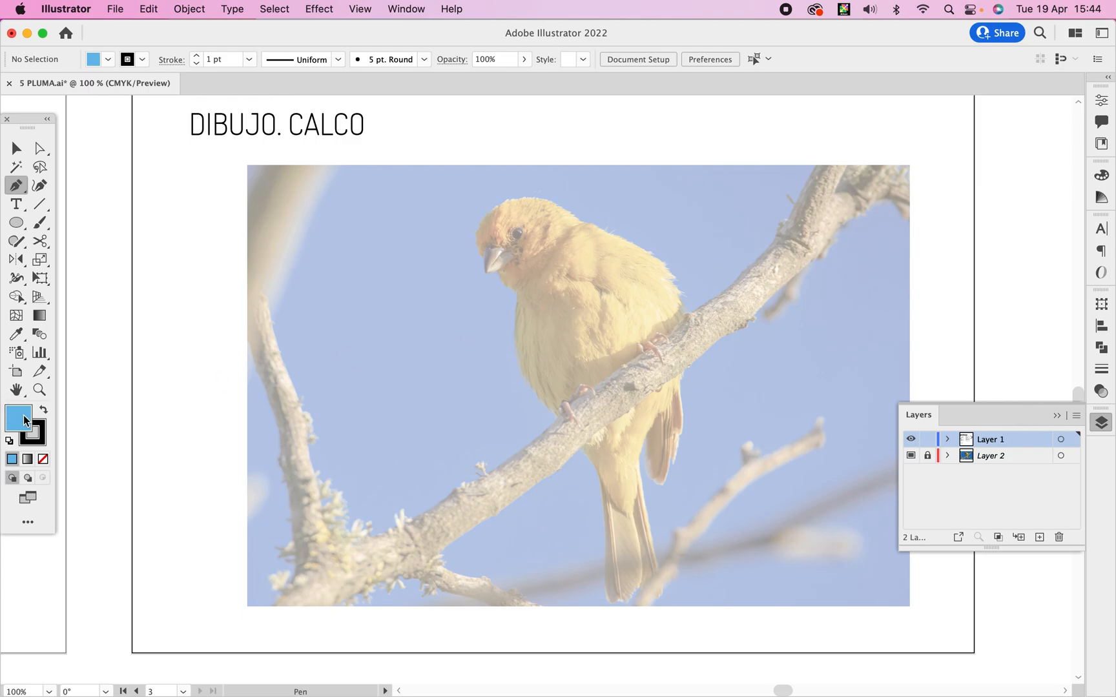
left_click(1101, 175)
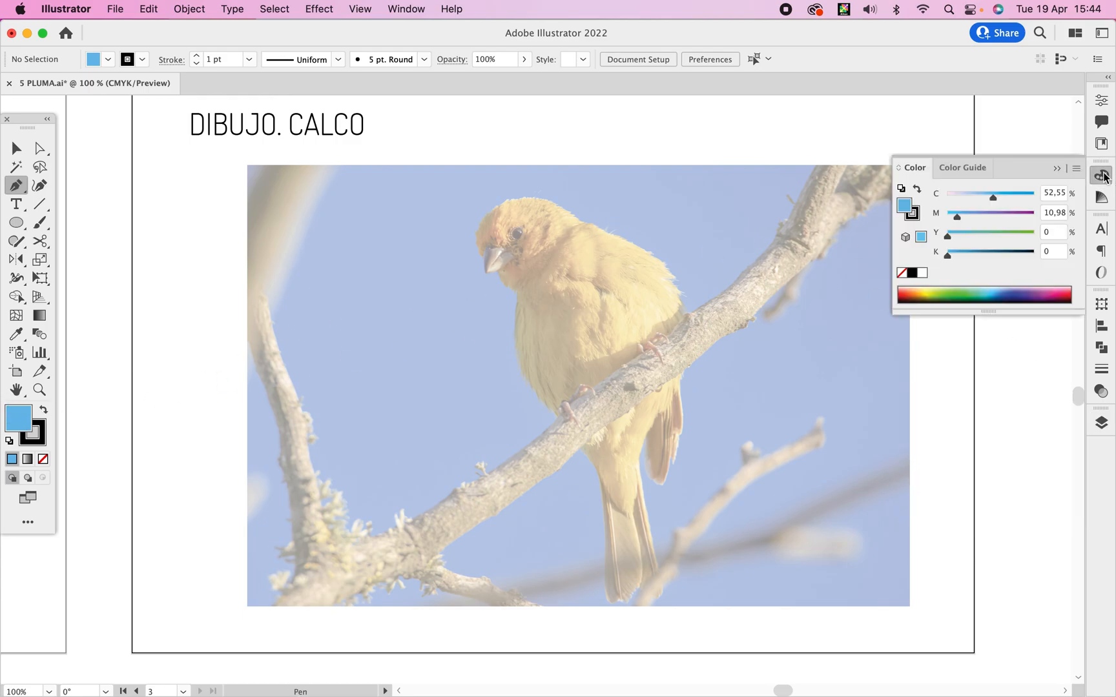
left_click(901, 273)
left_click(913, 212)
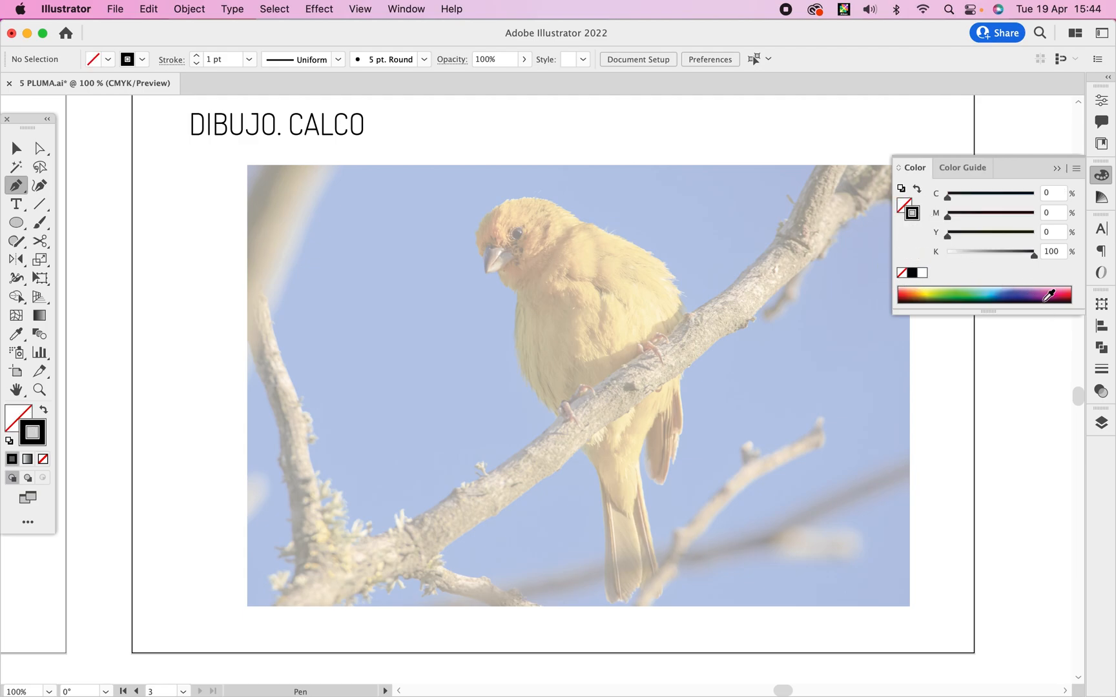
left_click(1069, 291)
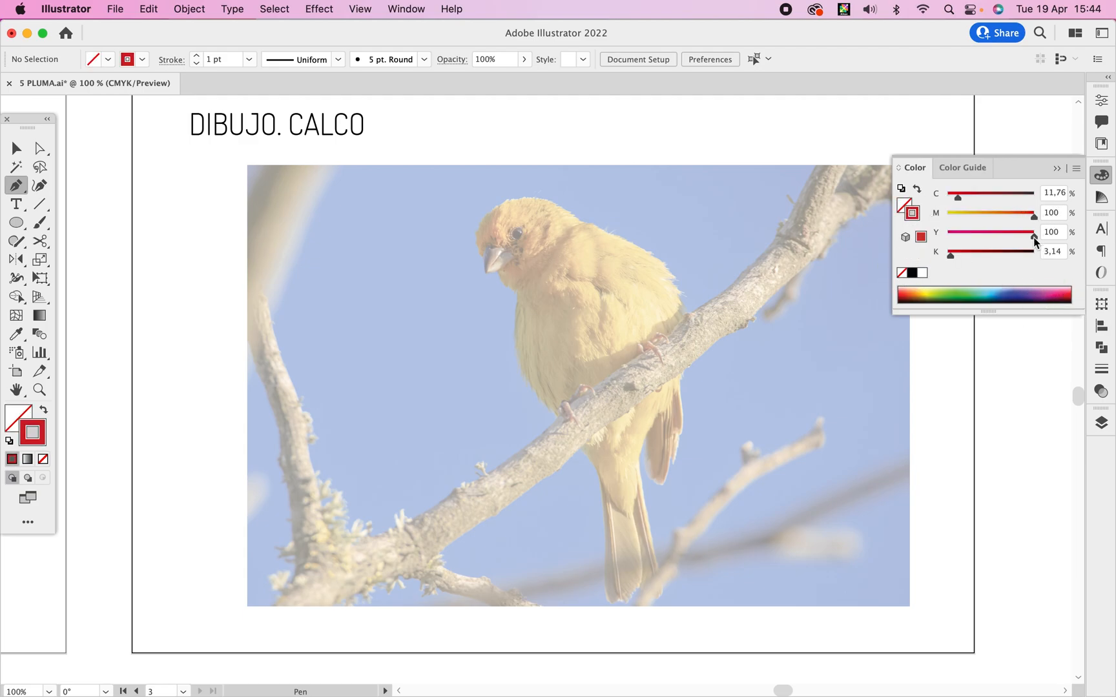
left_click_drag(957, 195, 941, 208)
left_click_drag(919, 253, 916, 252)
Trace the bird's body outline from the top of the head around the face, throat and belly to the pointed tail base.
left_click(595, 270, "super")
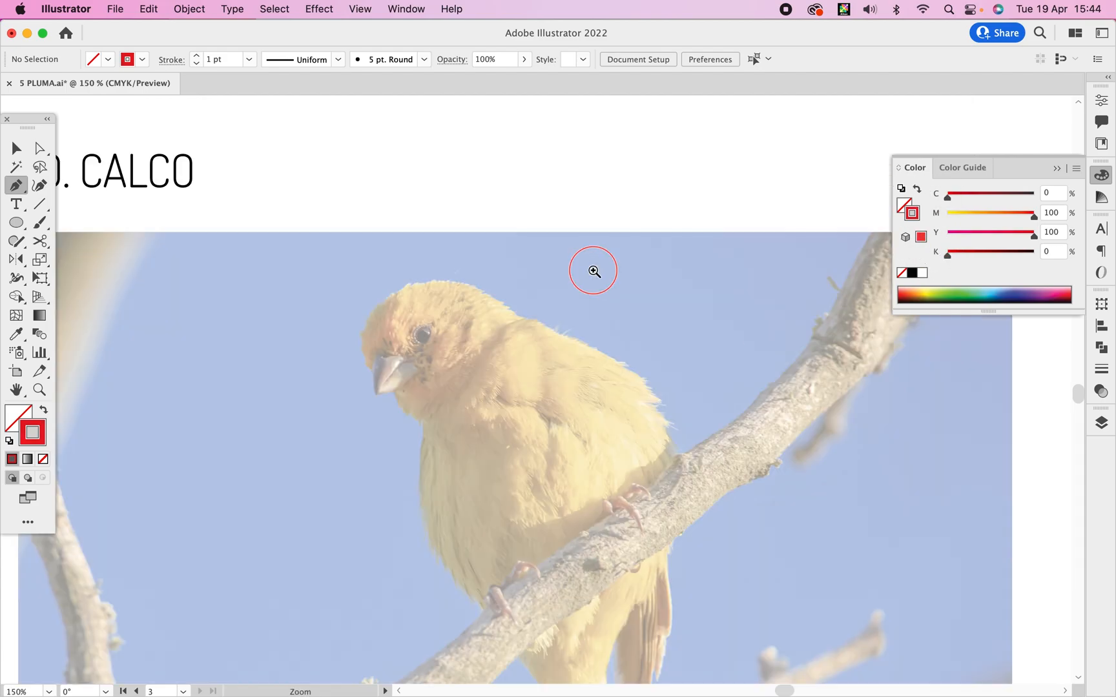
left_click(593, 270, "super")
left_click_drag(400, 445, 613, 247)
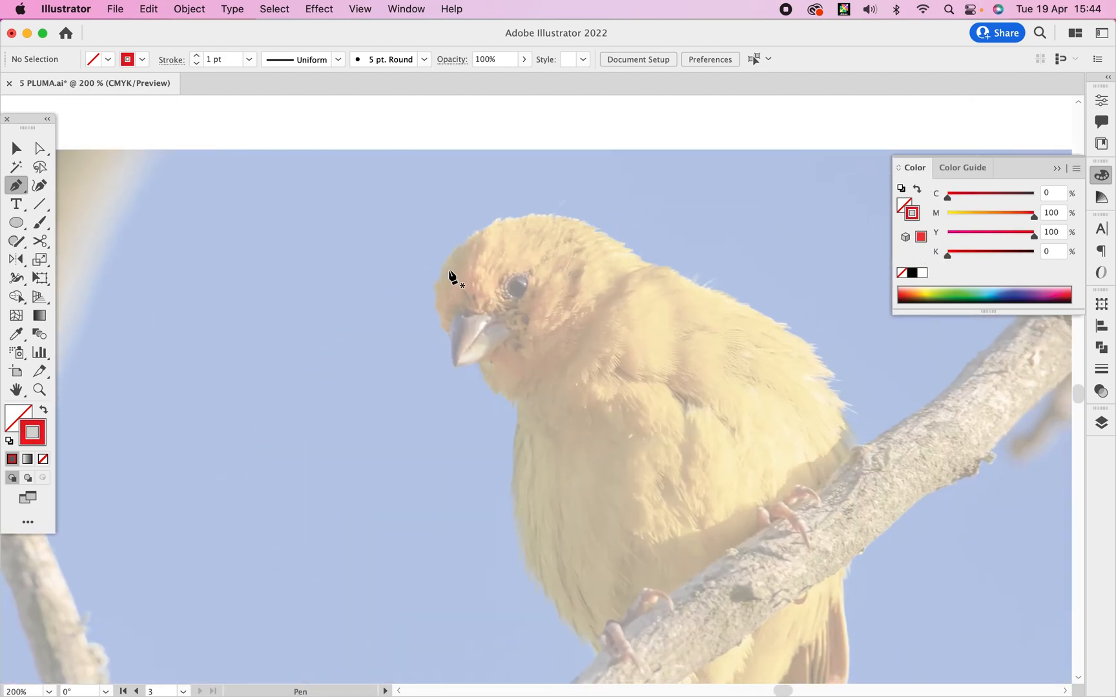
left_click_drag(499, 218, 497, 216)
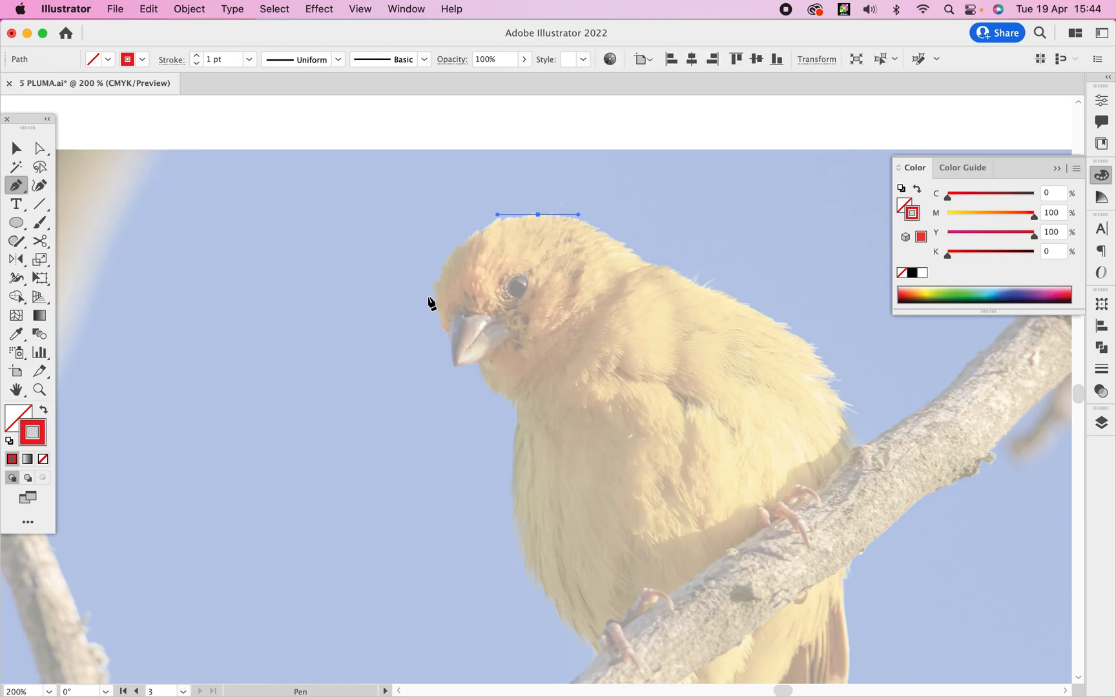
left_click_drag(437, 286, 365, 264)
left_click(519, 403)
left_click_drag(384, 373, 398, 279)
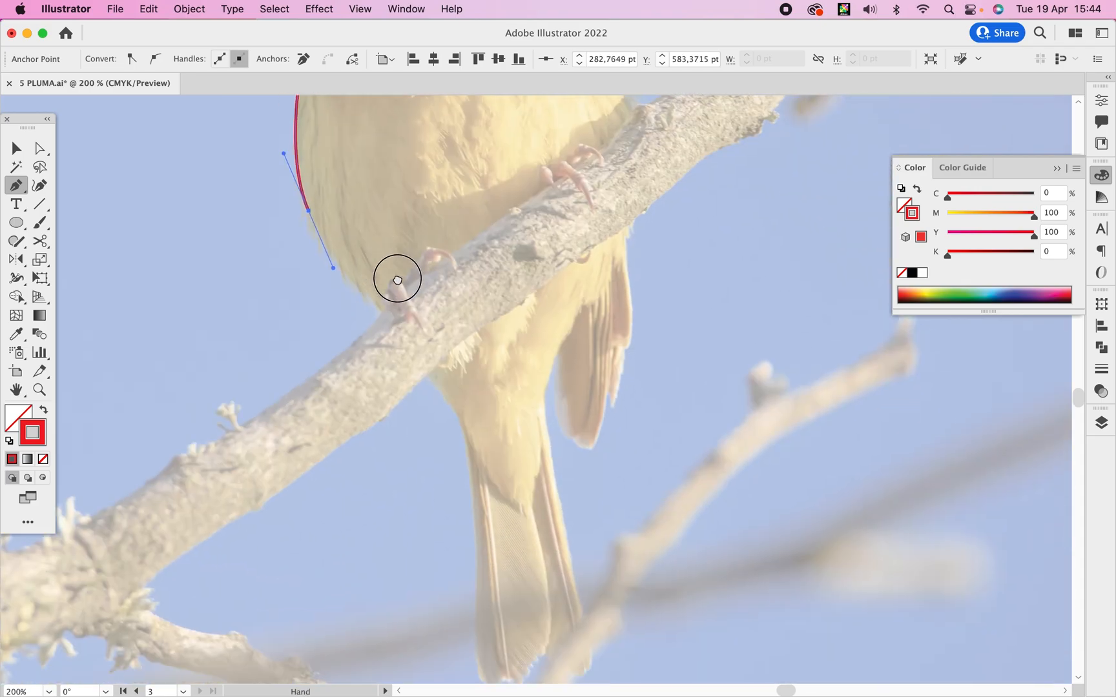
left_click_drag(438, 386, 463, 426)
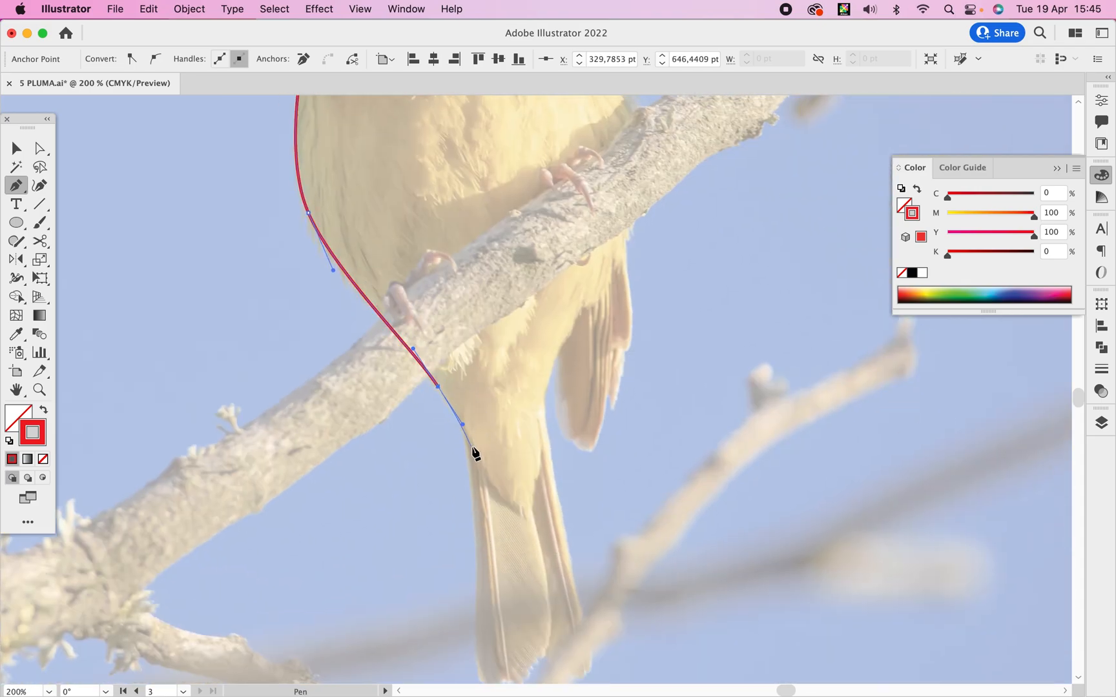
left_click_drag(483, 471, 531, 518)
left_click(524, 512)
Continue the body outline from the tail base up the bird's back, close it at the head's top, and deselect it.
left_click_drag(545, 401, 548, 355)
left_click_drag(595, 295, 553, 547)
left_click_drag(544, 320, 495, 191)
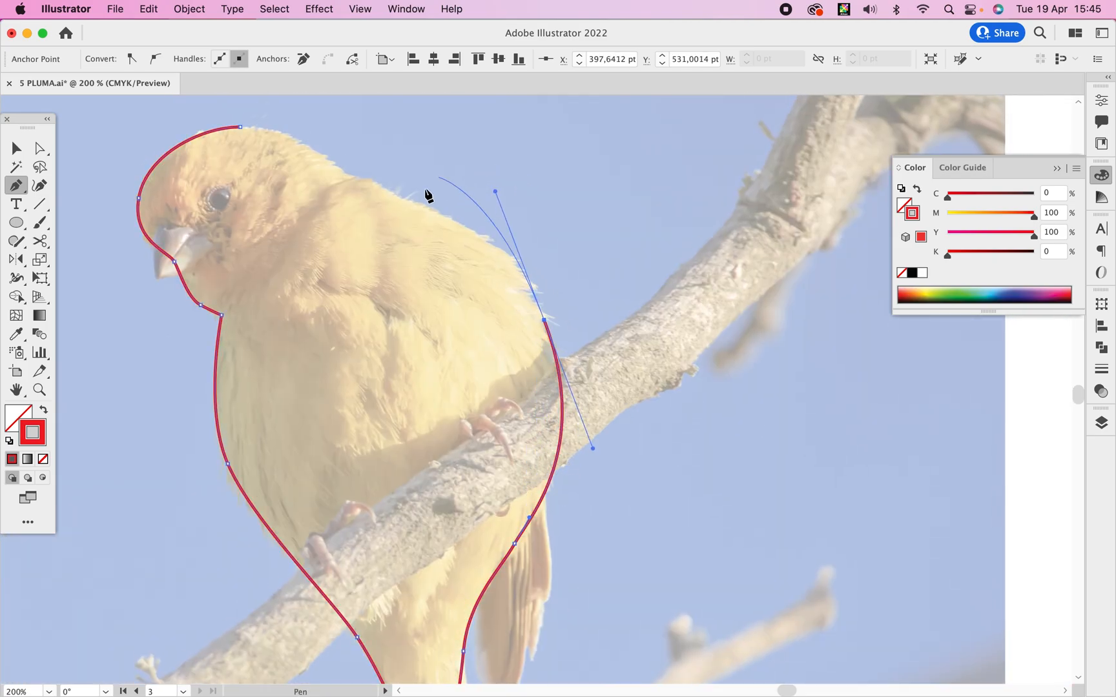
left_click_drag(456, 244, 572, 359)
left_click_drag(469, 294, 436, 272)
left_click_drag(358, 241, 326, 249)
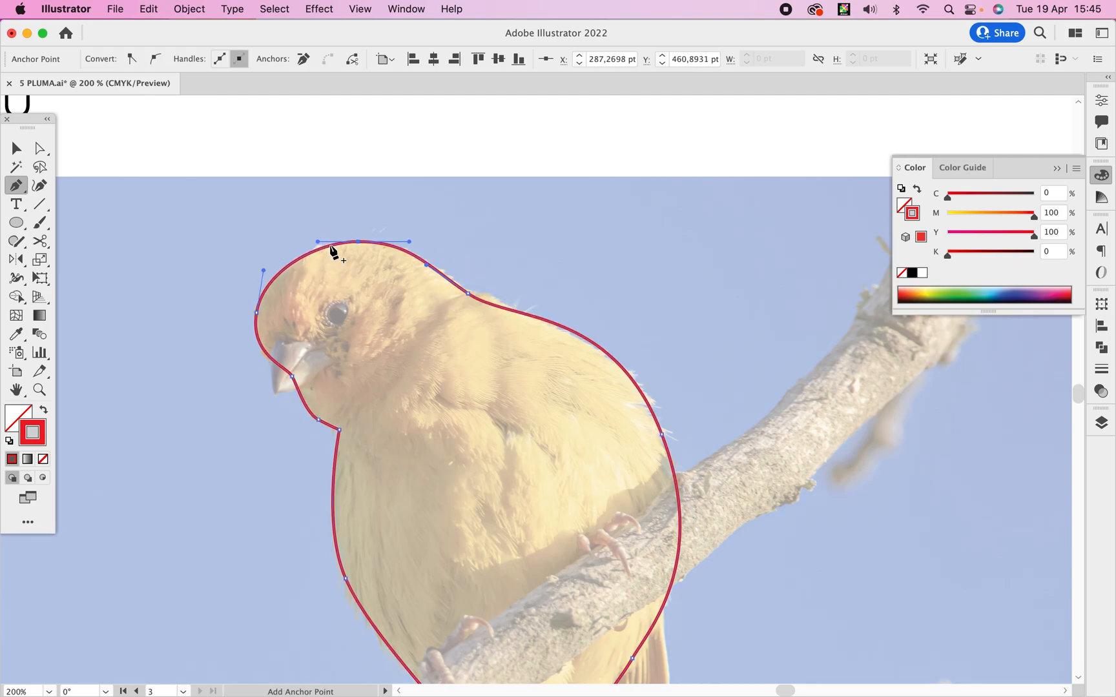
key("v")
left_click(648, 171)
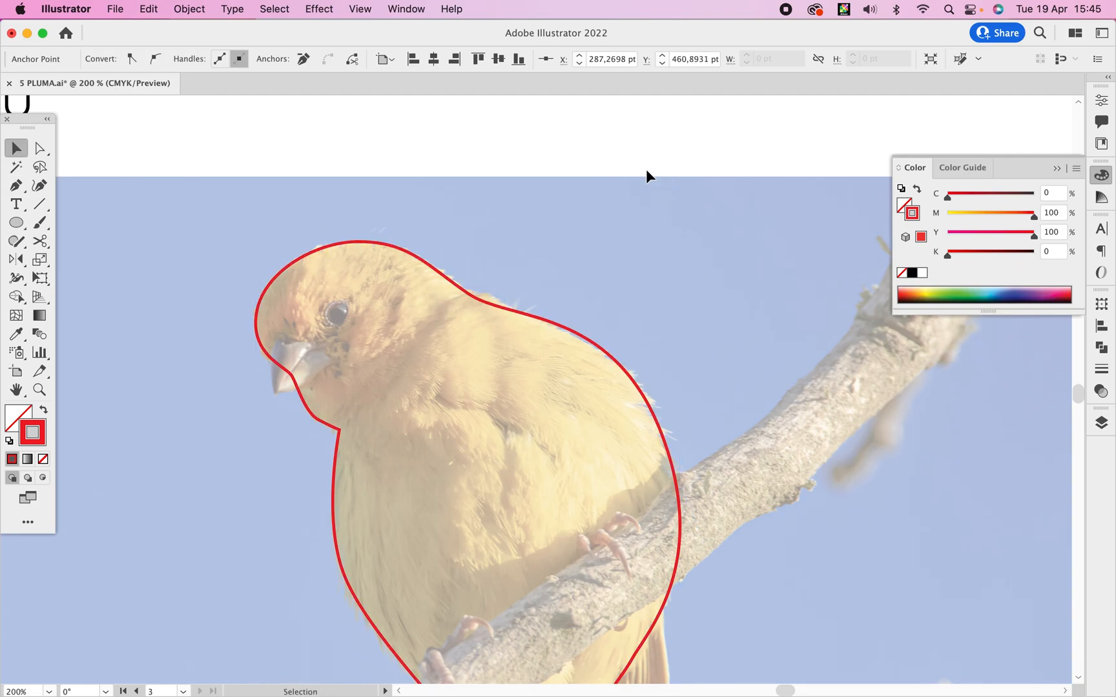
Trace the left tail feather as a closed shape with a notched lower tip, overlapping the body's pointed end, and deselect it.
scroll(569, 213, "down", 5)
left_click(560, 295, "alt+super")
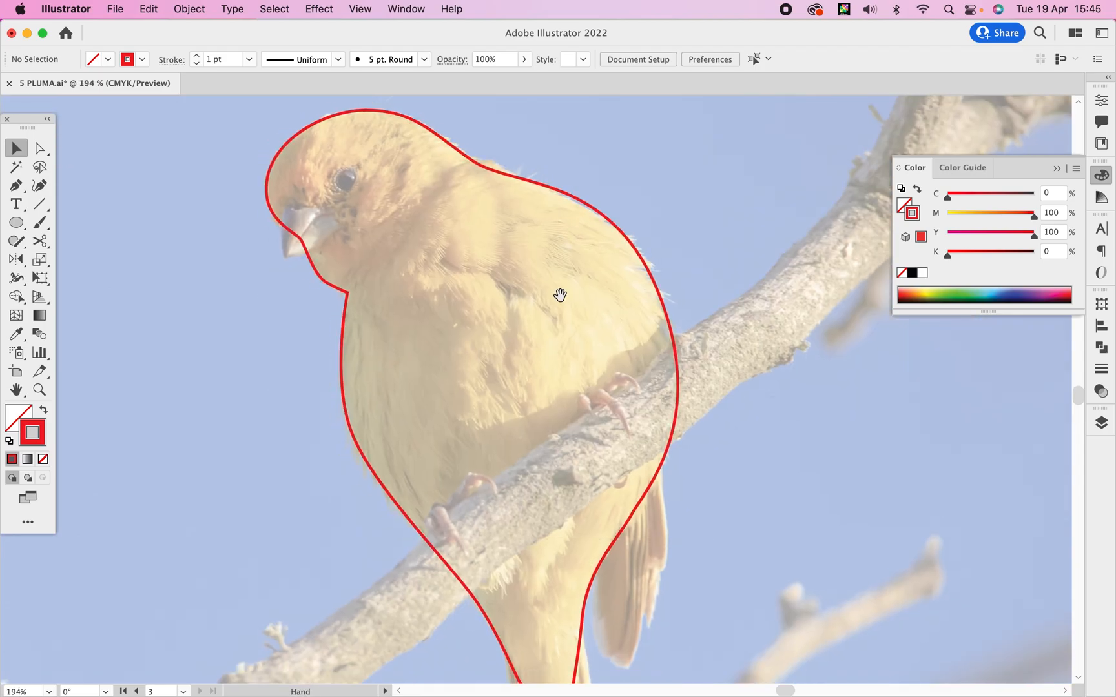
left_click_drag(560, 296, 497, 213)
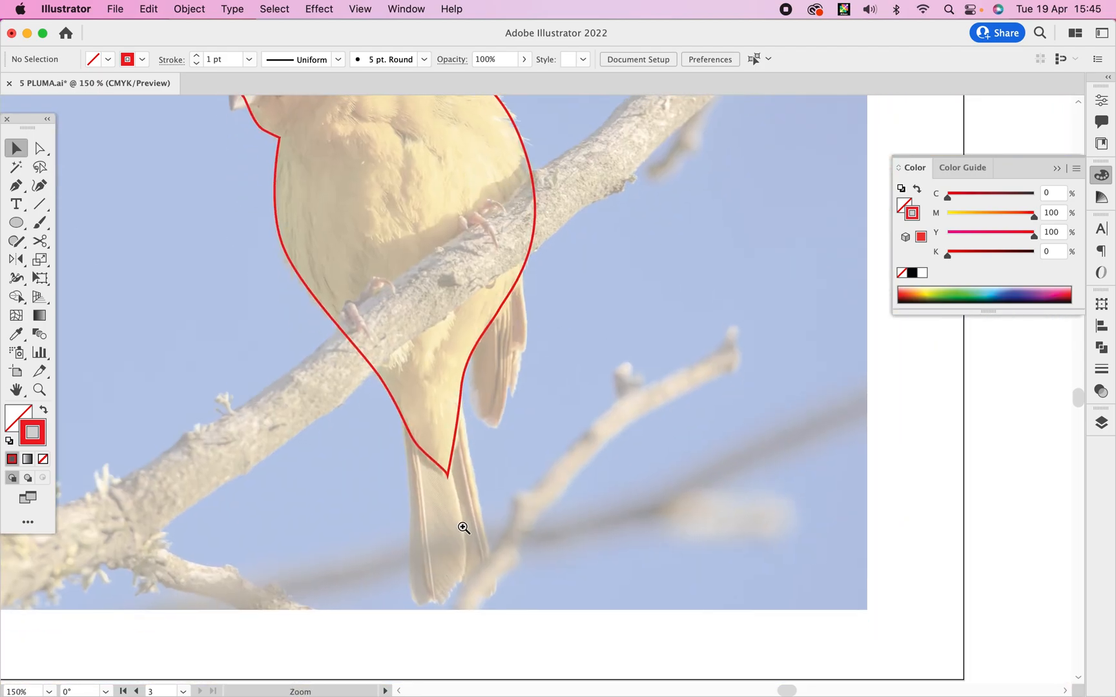
key("super+equal")
key("p")
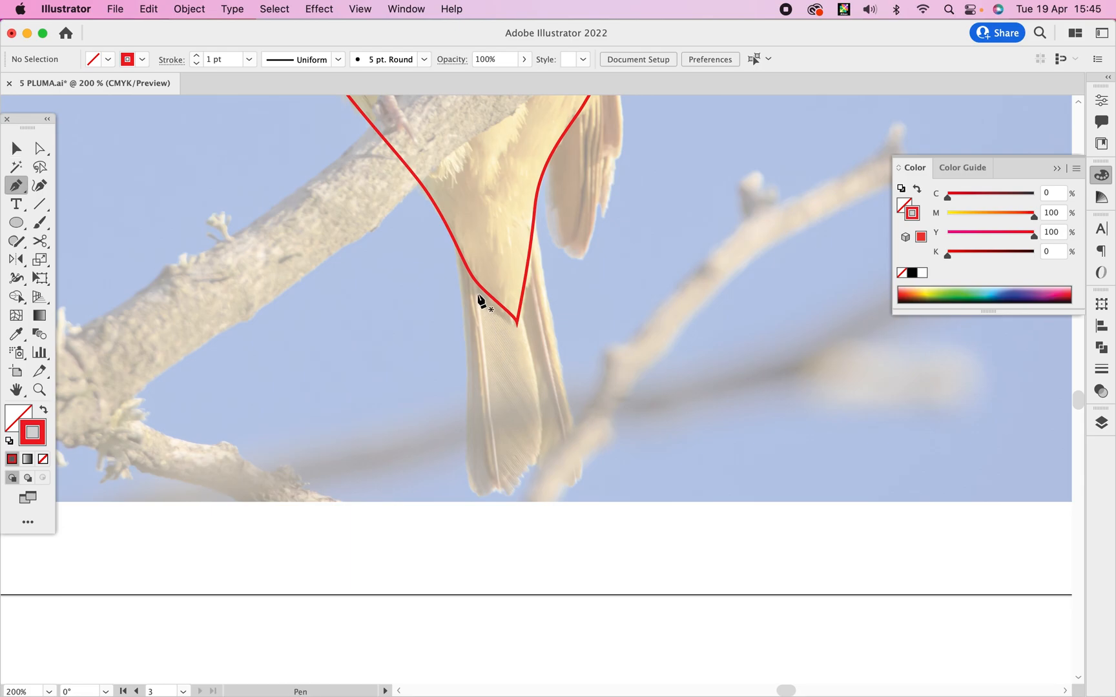
left_click(457, 239)
left_click_drag(463, 318, 466, 345)
left_click_drag(465, 445, 535, 464)
left_click(496, 485)
left_click_drag(542, 410, 538, 377)
left_click(516, 295)
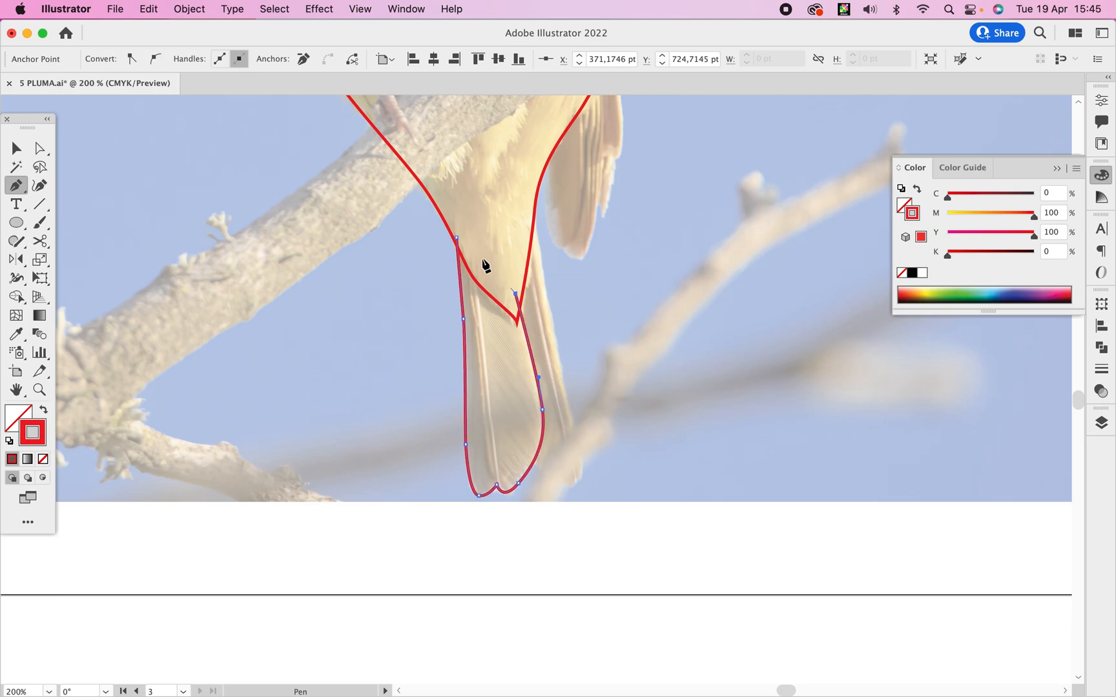
left_click(457, 238)
key("v")
left_click(592, 278)
Trace the right tail feather as a narrow closed shape overlapping the left feather and the body, then deselect it.
left_click(528, 212)
left_click_drag(511, 303, 576, 424)
left_click(530, 457)
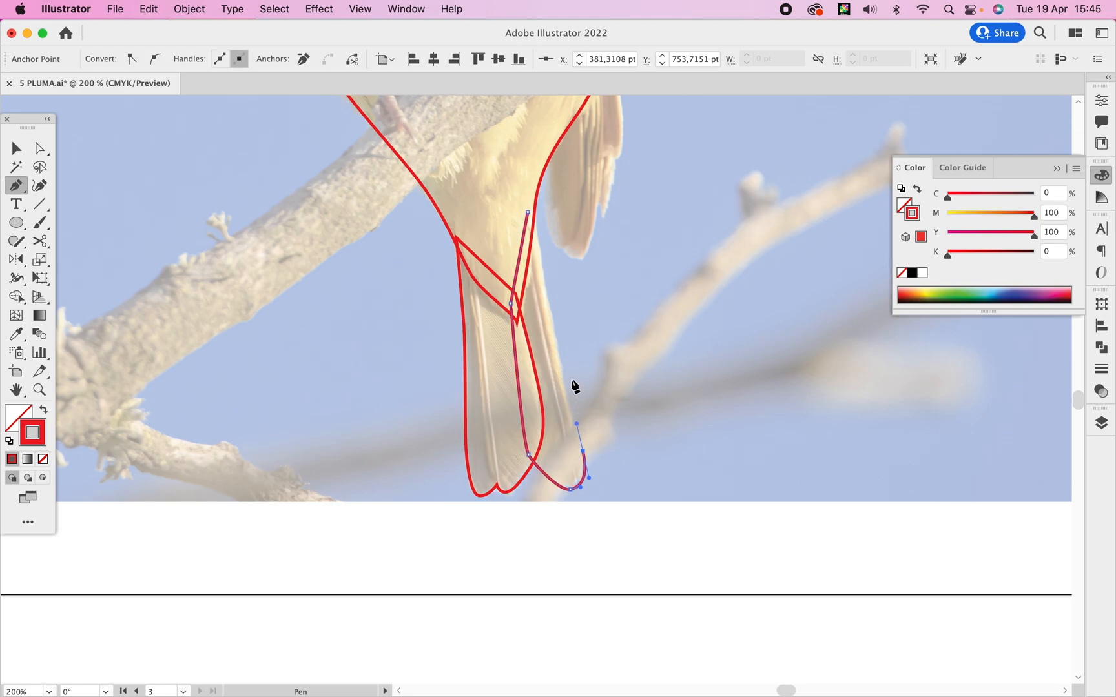
left_click(528, 213)
left_click_drag(595, 189, 514, 409)
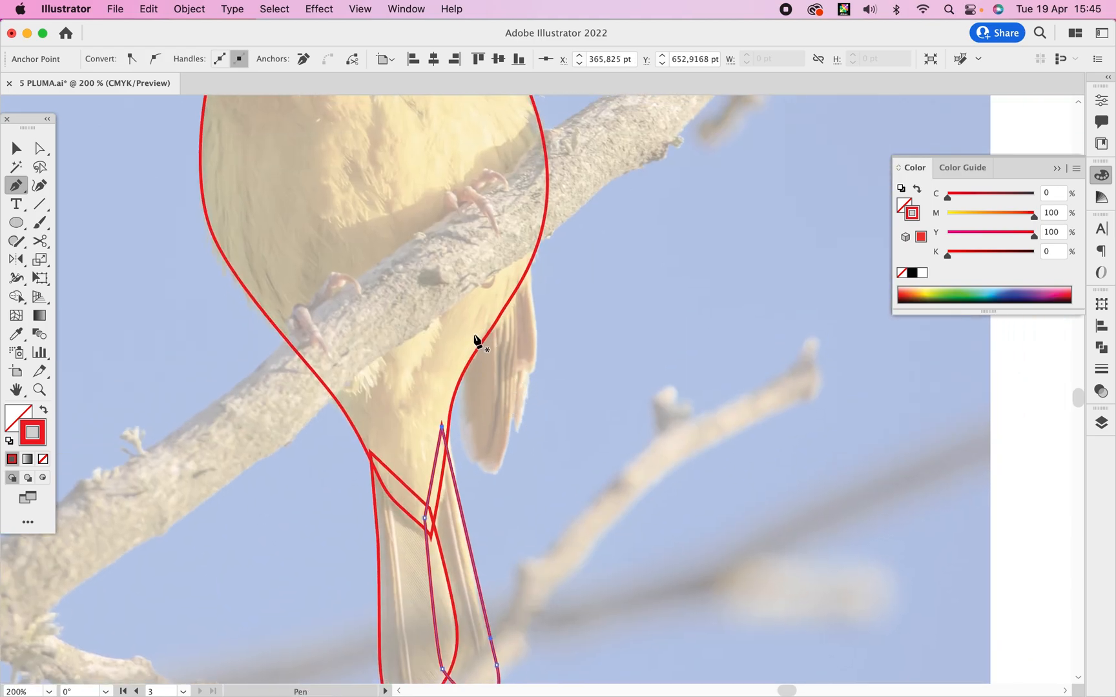
key("super+shift+a")
Trace the wing tip hanging below the branch as a closed shape overlapping the body's right edge.
left_click_drag(467, 404, 510, 417)
left_click(523, 376)
left_click_drag(537, 341, 530, 266)
left_click(527, 263)
left_click(462, 351)
Draw a circle over the bird's eye with the Ellipse tool.
key("space")
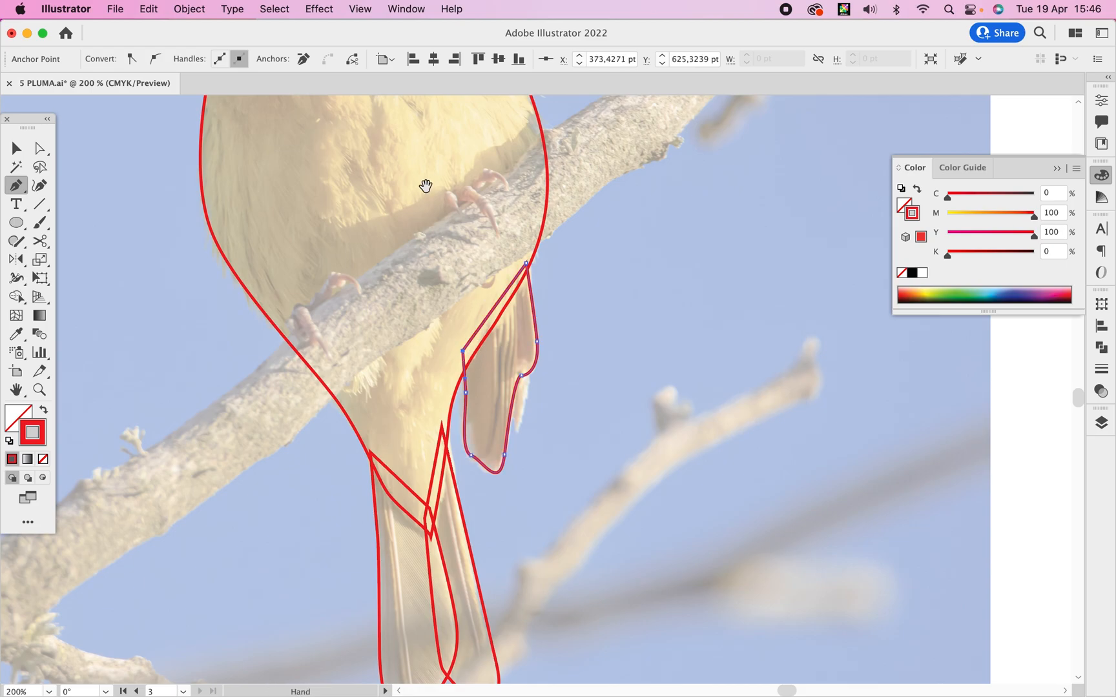
left_click_drag(425, 183, 570, 488)
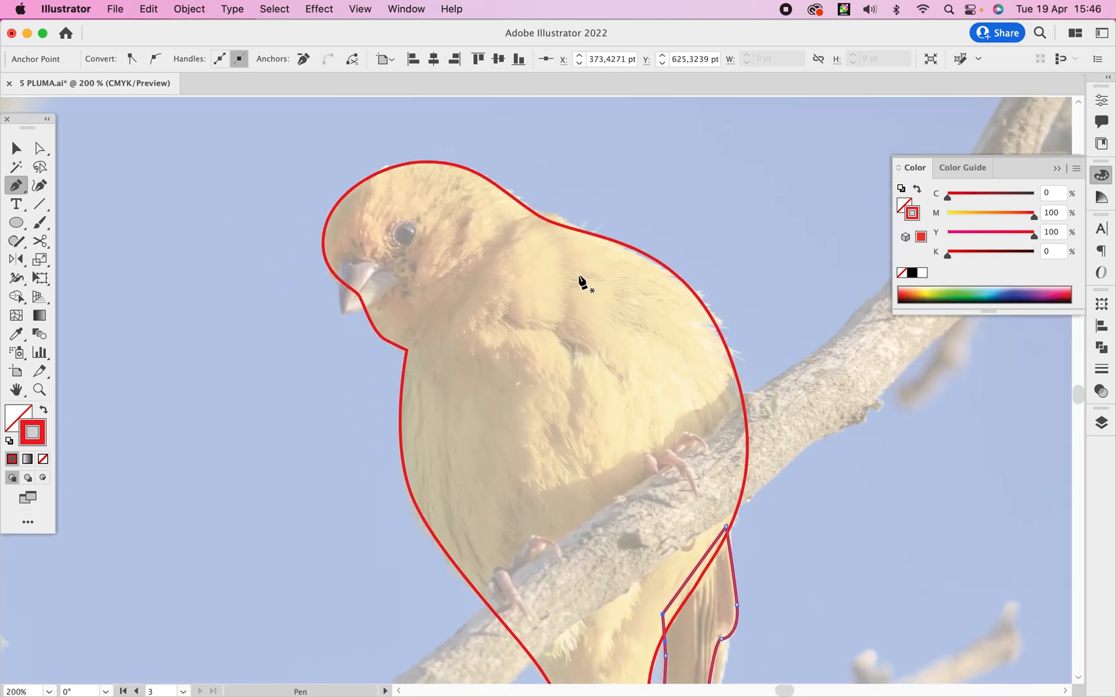
key("l")
left_click_drag(419, 223, 392, 246)
Trace the beak as a closed curved shape overlapping the face outline, with a corner at its tip, and deselect it.
key("p")
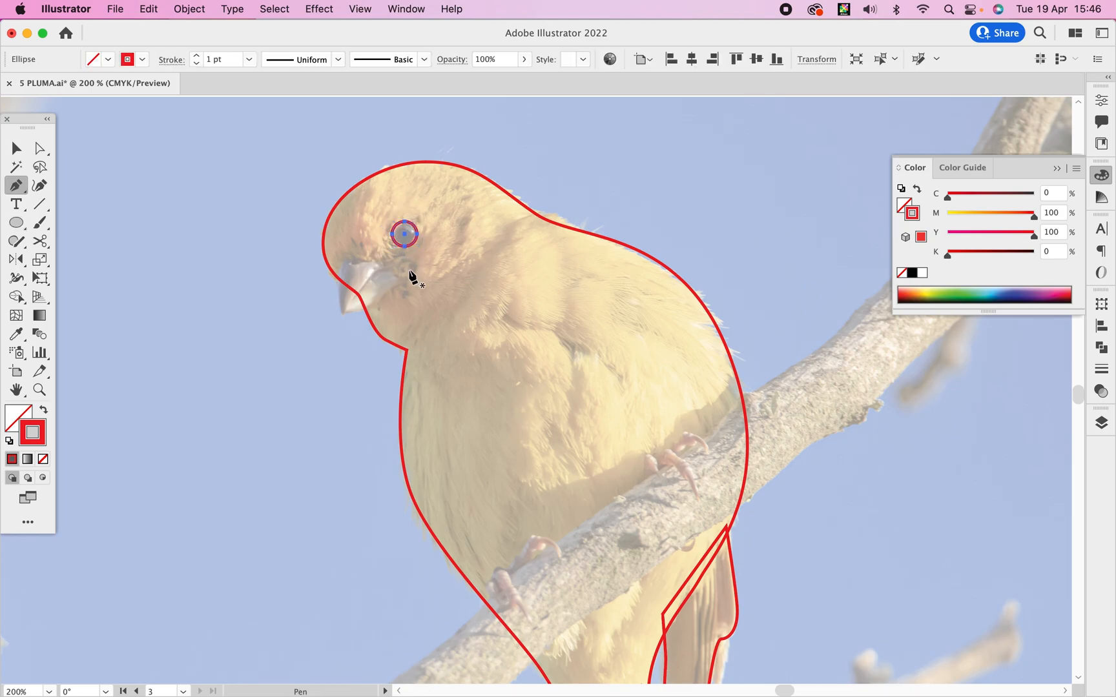
left_click(418, 319, "super")
left_click(420, 320, "super")
left_click_drag(488, 319, 364, 207)
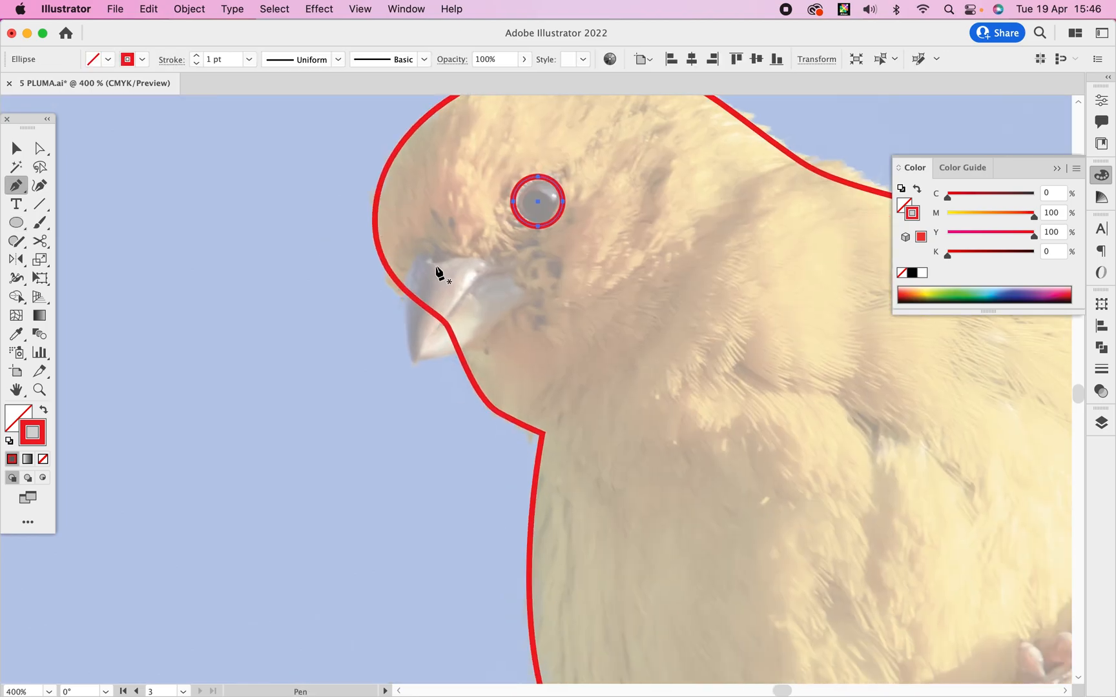
left_click(414, 256)
left_click_drag(414, 360, 434, 396)
left_click(416, 360)
left_click_drag(476, 342, 501, 319)
left_click(532, 302)
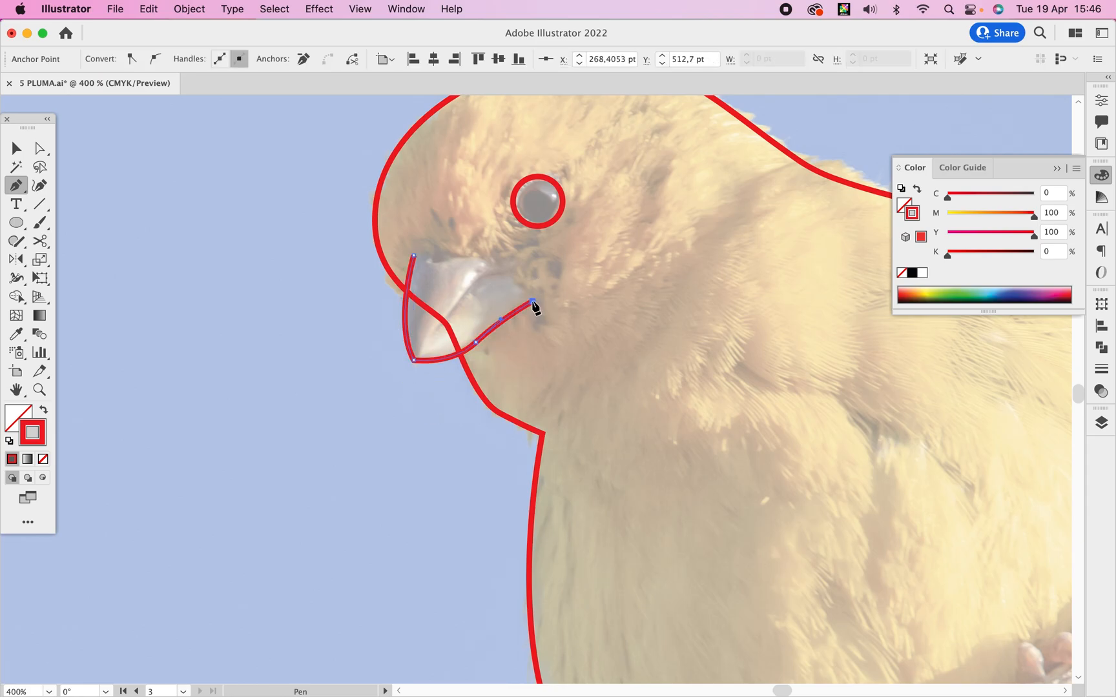
left_click_drag(497, 260, 424, 263)
left_click(414, 258)
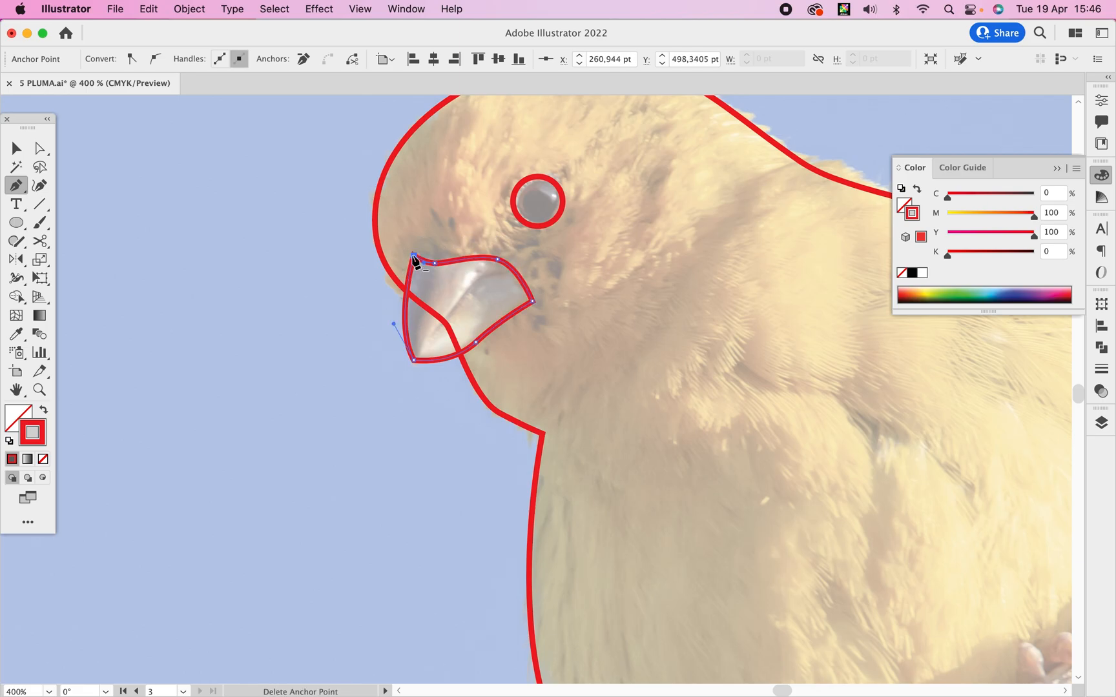
key("v")
left_click(410, 419)
Trace the thin curved line between the upper and lower beak as a narrow closed shape.
left_click(501, 272)
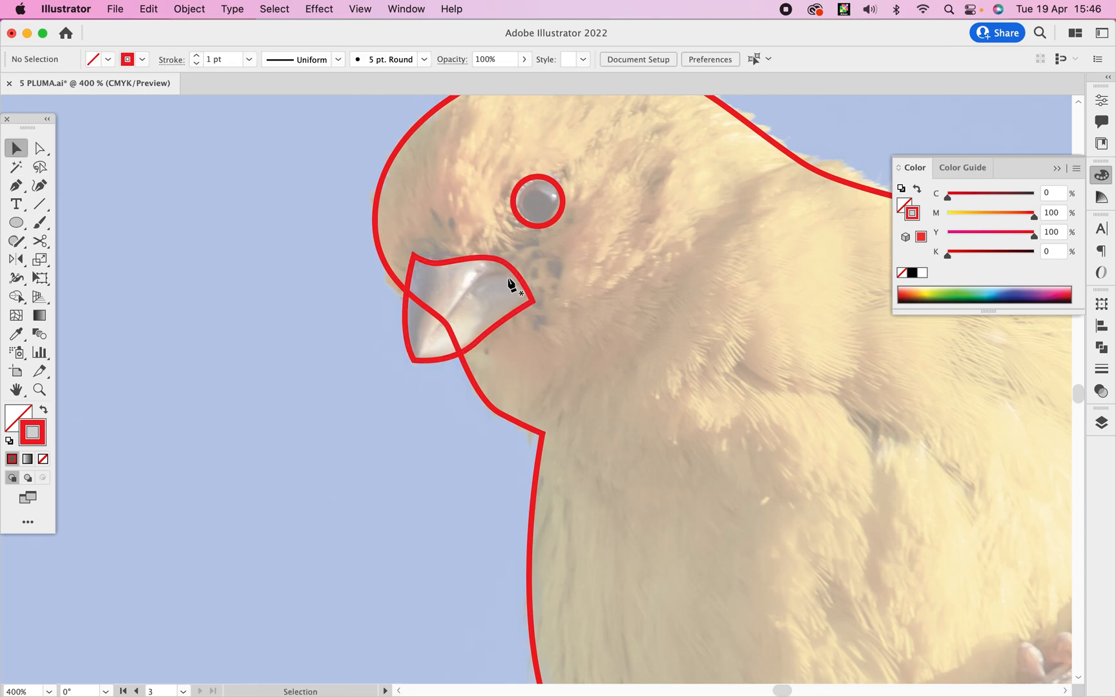
key("p")
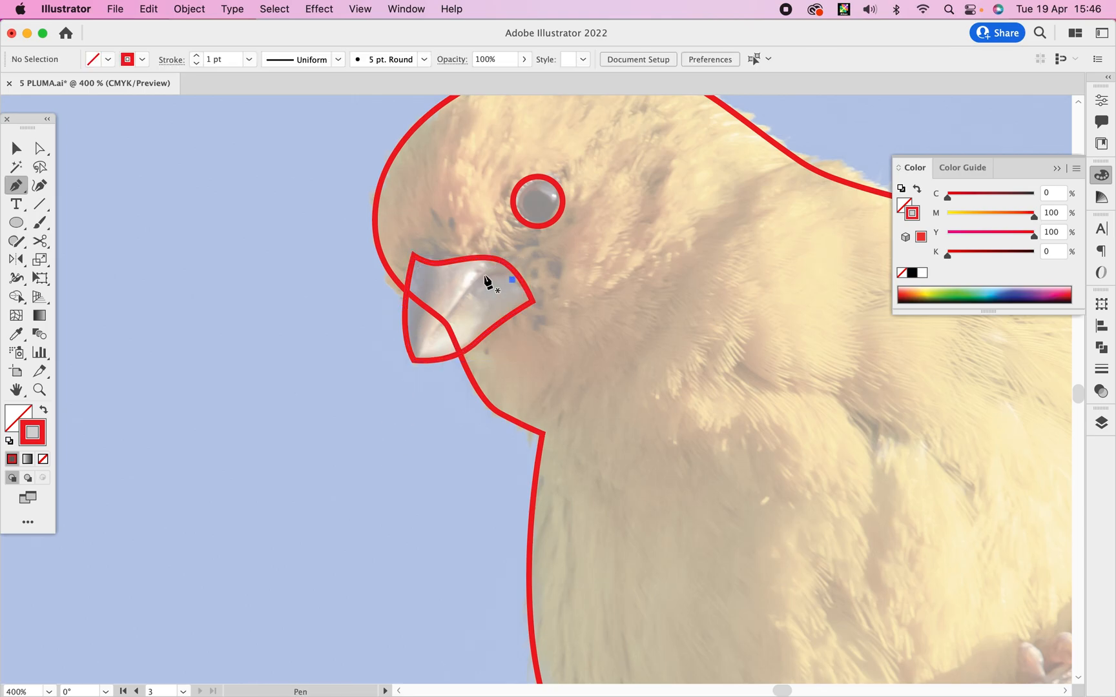
left_click_drag(466, 287, 539, 290)
key("v")
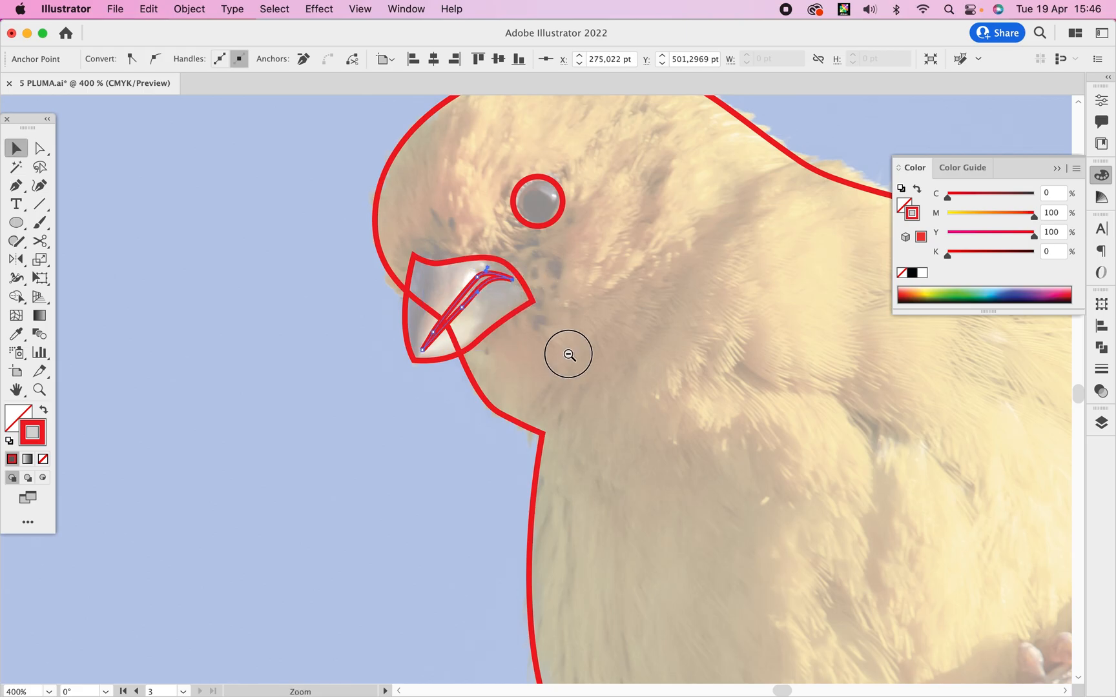
Trace the lower toe and claw of the bird's left-hand foot on the branch as a closed shape.
left_click(569, 355, "alt+super")
left_click(570, 357, "alt+super")
left_click(570, 355, "super")
left_click(569, 355, "super")
left_click_drag(571, 357, 398, 175)
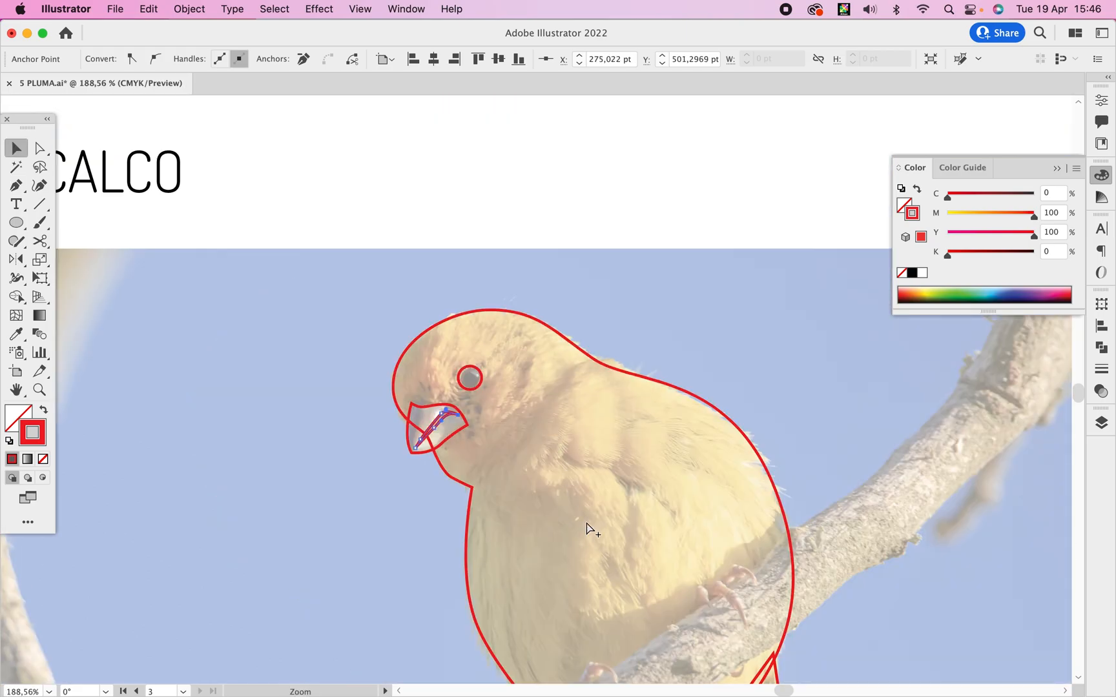
left_click_drag(623, 537, 396, 233)
left_click(438, 438, "super")
left_click_drag(438, 438, 672, 455)
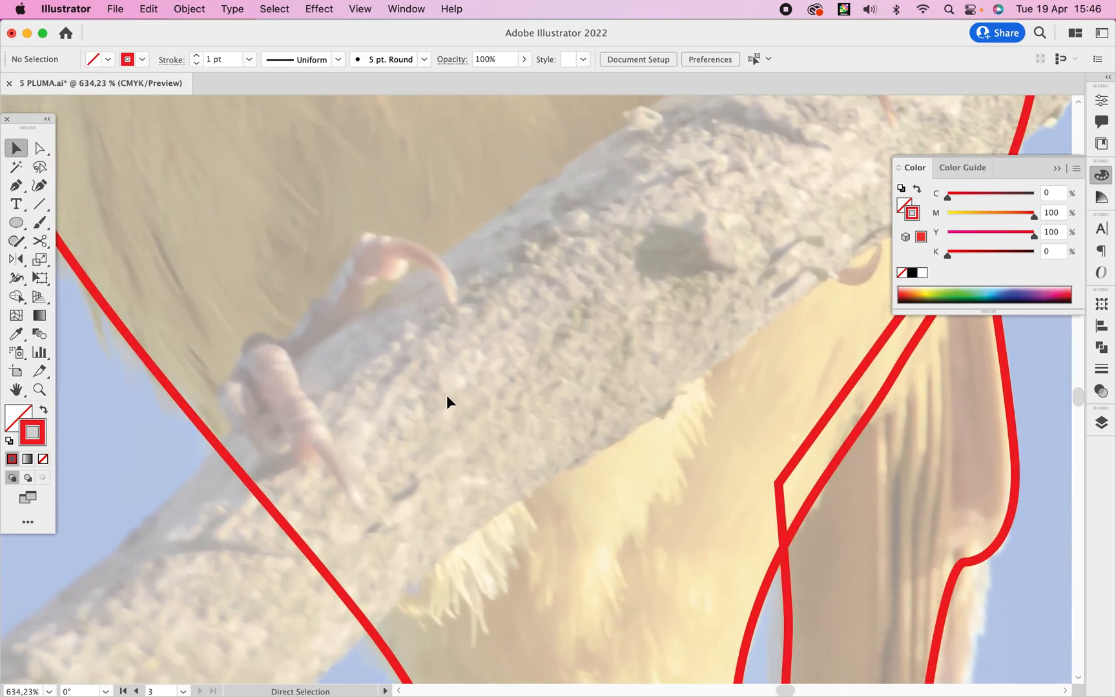
key("p")
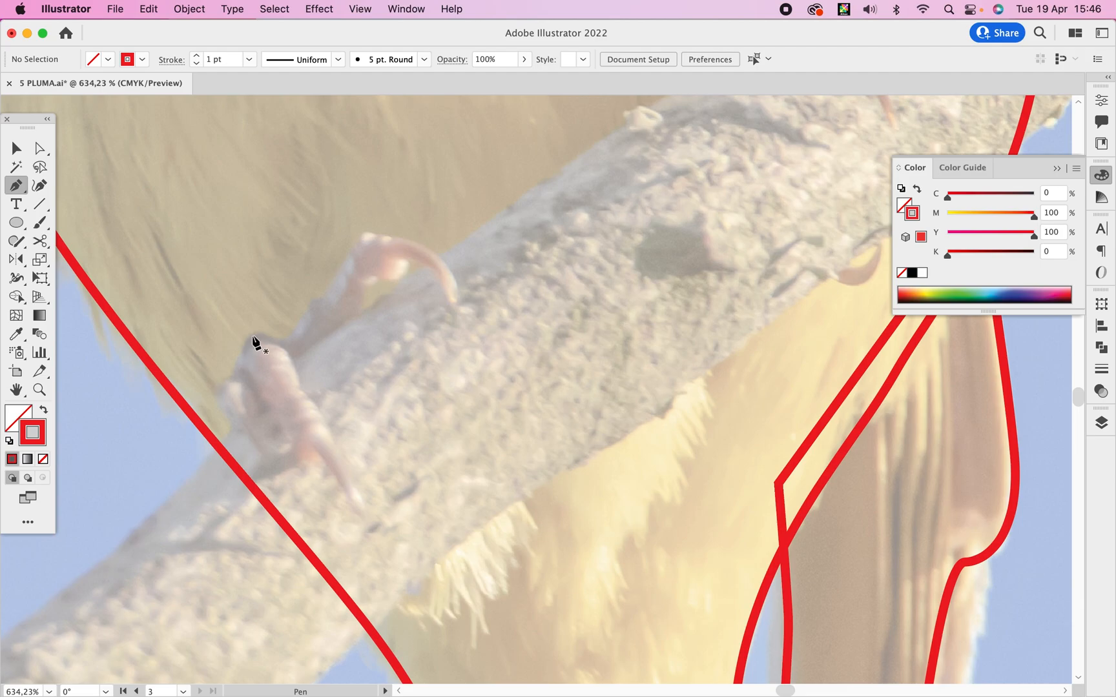
left_click_drag(262, 383, 346, 465)
left_click_drag(305, 392, 296, 369)
left_click_drag(250, 337, 215, 360)
Trace the upper toe of the same foot with its curved claw, and lower its base anchor point slightly toward the other toe.
left_click(300, 341)
left_click_drag(365, 230, 444, 286)
left_click(405, 258)
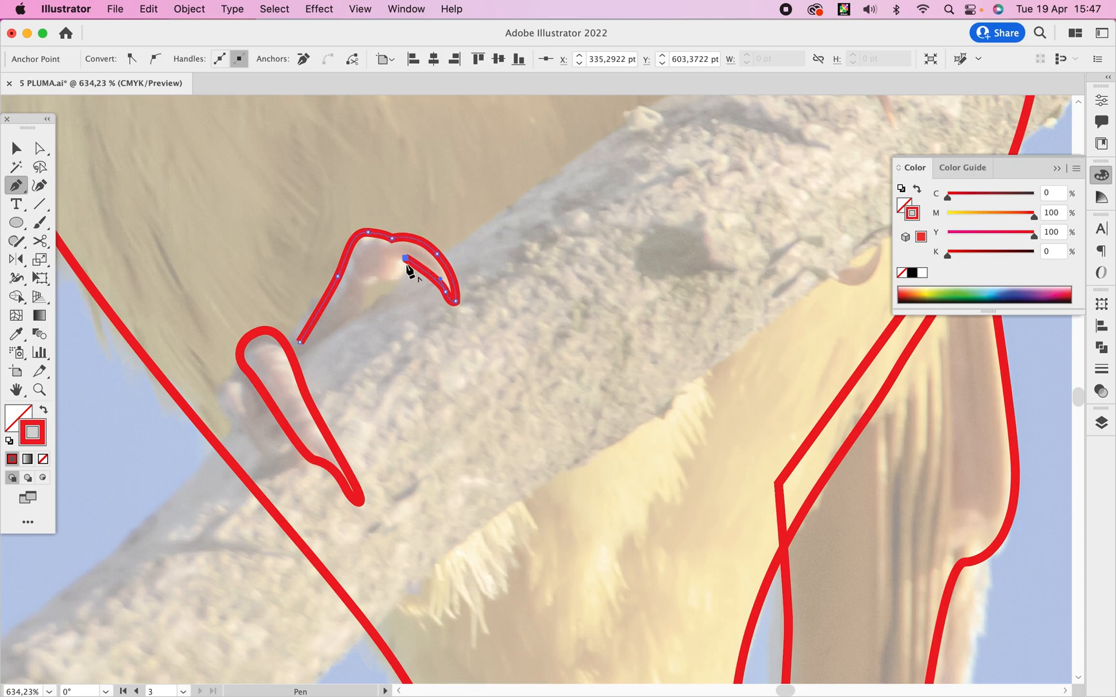
left_click_drag(375, 281, 360, 310)
left_click(360, 309)
left_click(302, 342)
key("a")
left_click_drag(302, 343, 300, 358)
left_click(150, 474)
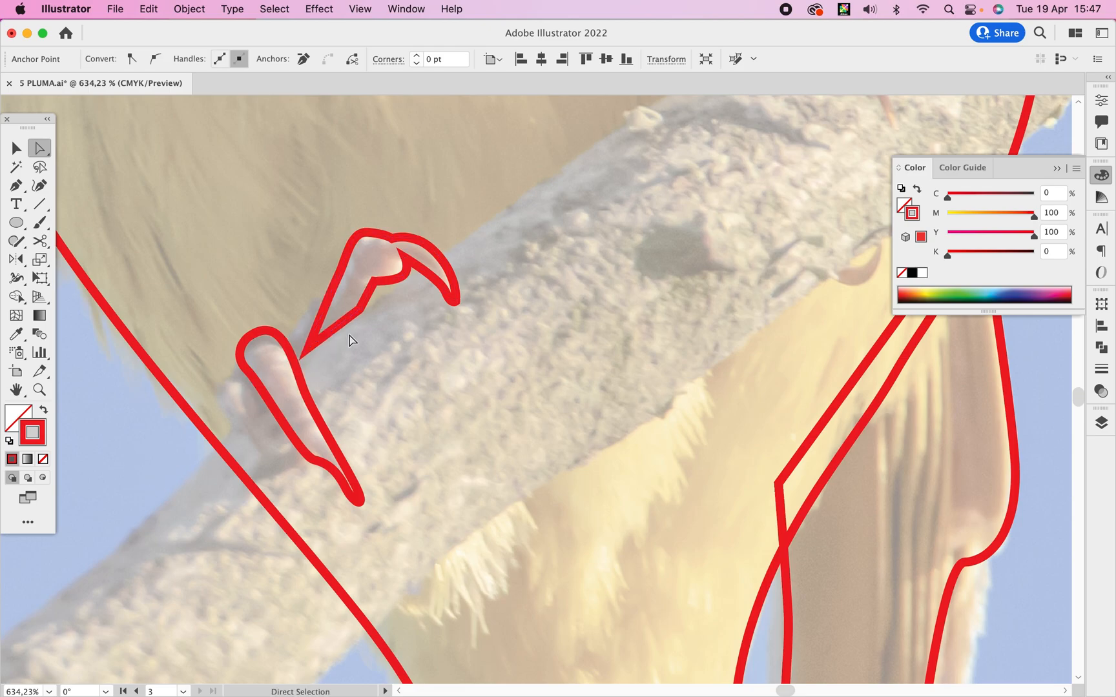
Trace the bird's right-hand foot on the branch, with its three toes and pointed claws, as one closed shape.
left_click_drag(710, 193, 343, 452)
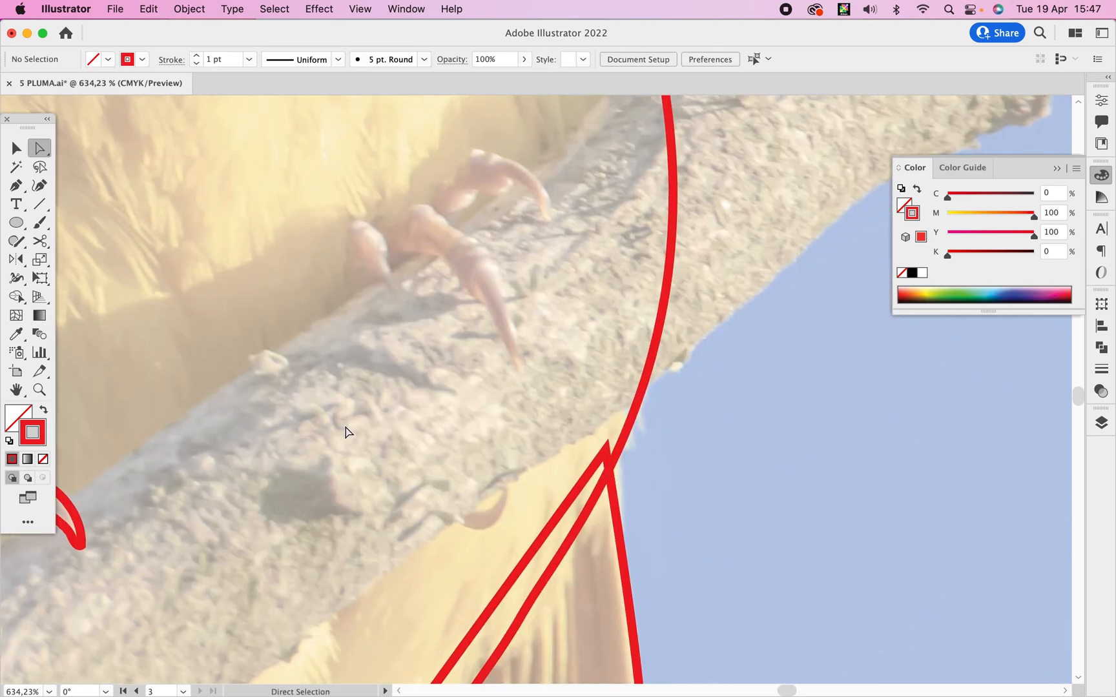
key("p")
left_click_drag(355, 222, 467, 290)
left_click(348, 300)
left_click(482, 302)
left_click_drag(519, 375, 527, 376)
left_click_drag(501, 286, 431, 205)
left_click(515, 180)
left_click_drag(417, 196, 324, 248)
Refine the right-hand foot outline by shifting the anchor point near the junction of the short toe and the middle toe.
key("a")
mouse_move(388, 198)
left_mouse_down()
mouse_move(368, 210)
mouse_move(376, 209)
left_mouse_up()
left_click(485, 261)
left_click_drag(486, 261, 582, 285)
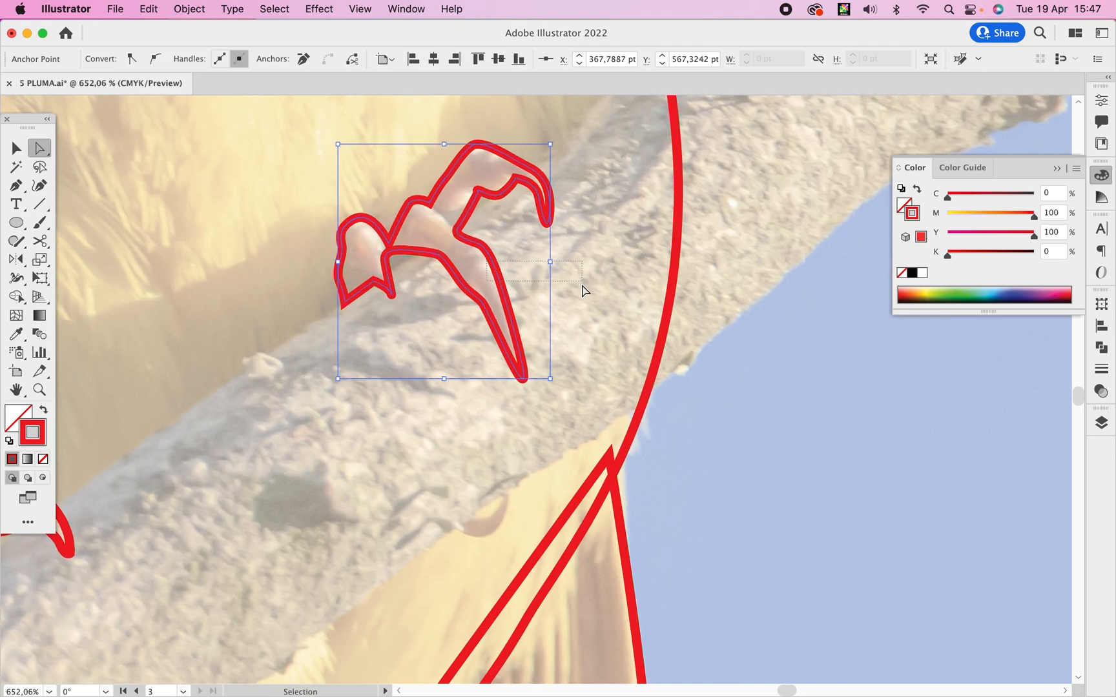
Check the claw tip of the right-hand foot's upper toe, save the document and deselect the outline.
left_click(582, 285, "alt+super")
left_click(585, 287, "alt+super")
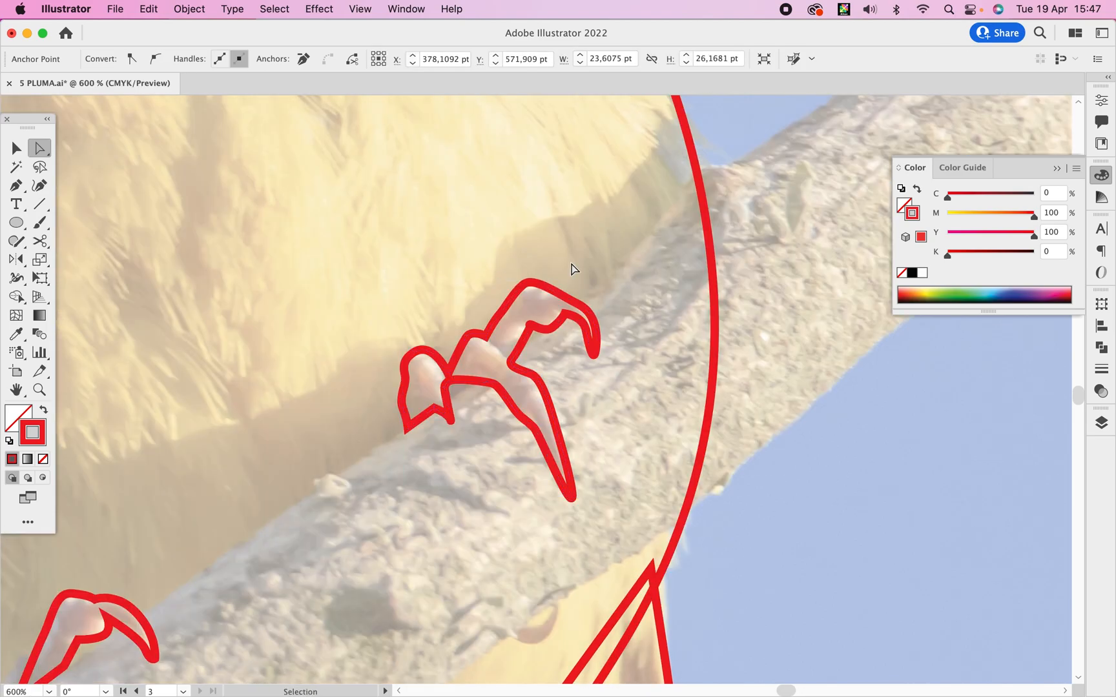
left_click(572, 268)
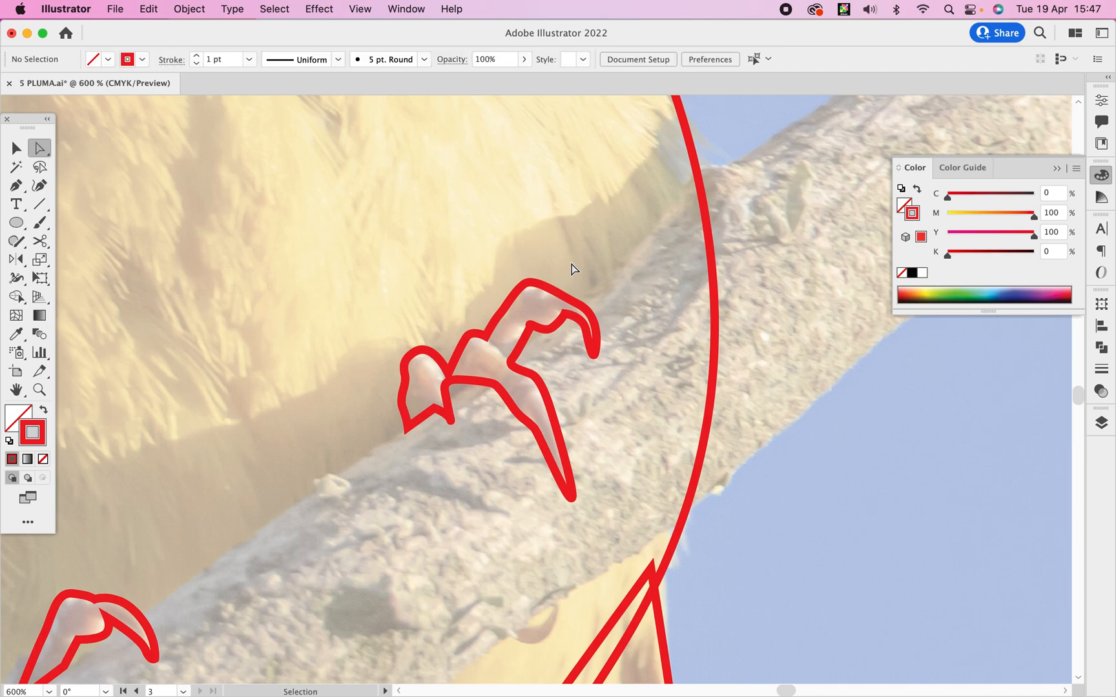
left_click_drag(597, 350, 596, 351)
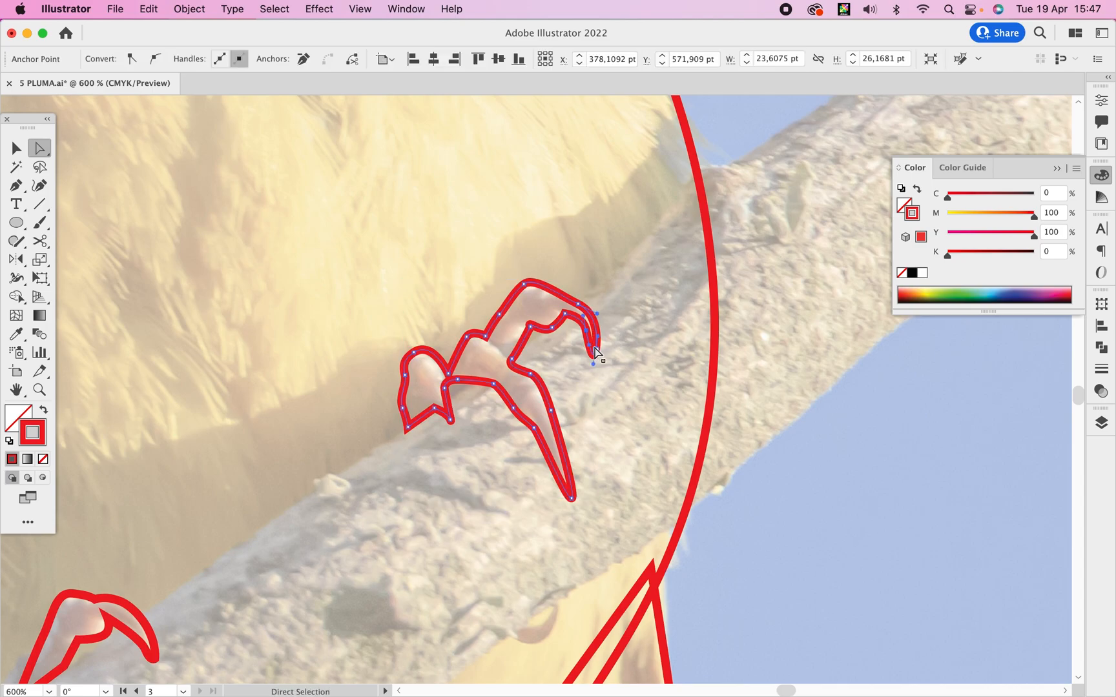
key("super+0")
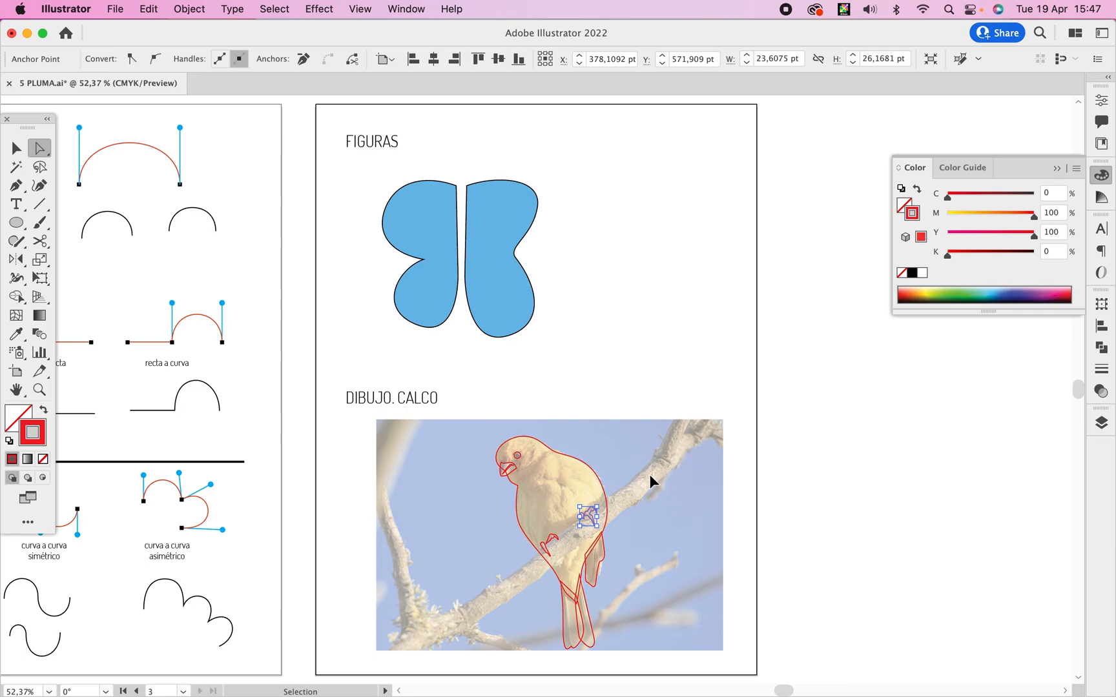
key("super+s")
left_click(705, 369)
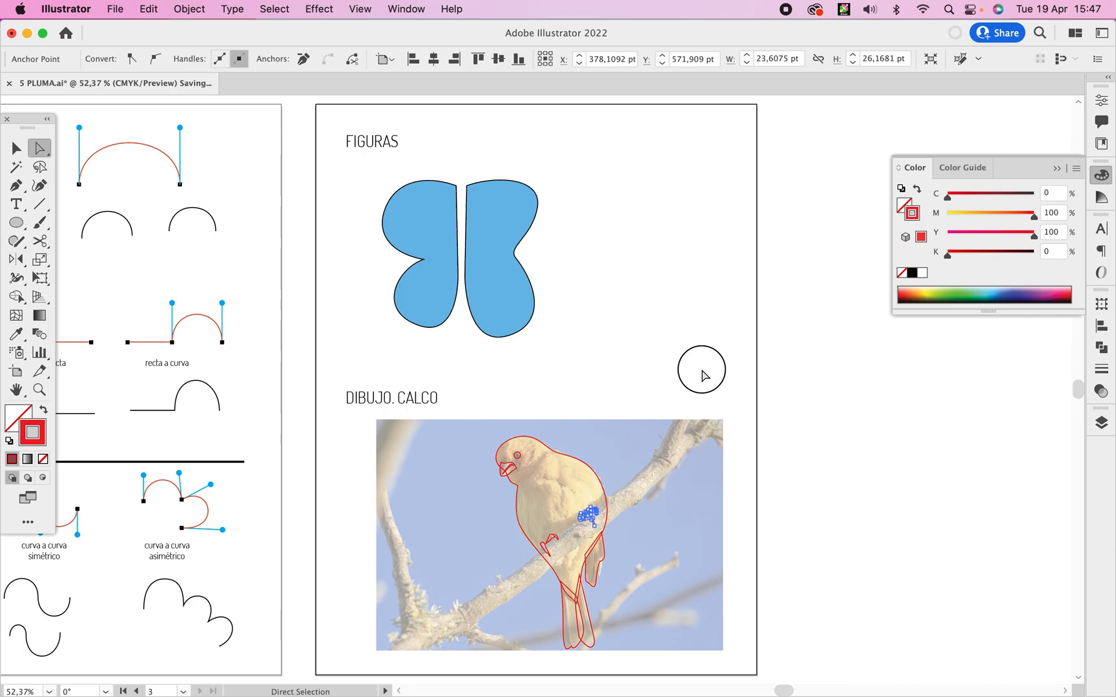
Trace the upper edge of the branch with the Pen tool, running from outside the body past both feet to beyond the bird's back.
key("z")
left_click_drag(631, 497, 763, 377)
key("space")
left_click_drag(529, 469, 664, 437)
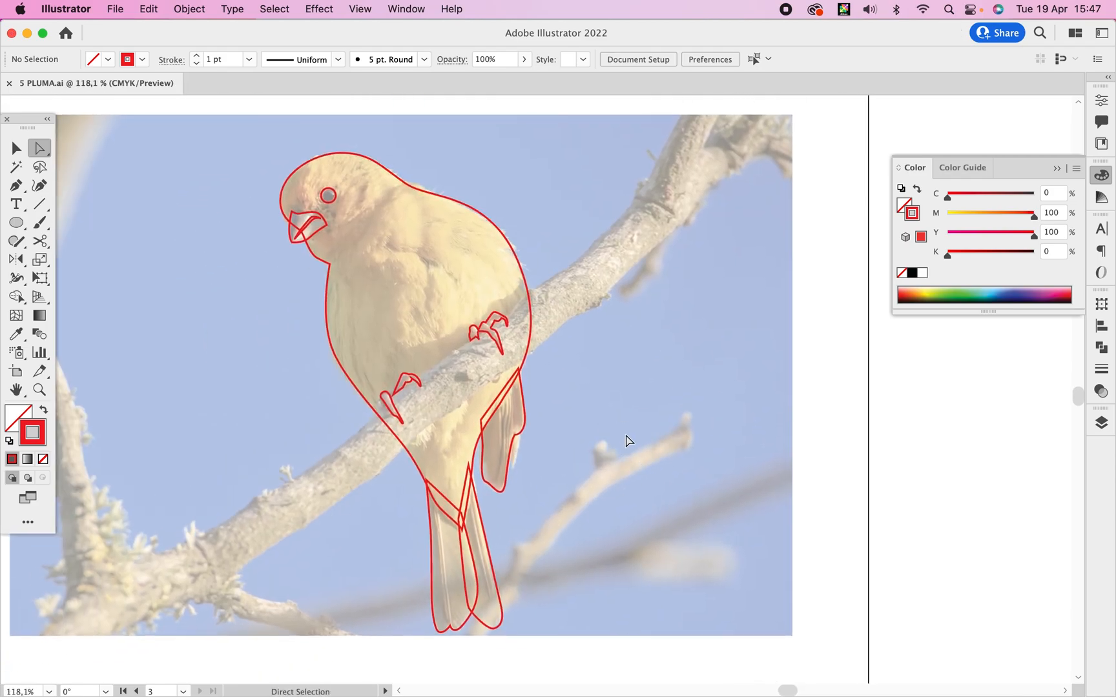
key("p")
left_click(326, 460)
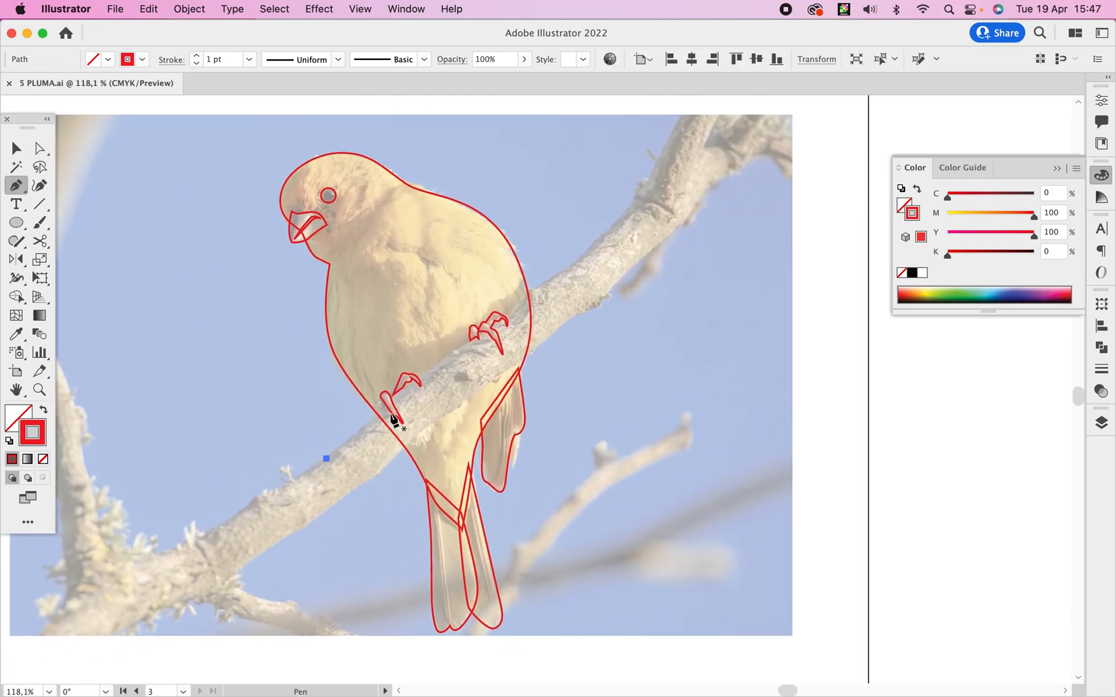
left_click_drag(384, 410, 402, 391)
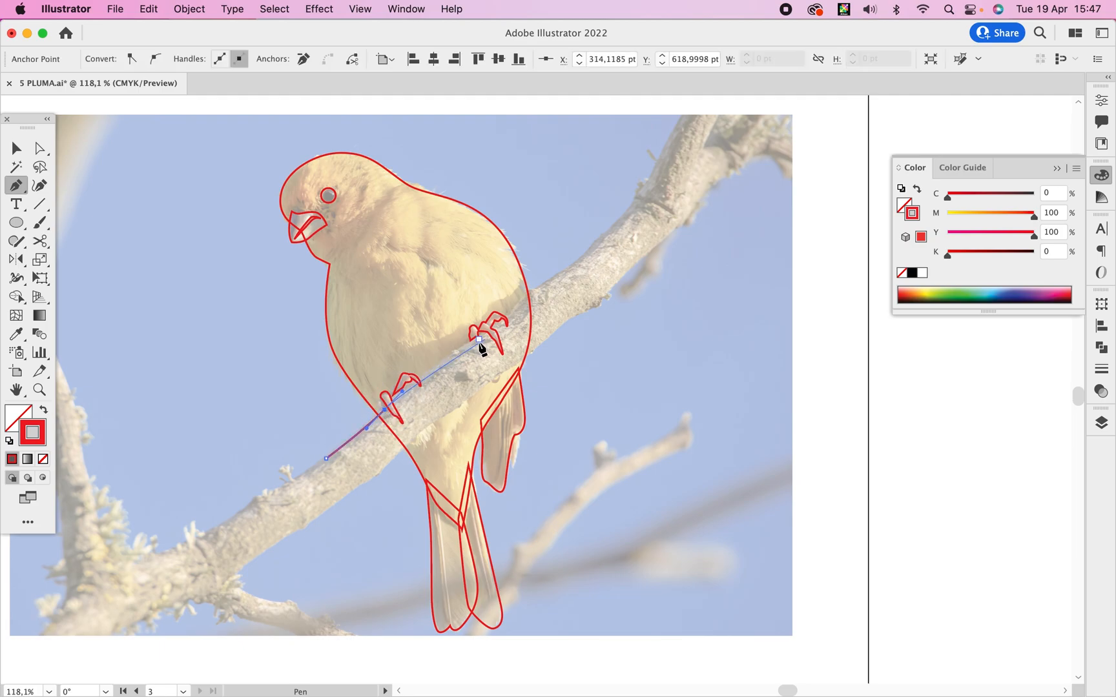
left_click_drag(462, 347, 481, 340)
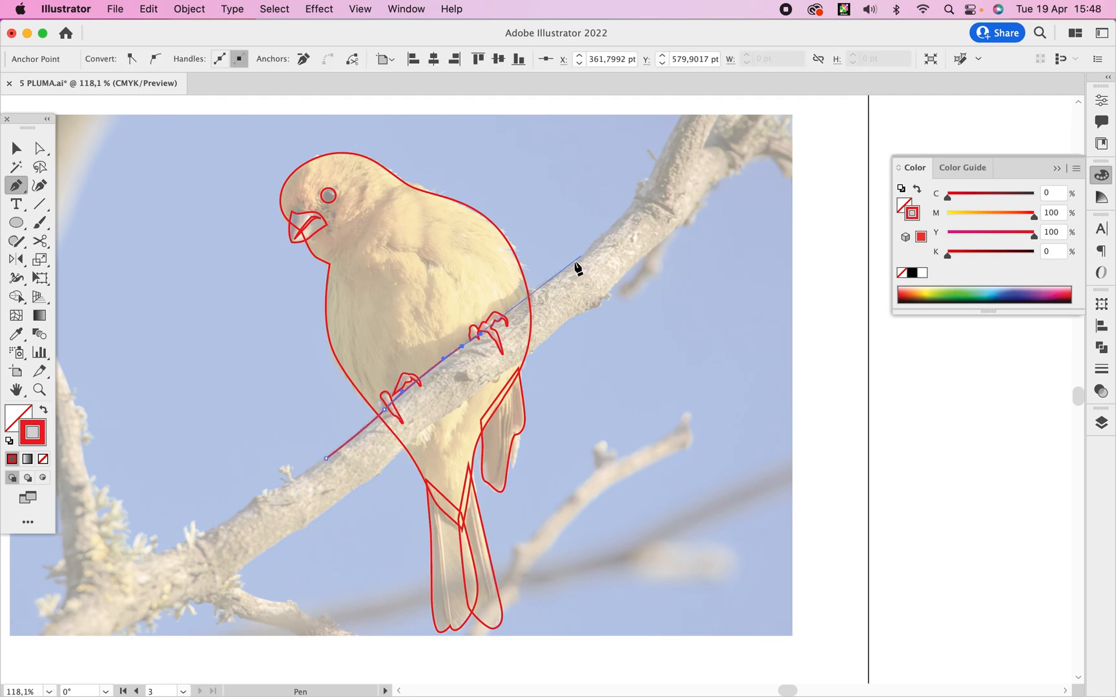
left_click_drag(565, 272, 628, 294)
Continue the outline around the branch's upper end and back along its lower edge, closing it with a rounded lower end.
left_click(631, 264)
left_click(610, 289)
left_click(577, 316, "super")
left_click_drag(470, 397, 454, 408)
left_click_drag(392, 457, 326, 432)
left_click(351, 496)
key("v")
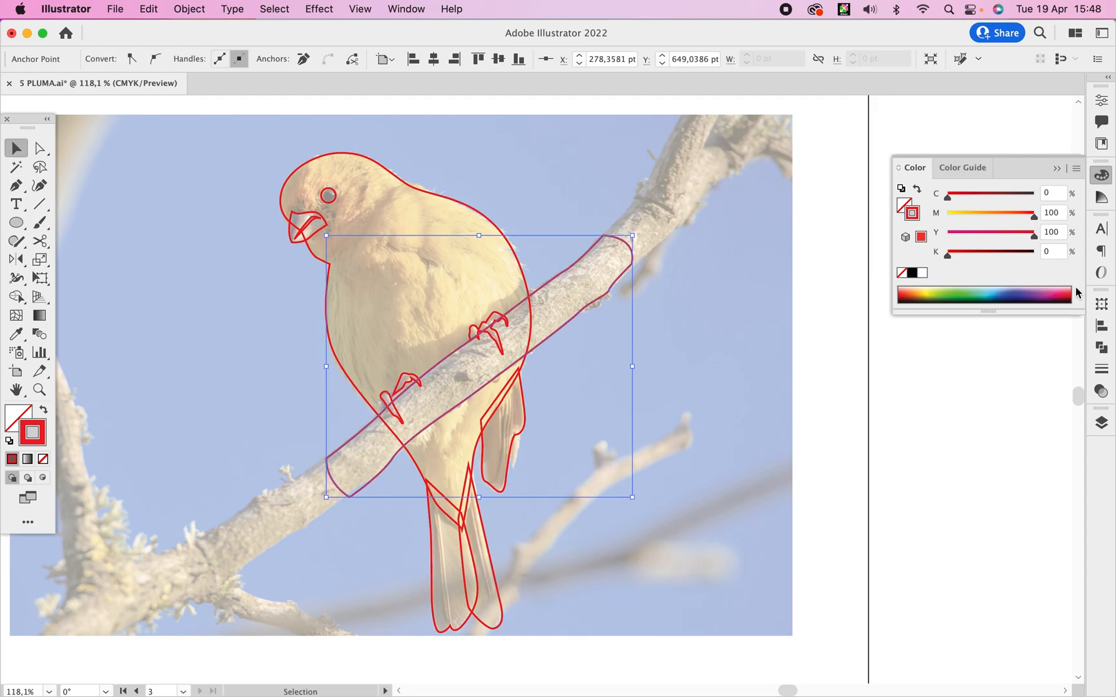
Hide Layer 2 with the bird photo so that only the traced outlines are shown.
left_click(1102, 422)
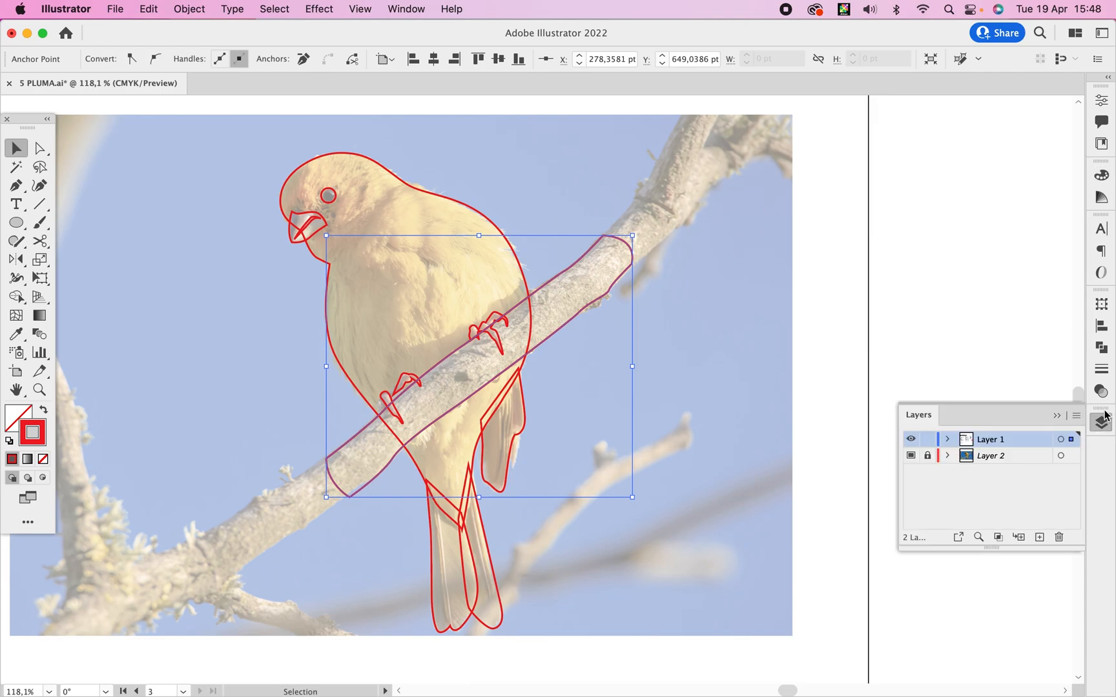
left_click(910, 457)
left_click(910, 458)
left_click(912, 461)
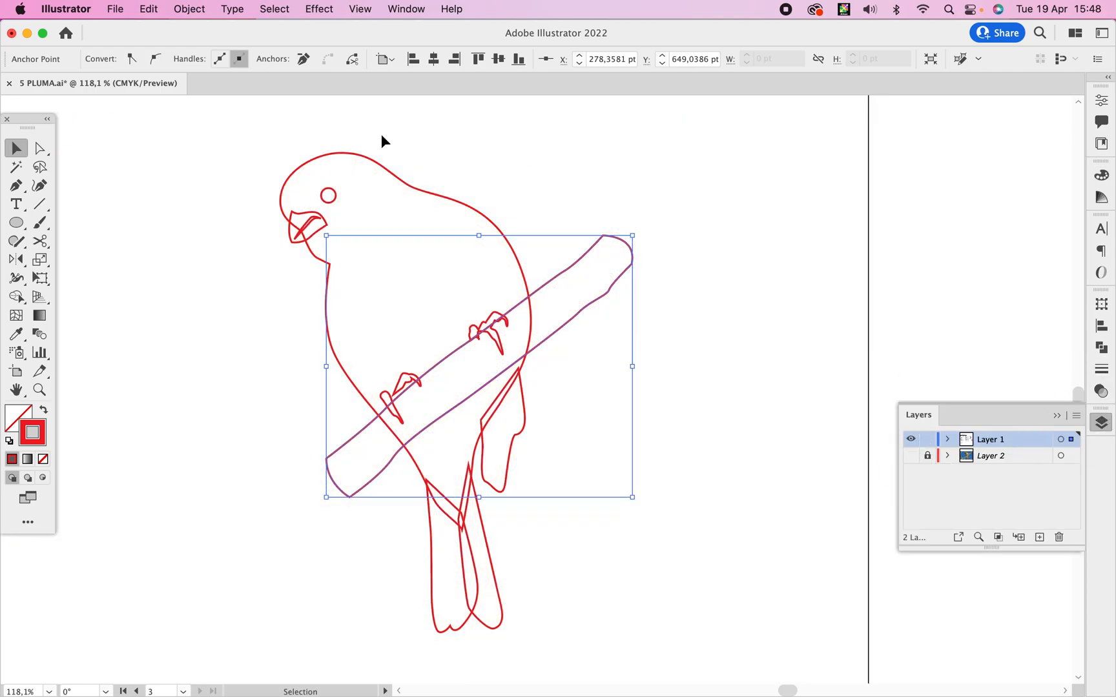
Select both toe outlines of the bird's left-hand foot together.
left_click(344, 198)
left_click_drag(310, 227, 311, 230)
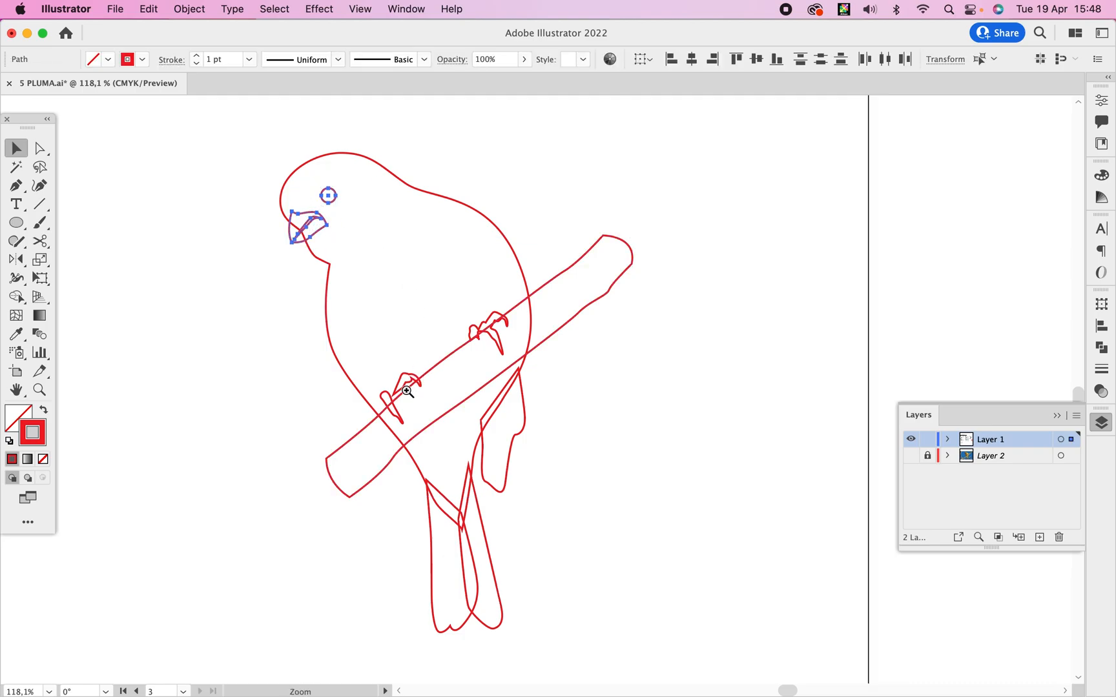
left_click_drag(407, 392, 534, 418)
left_click(413, 365, "shift")
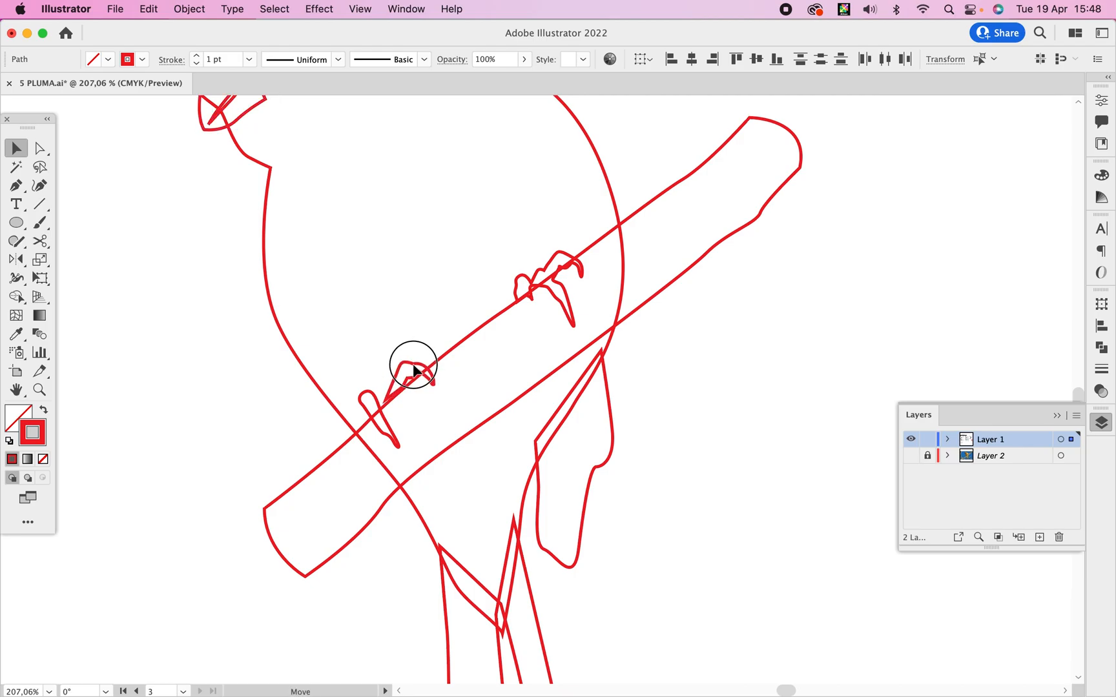
left_click(414, 369)
left_click_drag(426, 263, 437, 356)
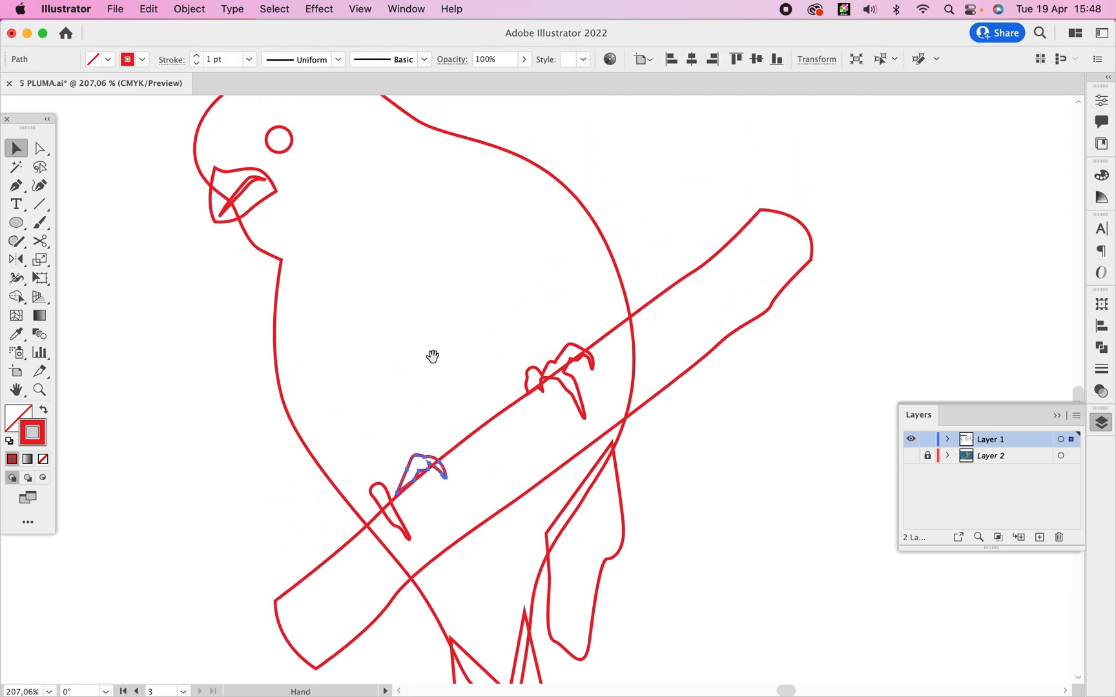
left_click_drag(248, 188, 246, 188)
left_click_drag(293, 120, 275, 143)
left_click(381, 487)
left_click(423, 445)
left_click(382, 497, "shift")
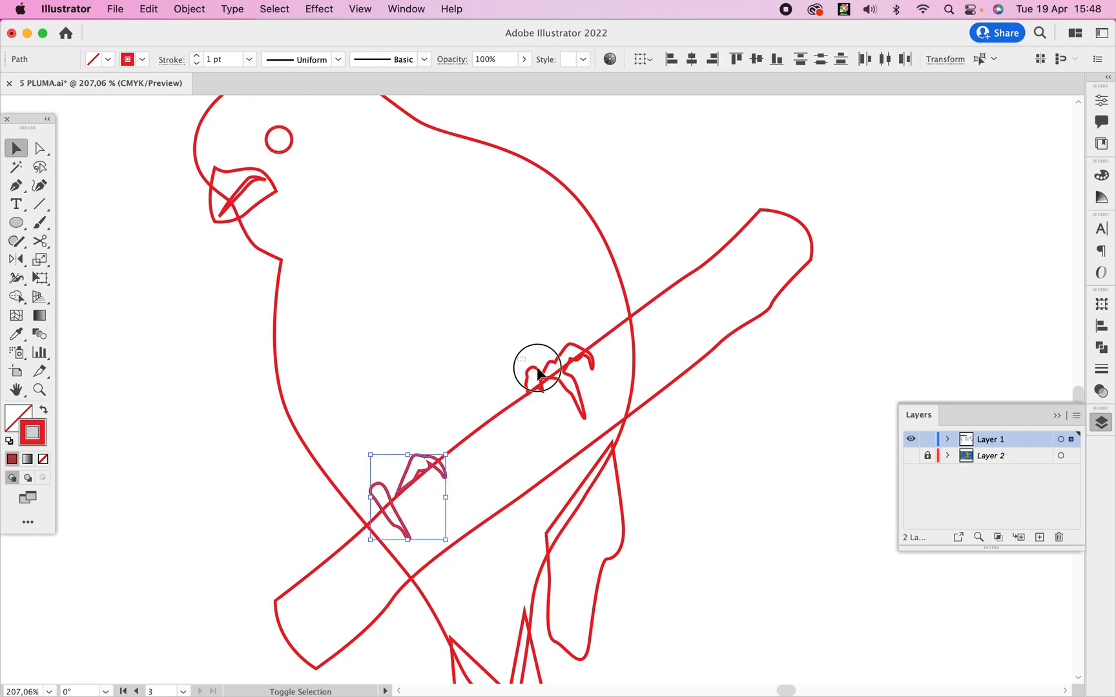
Add the right-hand foot, the beak shapes and the eye to the selection.
left_click(557, 386, "shift")
left_click_drag(249, 188, 248, 189)
left_click_drag(295, 119, 277, 145)
left_click(475, 418, "alt+super")
left_click(476, 416, "alt+super")
left_click(481, 413, "alt+super")
left_click_drag(562, 383, 386, 382)
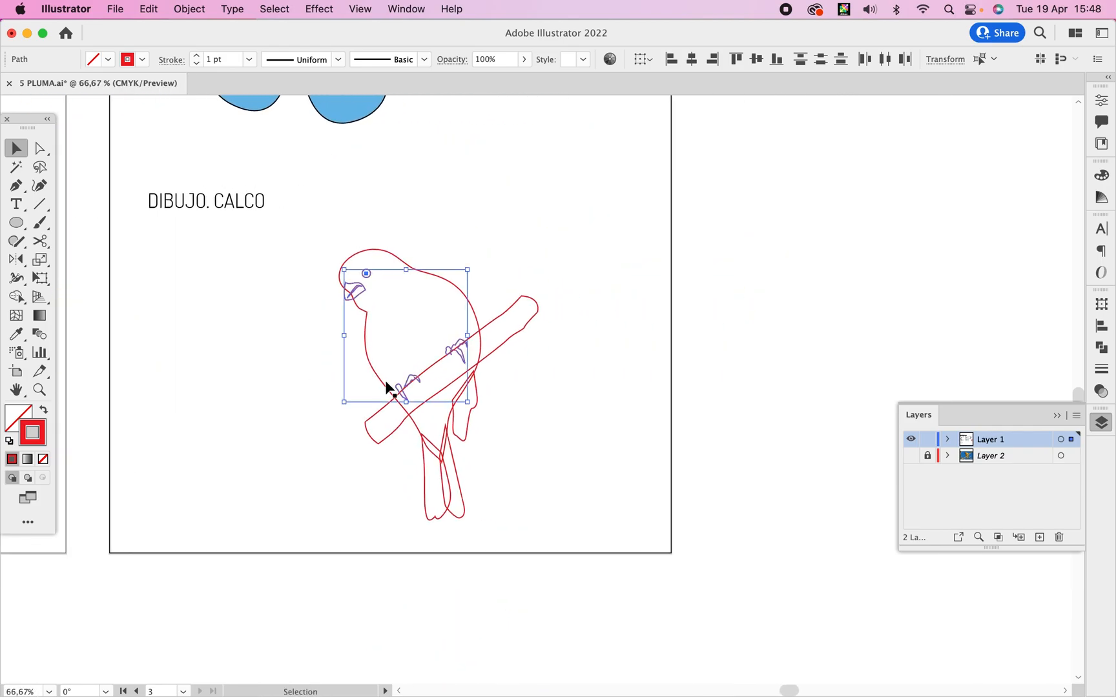
Create a layer named "superior", move the selected eye, beak and feet outlines onto it, and check it by toggling Layer 1's visibility.
left_click(1038, 536)
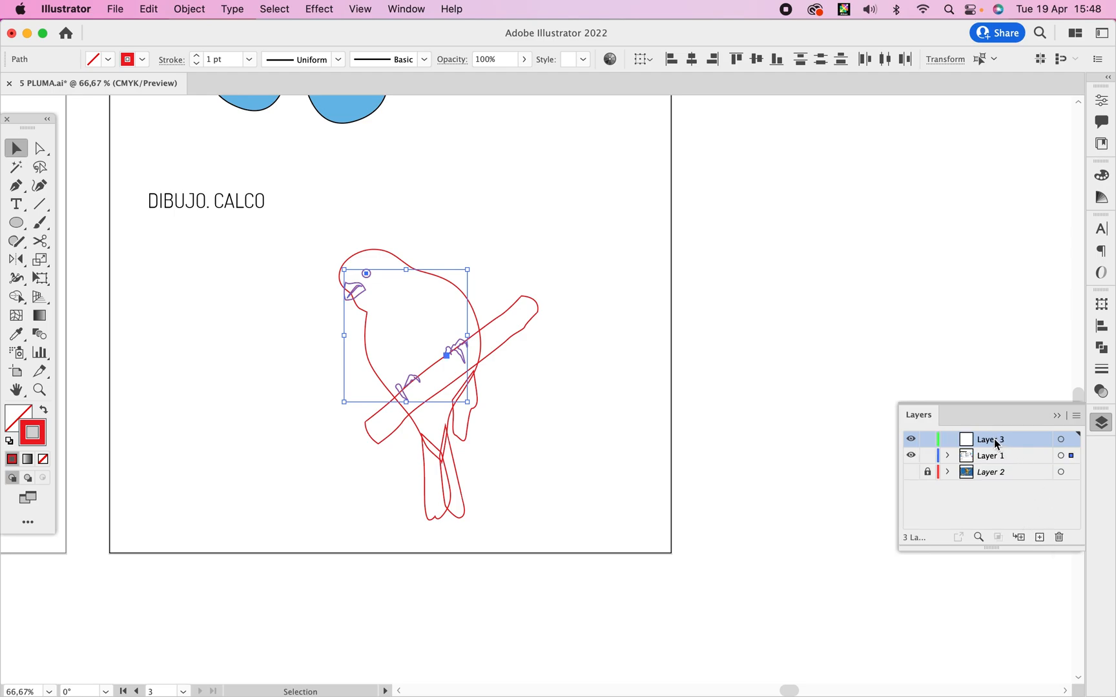
double_click(996, 443)
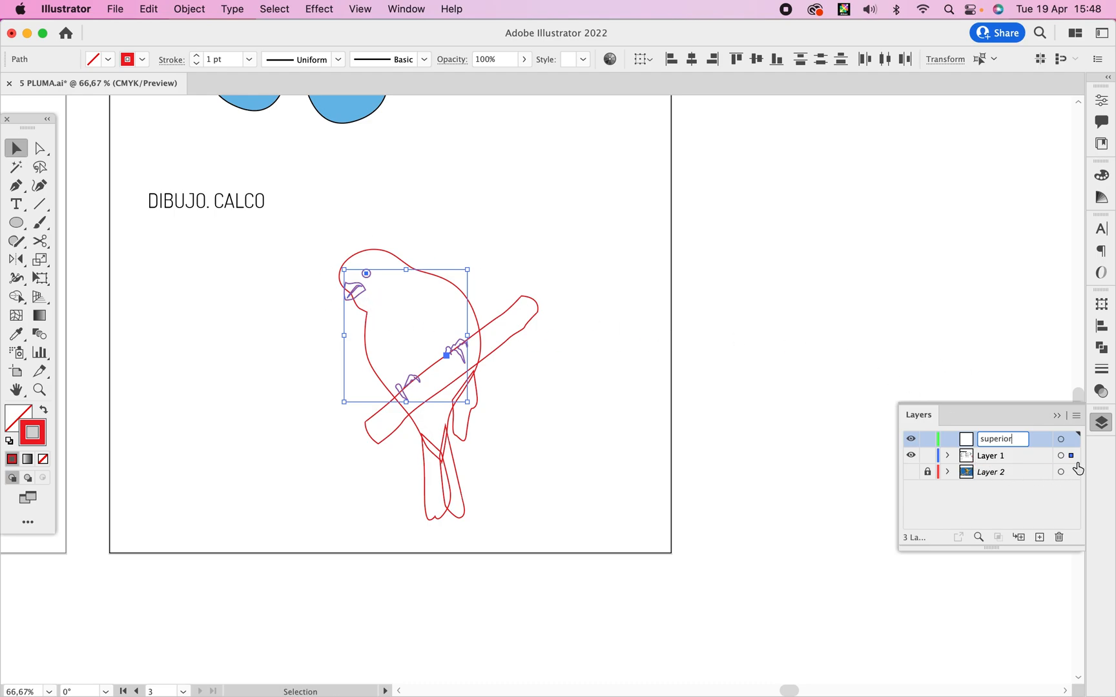
left_click_drag(1072, 460, 1072, 445)
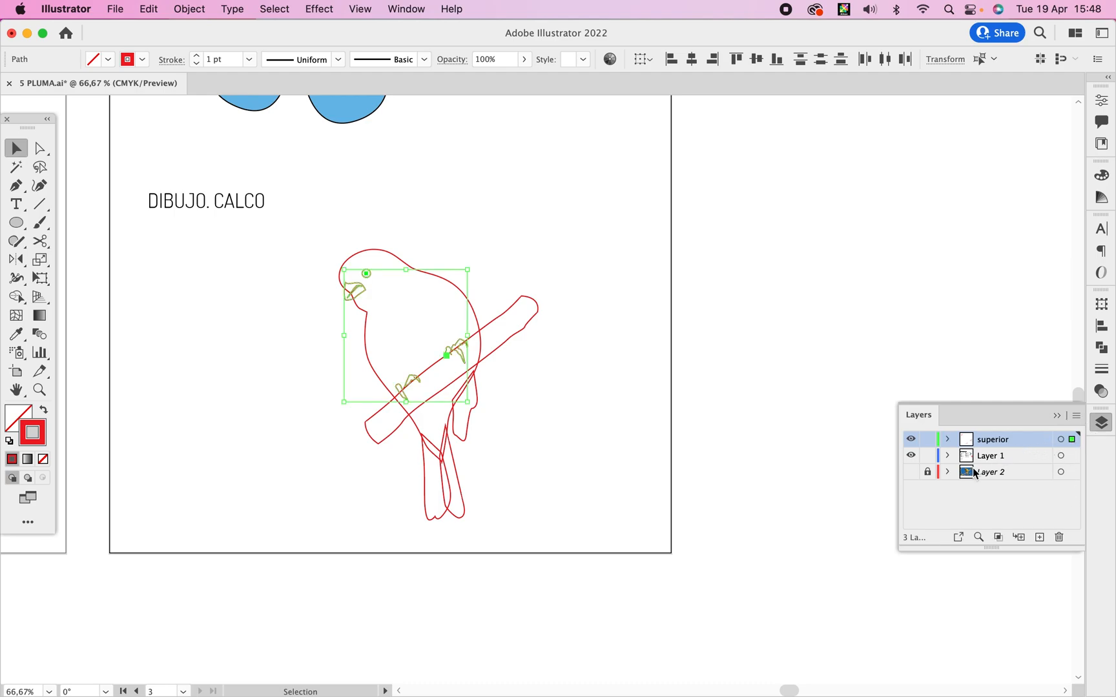
left_click(910, 460)
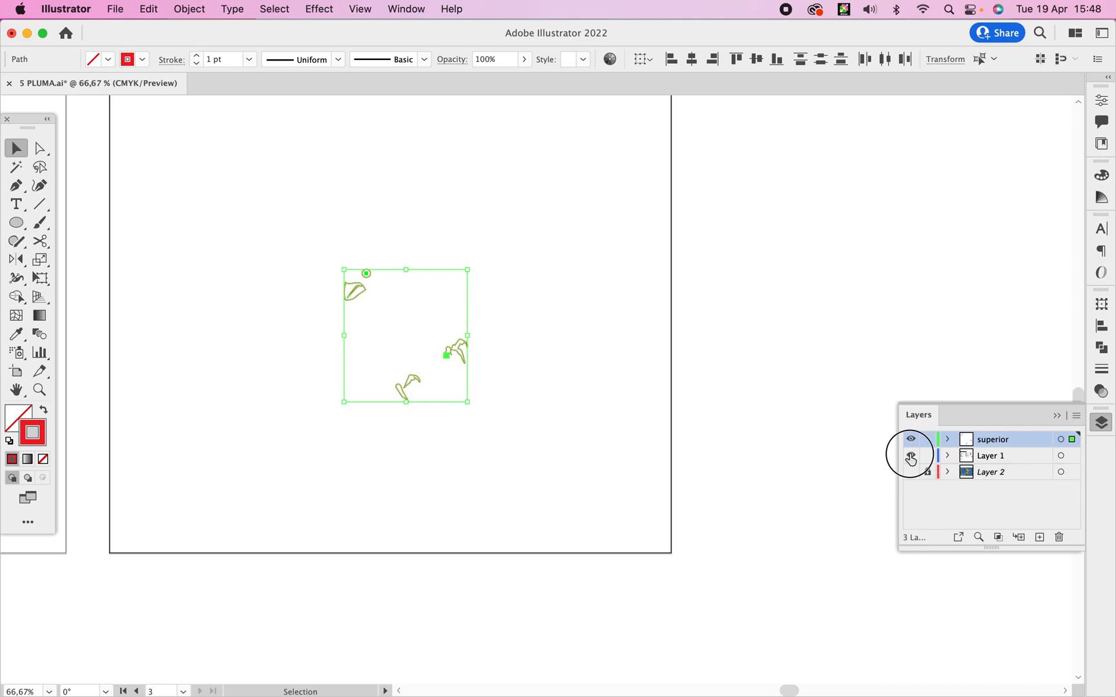
left_click(913, 459)
left_click(913, 459)
left_click(911, 458)
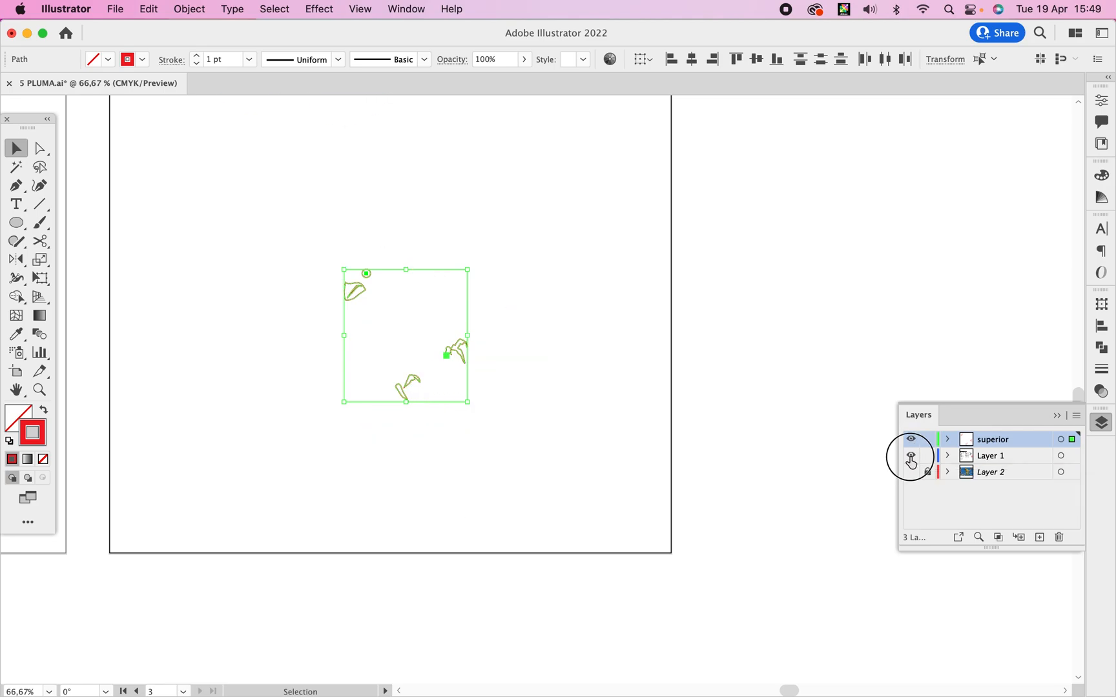
Select the branch and body outlines and move them onto a new layer named "cuerpo y tronco", deleting the surplus new layer.
left_click(520, 328)
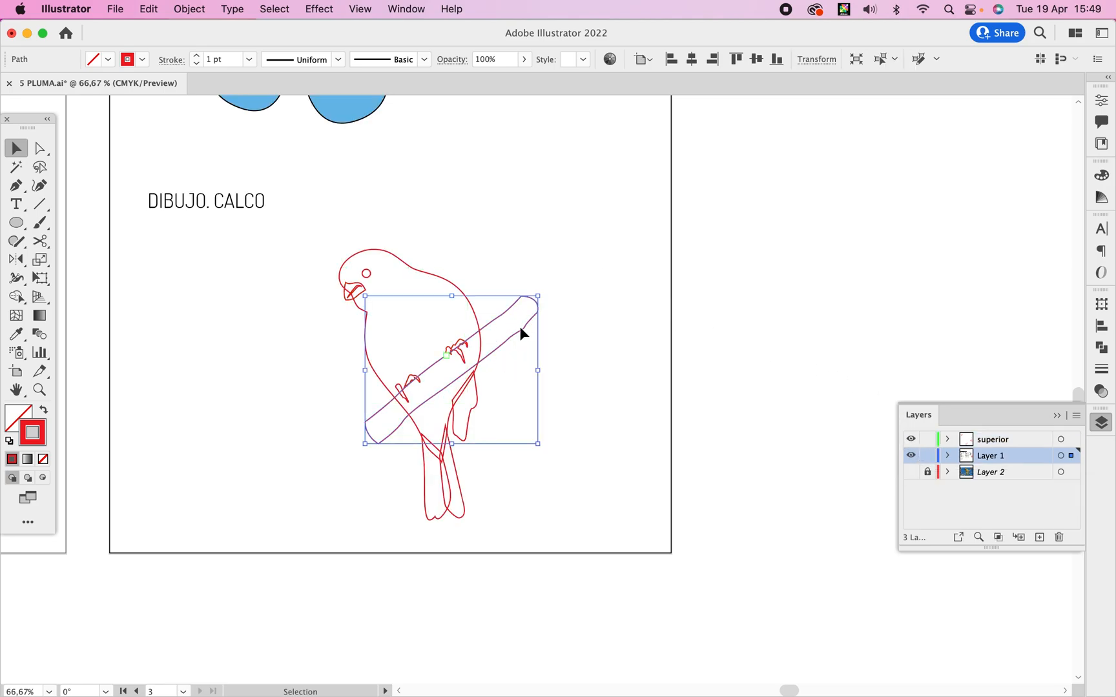
left_click_drag(452, 249, 430, 283)
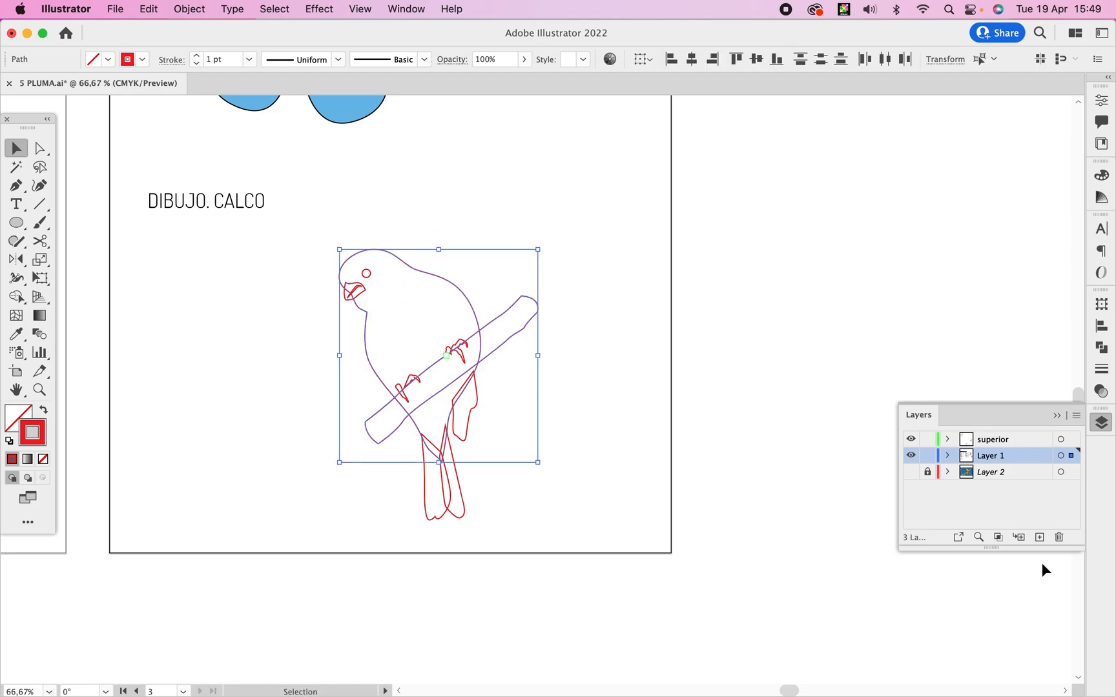
left_click(1039, 538)
left_click(1039, 537)
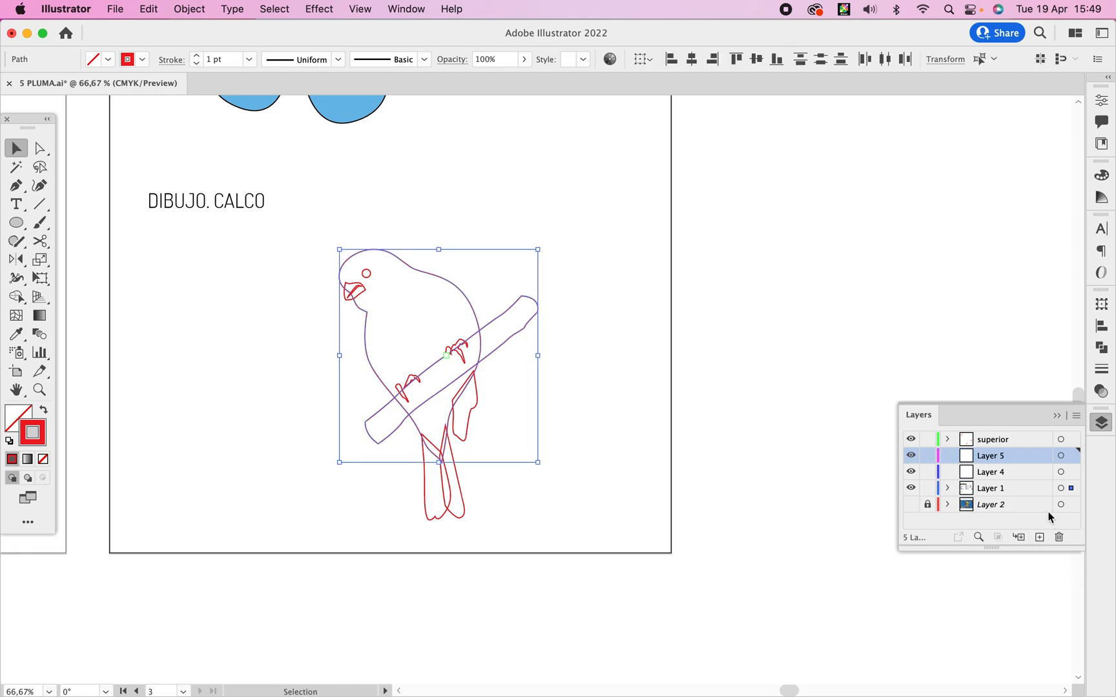
left_click(1059, 537)
left_click(999, 457)
double_click(999, 456)
type("cuerpo")
type(" y tronco")
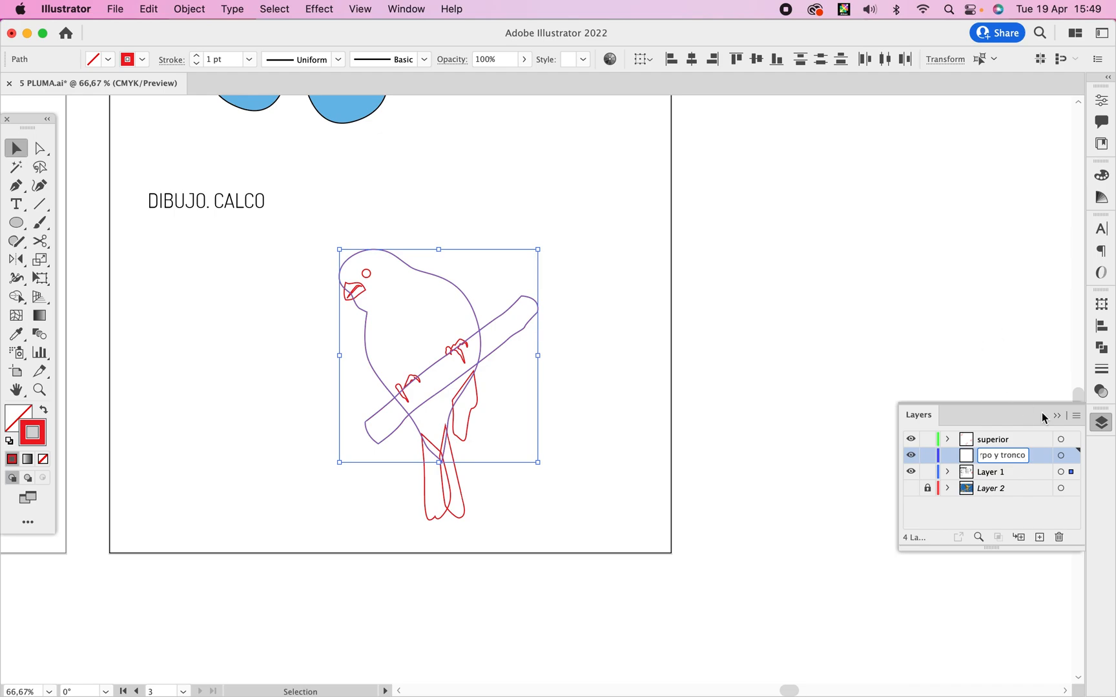
left_click_drag(1071, 472, 1072, 455)
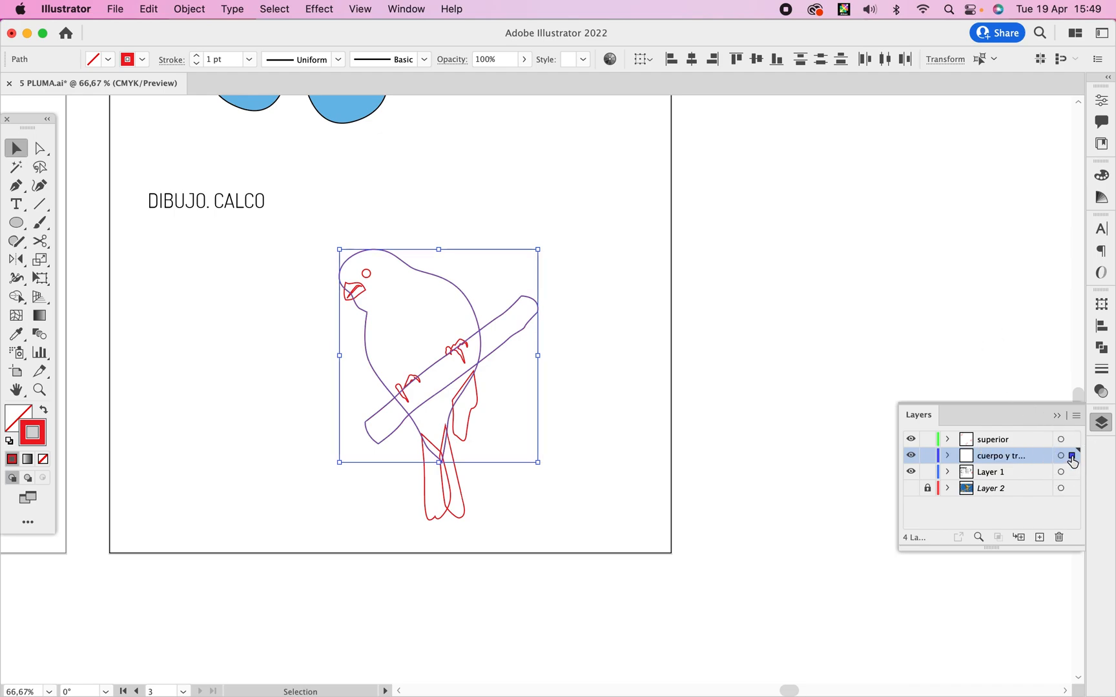
Select the bird's tail feather and wing outlines together on Layer 1.
left_click(657, 395)
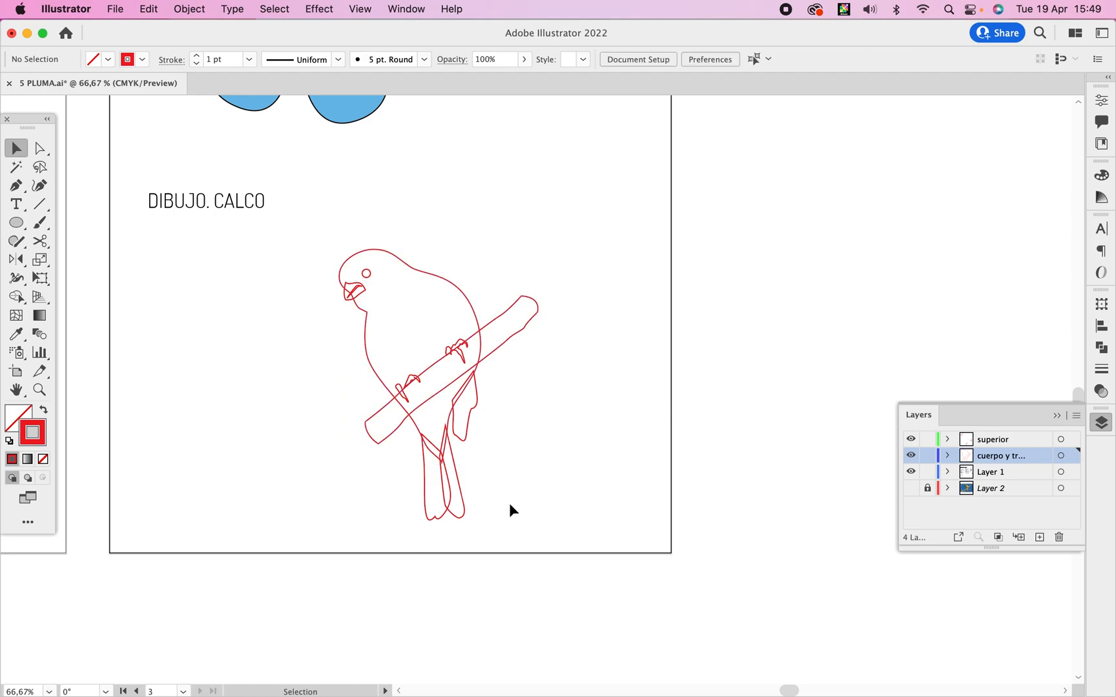
left_click(423, 521)
left_click(476, 408, "shift")
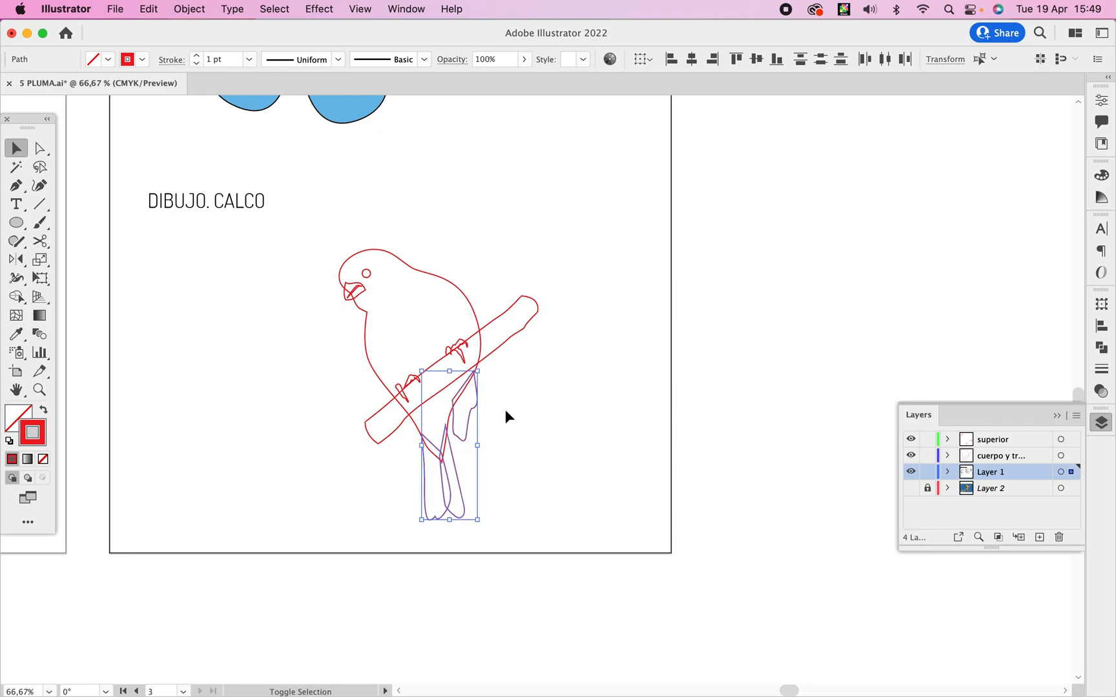
Show Layer 2 and turn off its Template option to display the bird photo in full colour.
left_click(911, 489)
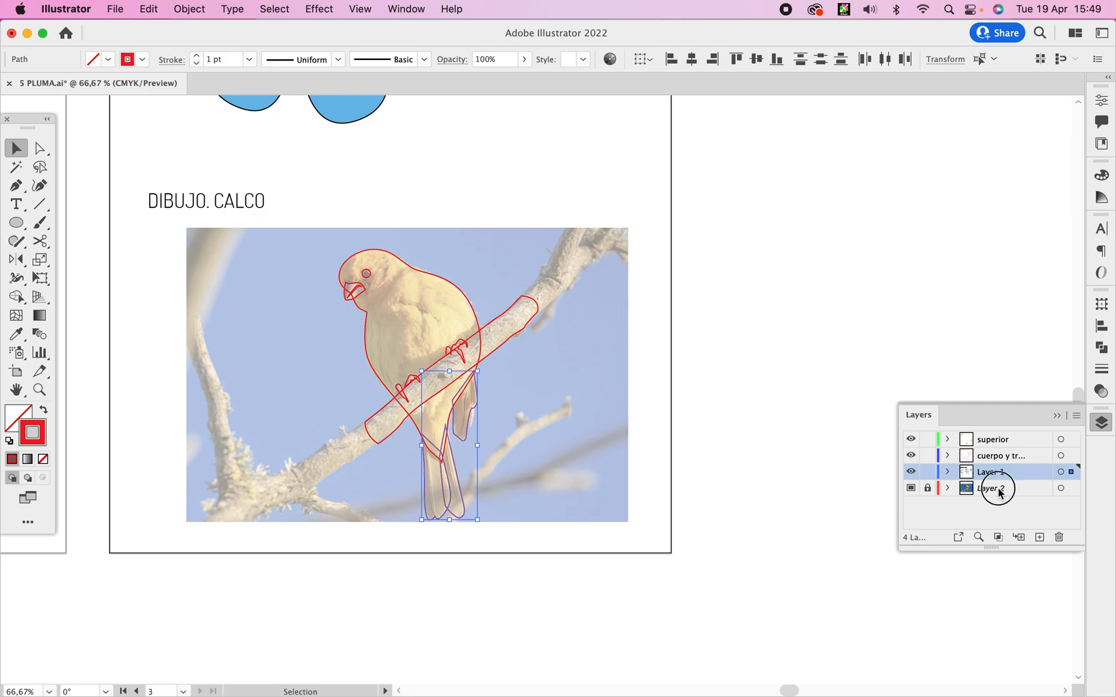
double_click(999, 490)
double_click(1030, 491)
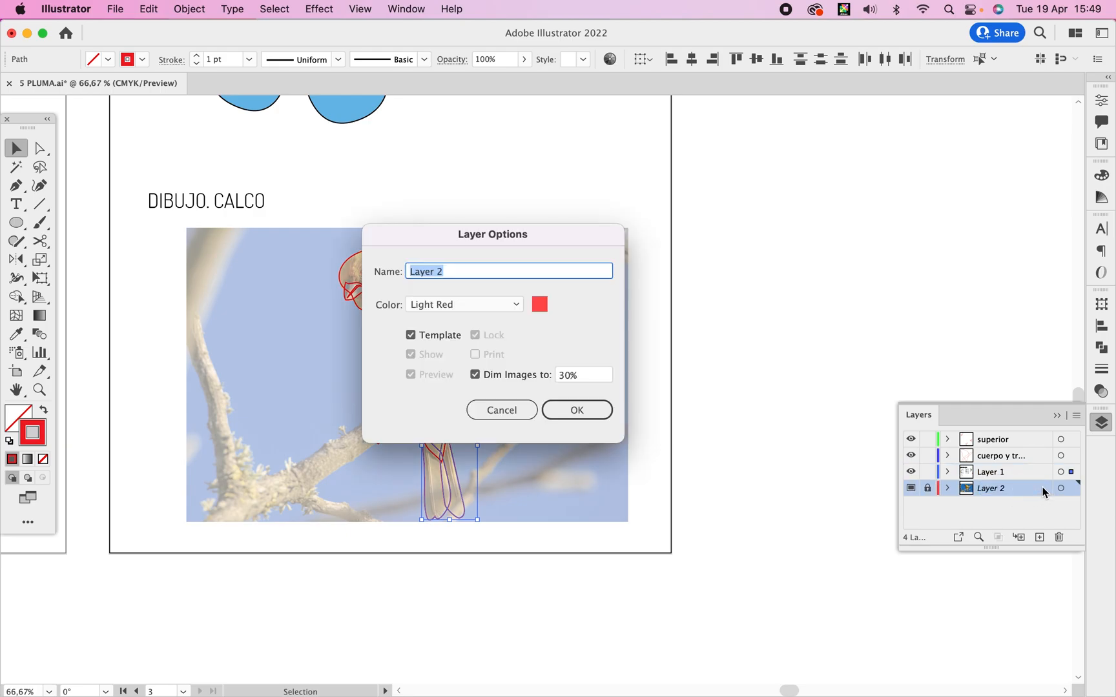
left_click(442, 336)
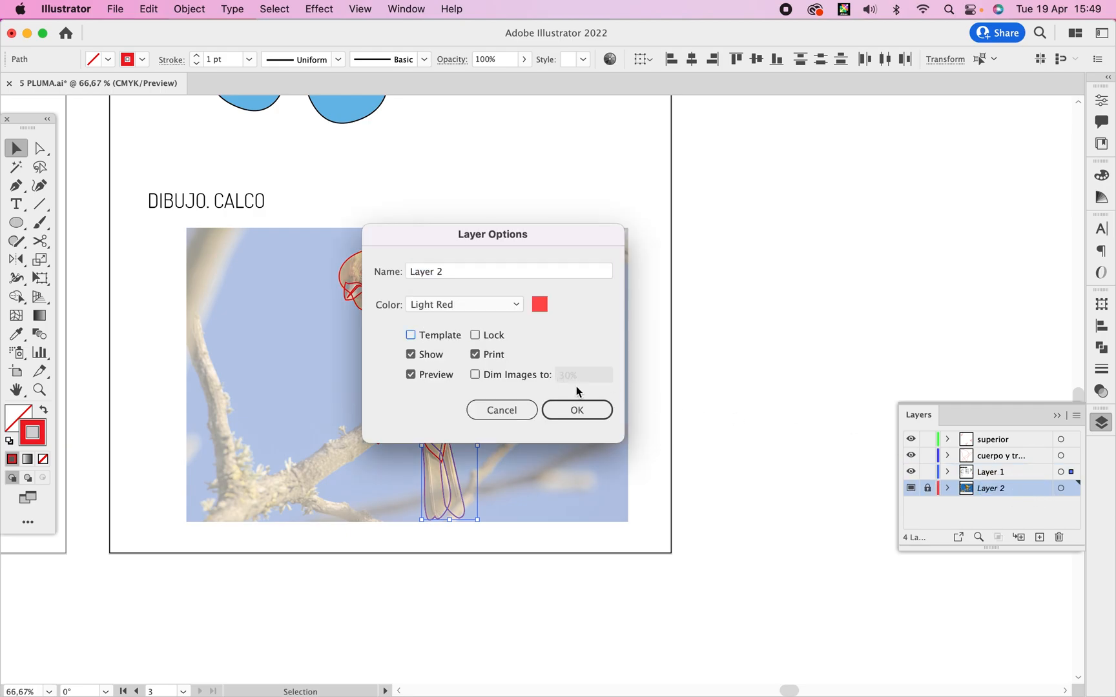
left_click(589, 410)
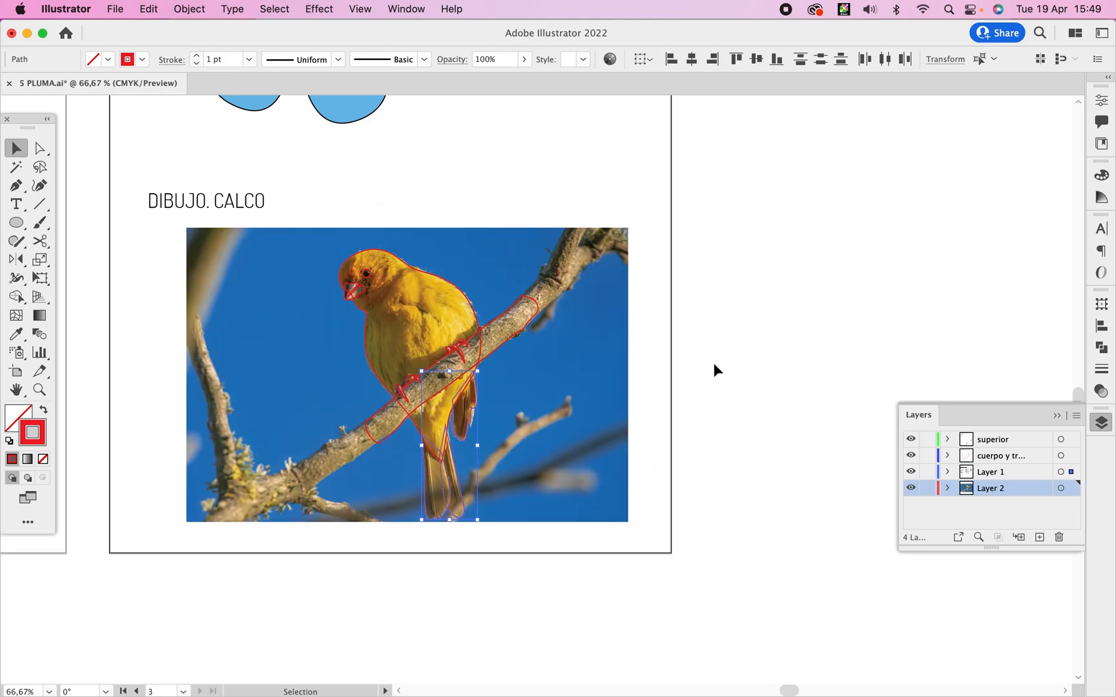
Lock Layer 2, which holds the bird photo.
left_click_drag(502, 457, 706, 480)
left_click(927, 489)
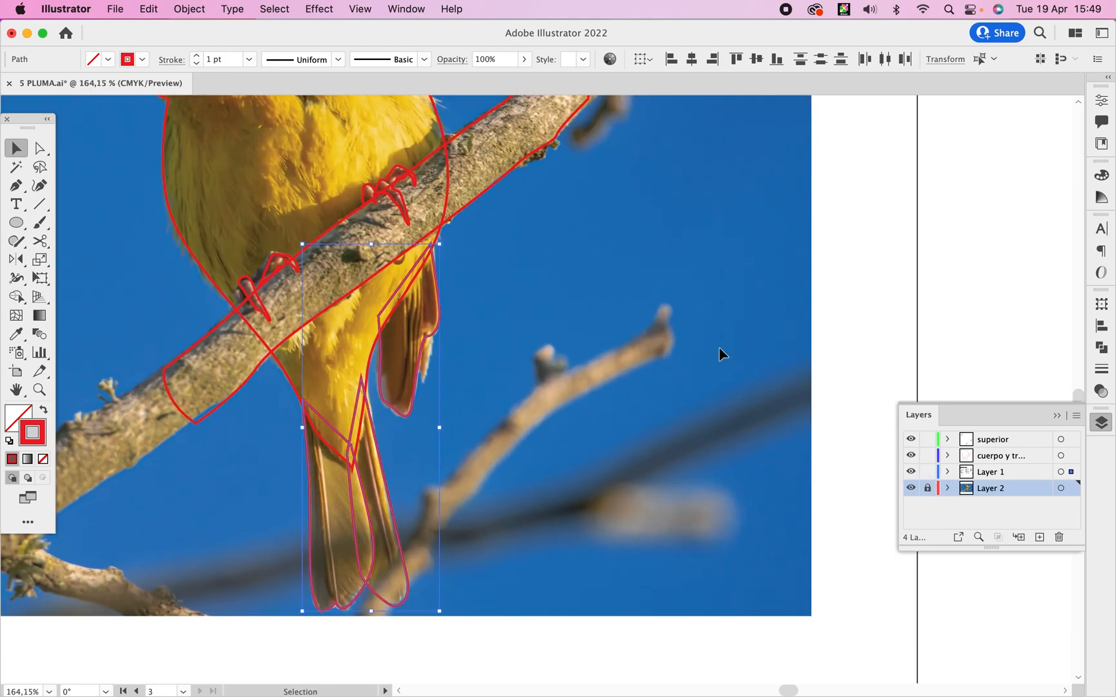
Try to fill all the selected tail and wing outlines at once with a brown sampled from the photo's tail.
left_click(17, 335)
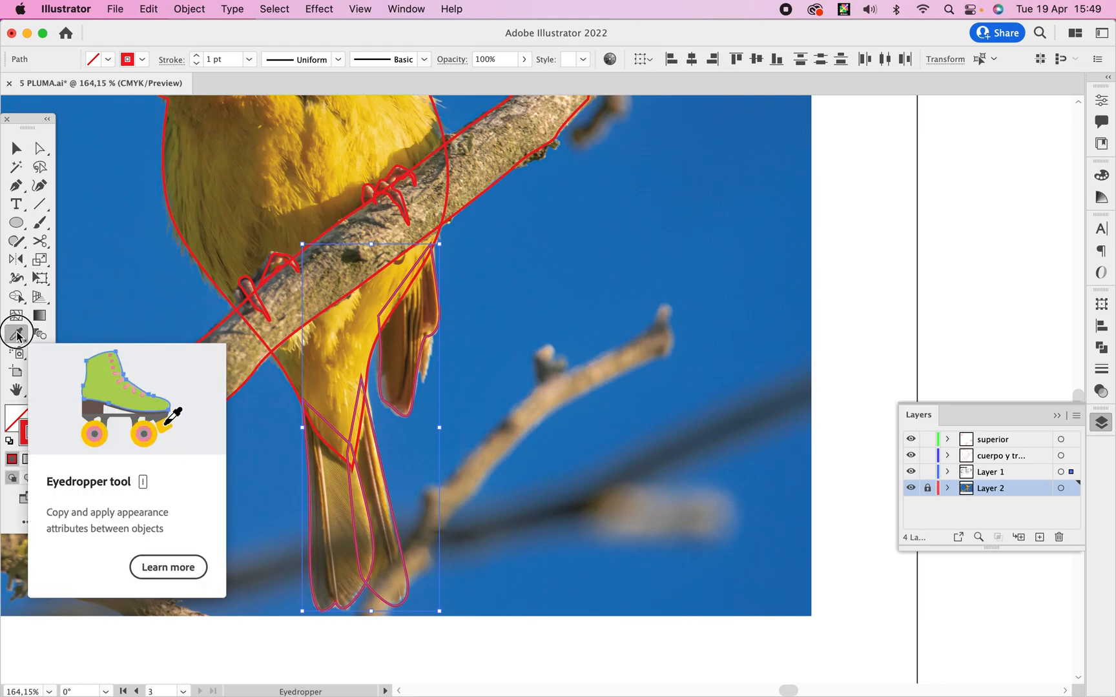
left_click(342, 516)
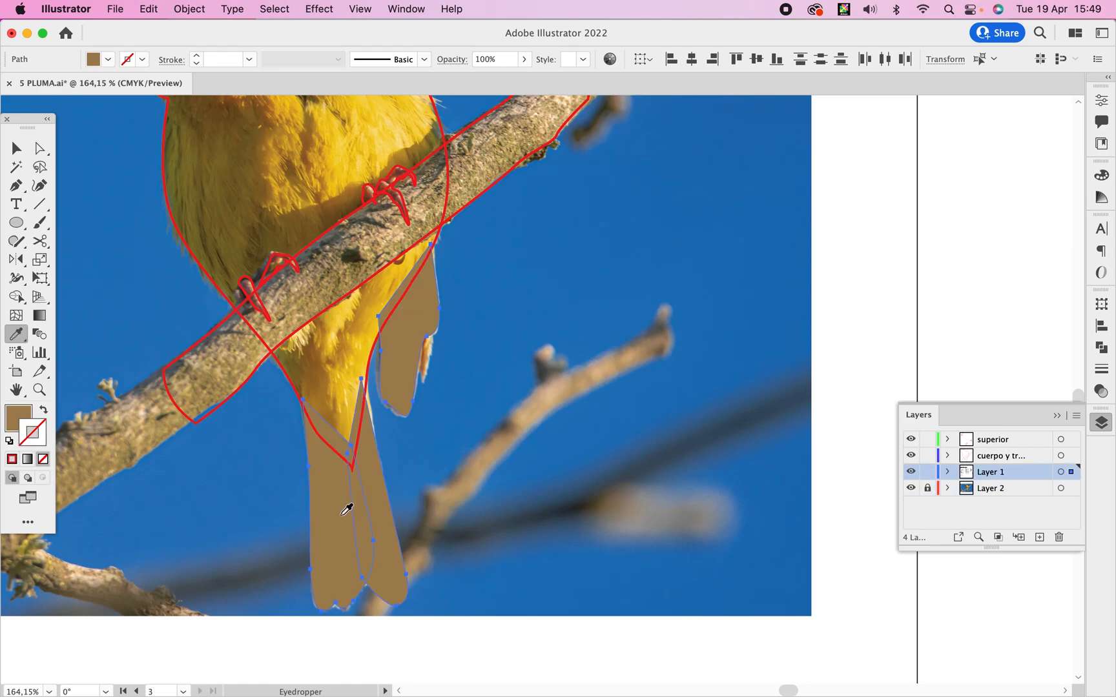
key("super+z")
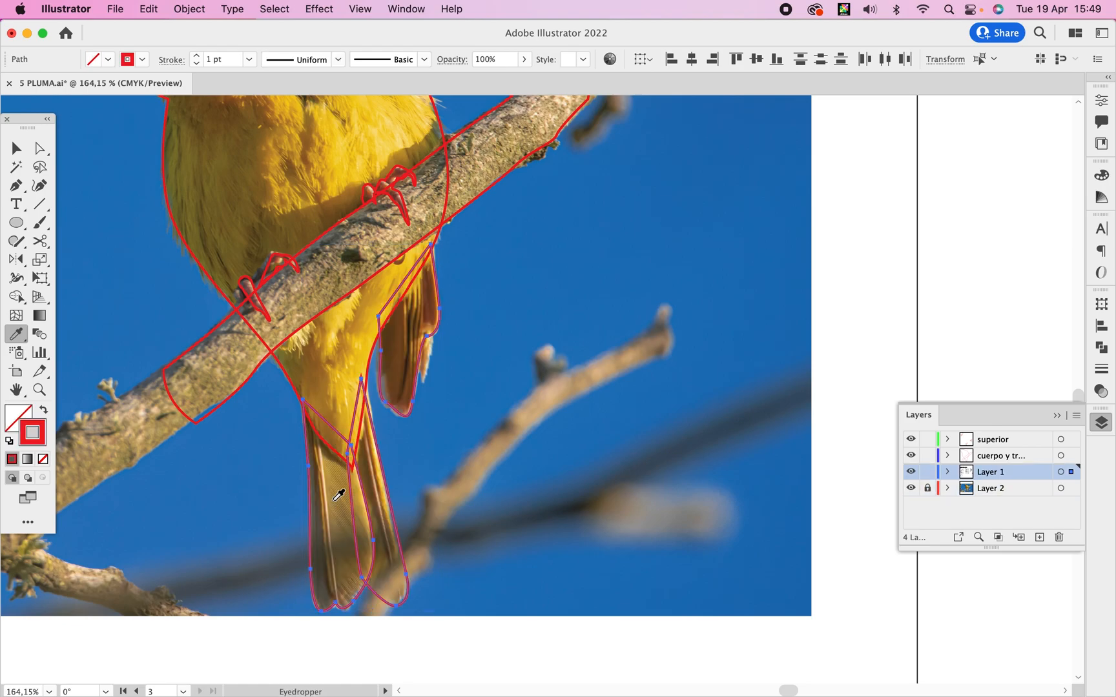
key("v")
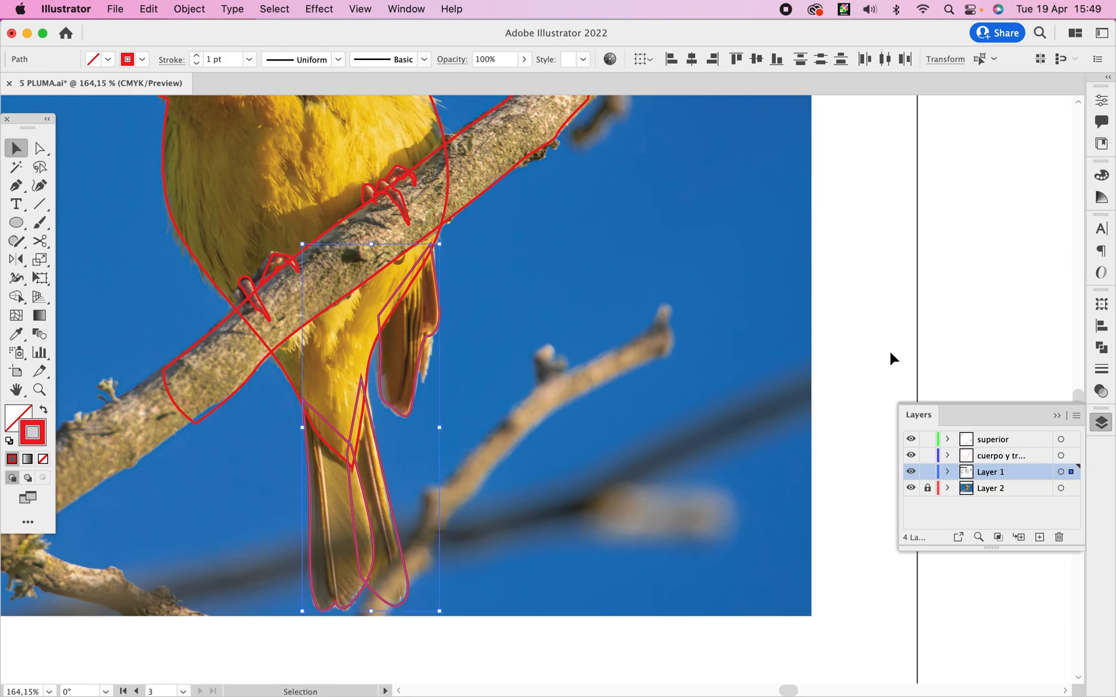
left_click(890, 352)
Fill the larger tail feather outline with a brown sampled from the photo and apply the same brown to the wing outline.
left_click(311, 584)
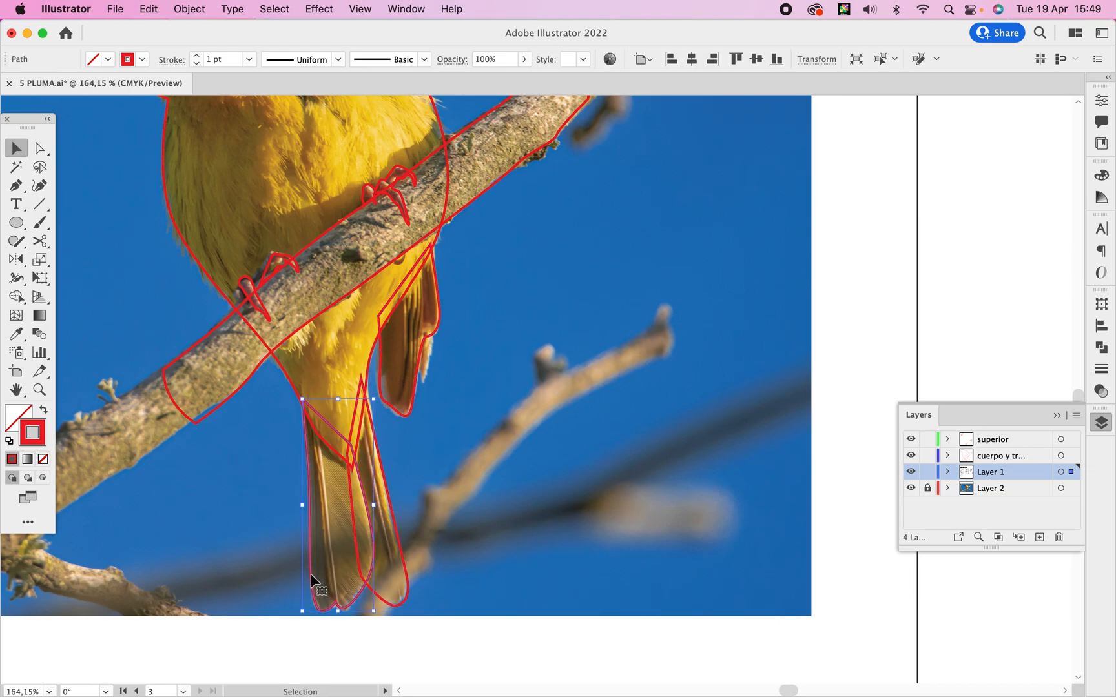
key("i")
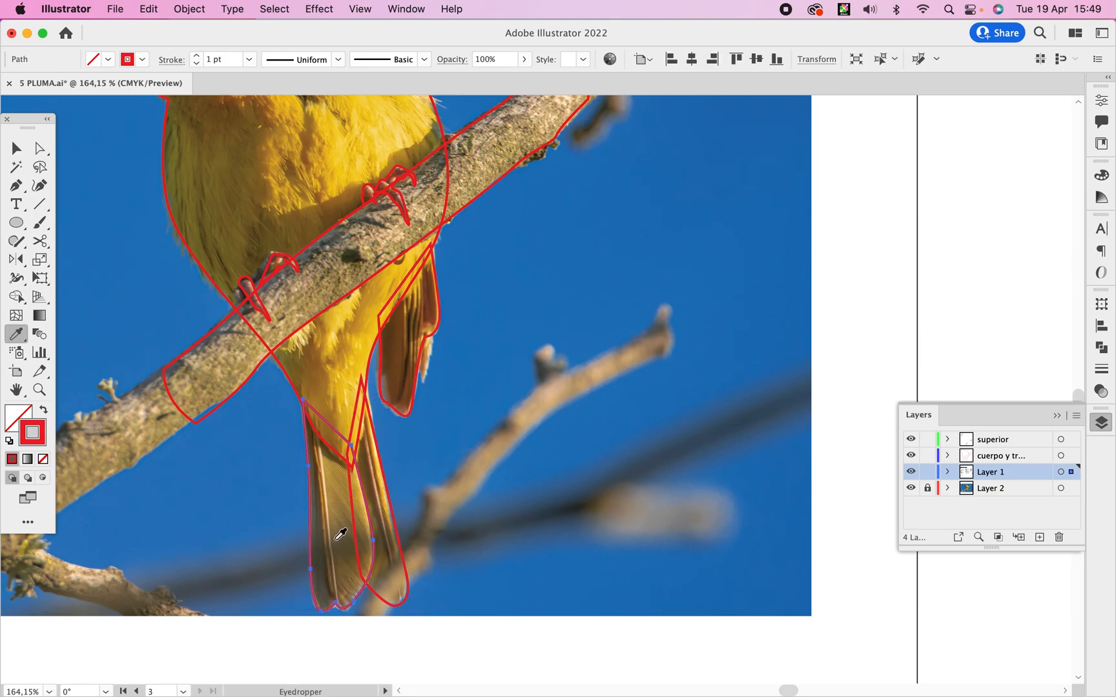
left_click(344, 503)
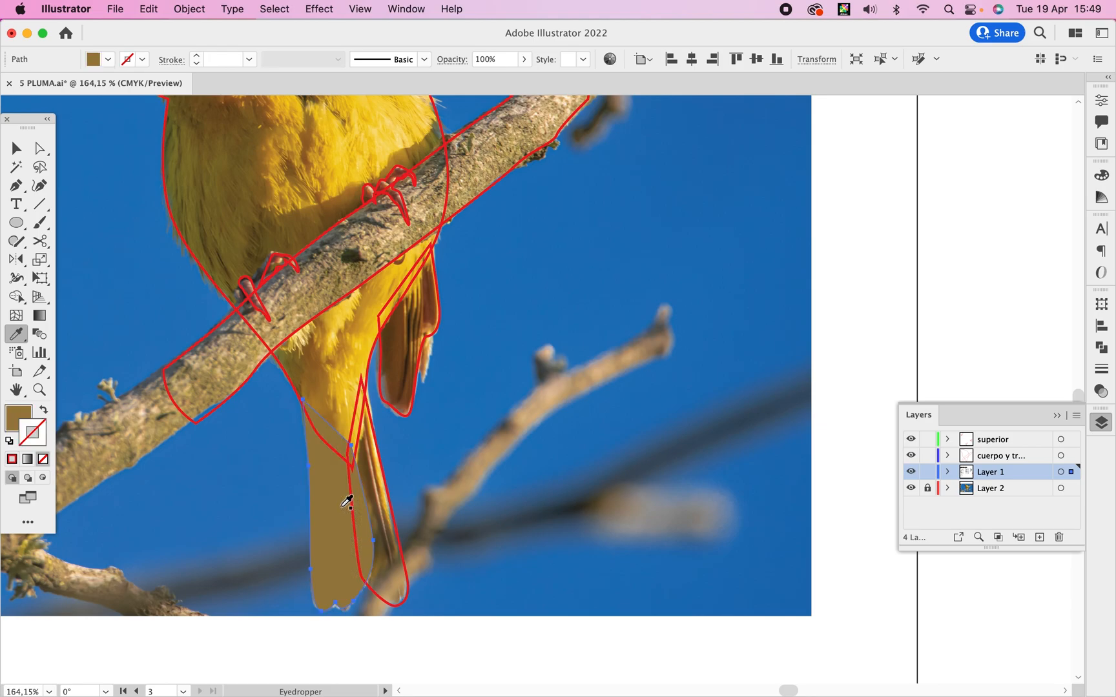
left_click(409, 351, "super")
left_click(412, 348)
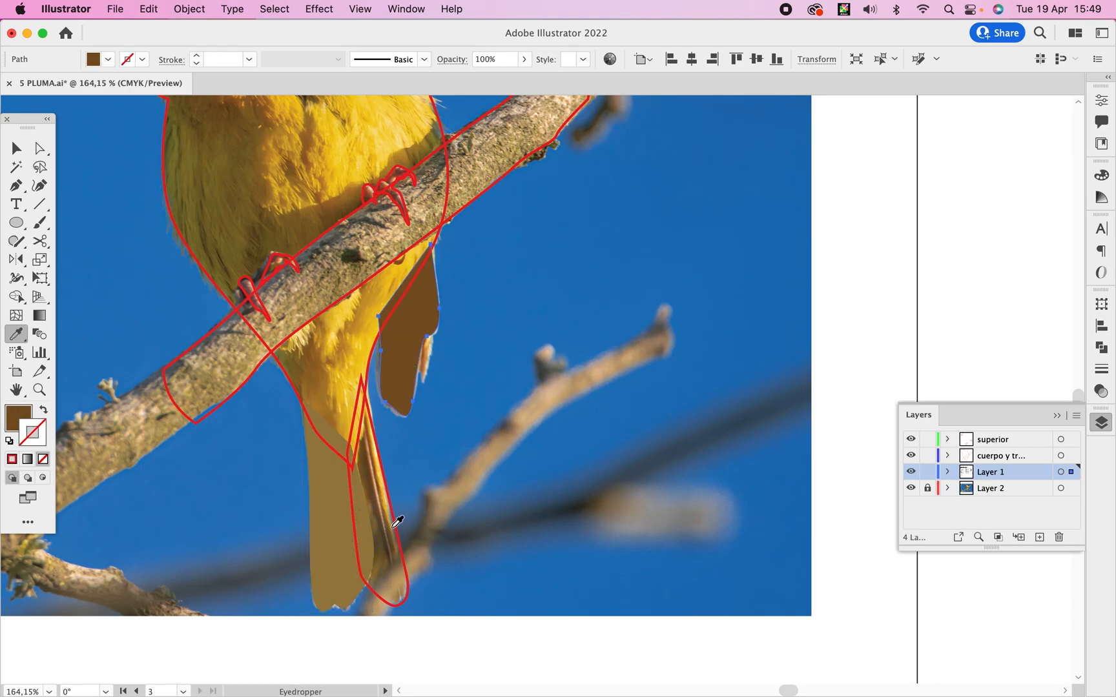
key("super+z")
left_click(335, 505)
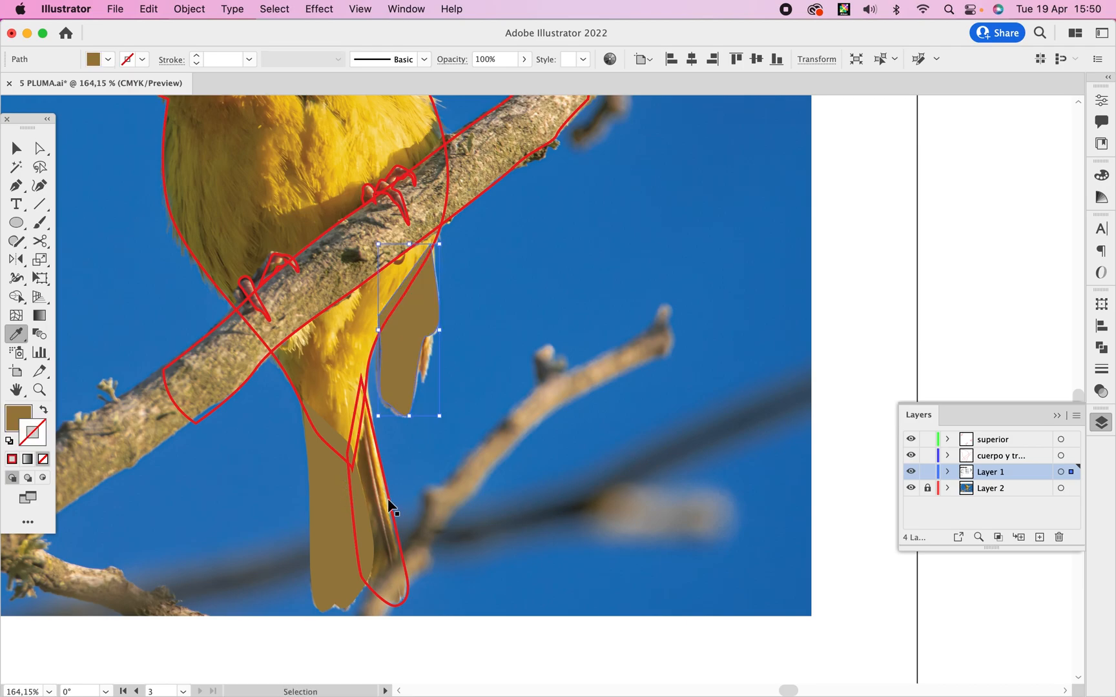
Fill the second tail feather with a dark brown sampled from the photo and send it behind the larger feather.
left_click(389, 511, "super")
left_click(391, 552)
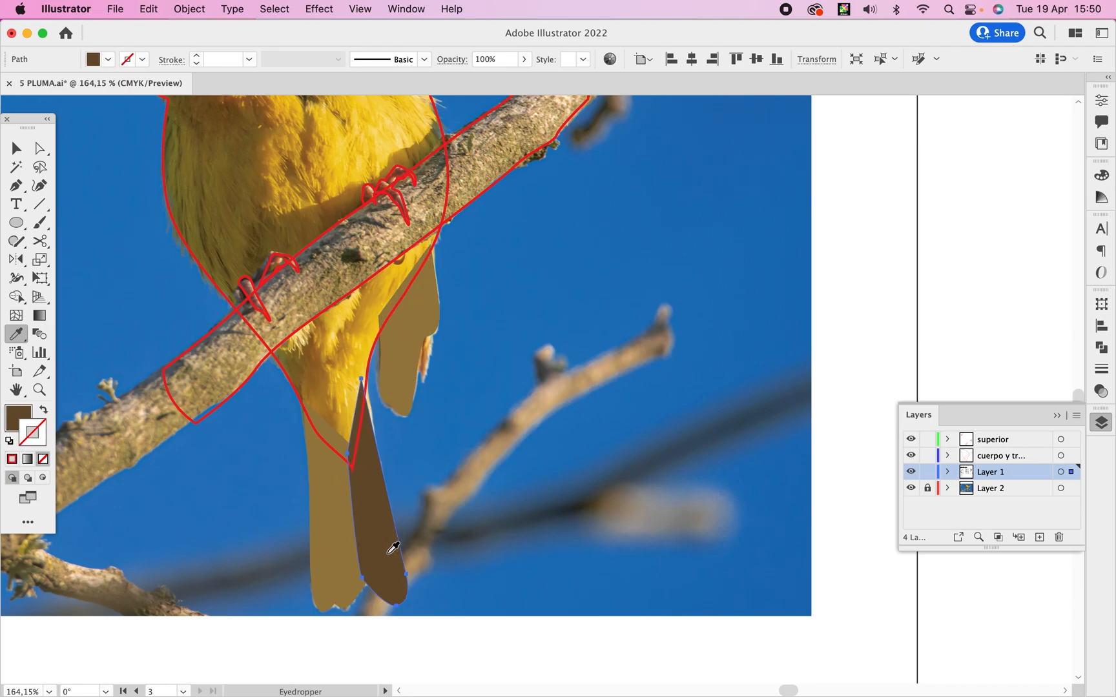
key("v")
key("super+bracketleft")
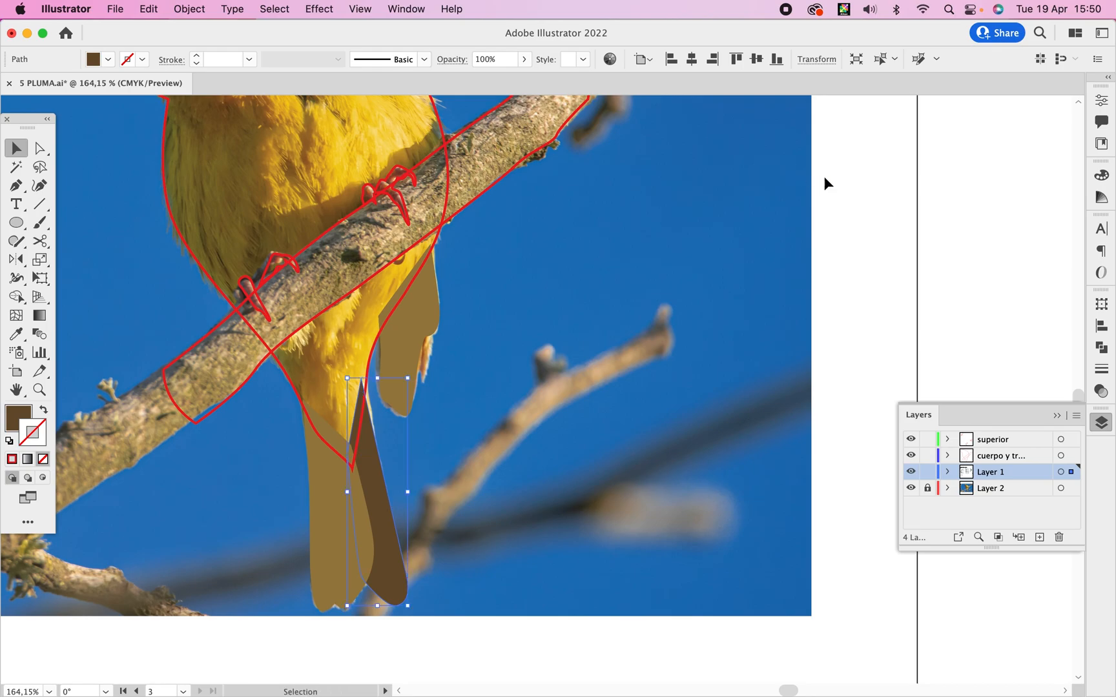
left_click(899, 261)
Fill the eye circle with the near-black colour sampled from the bird's eye in the photo.
left_click_drag(538, 302, 630, 553)
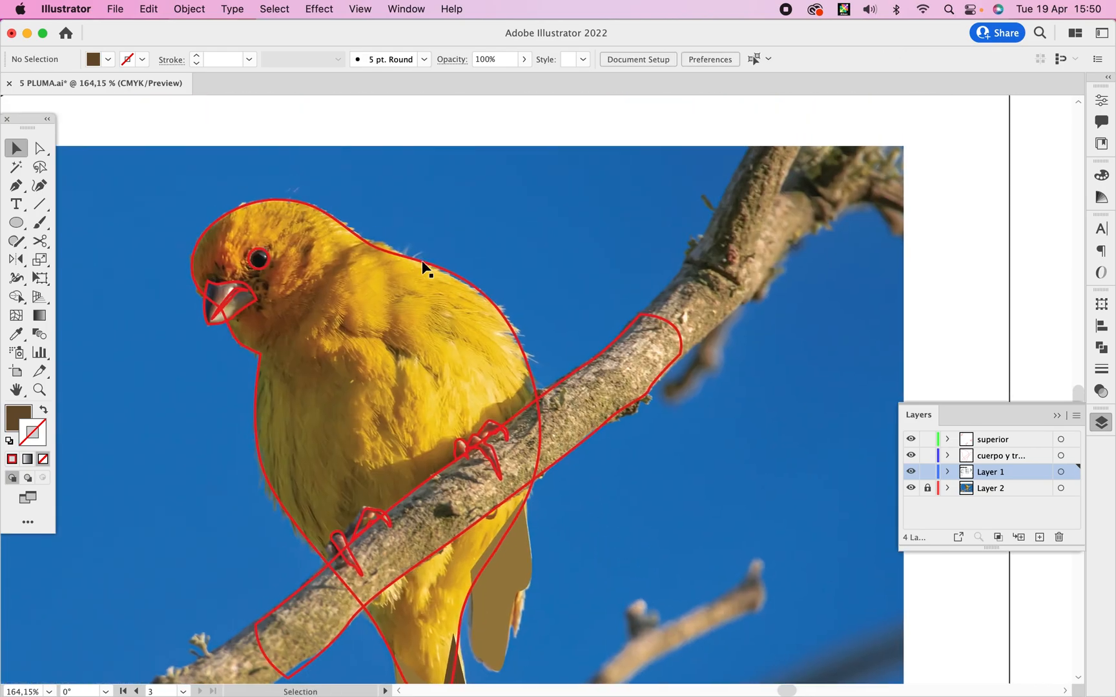
left_click(272, 259)
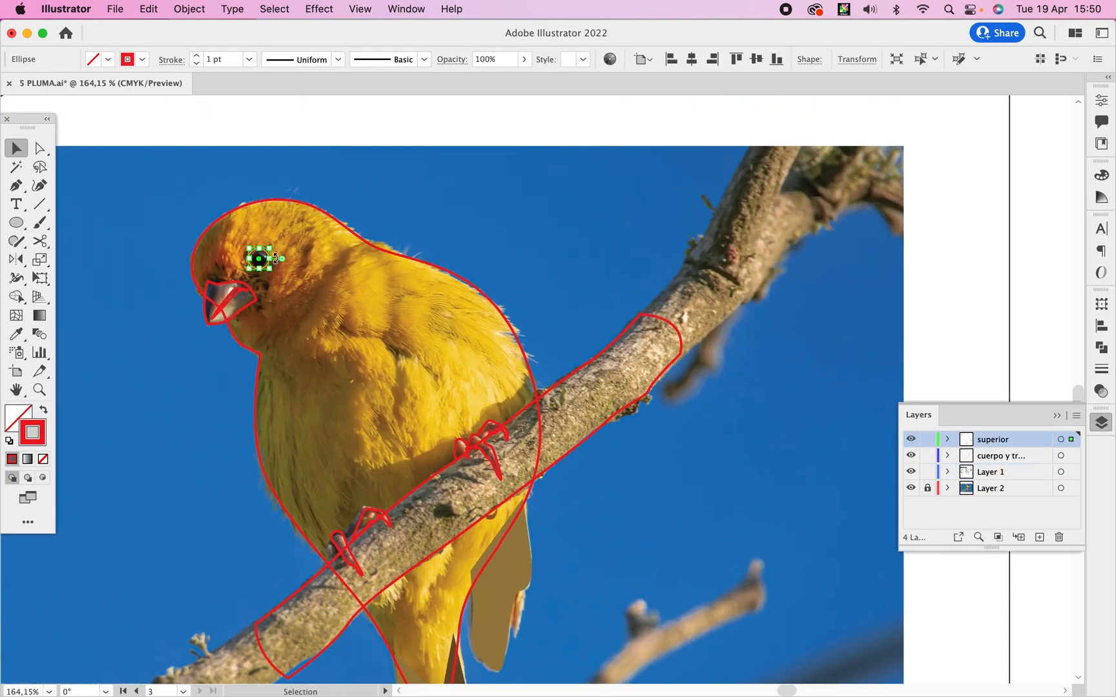
key("i")
left_click_drag(265, 289, 406, 343)
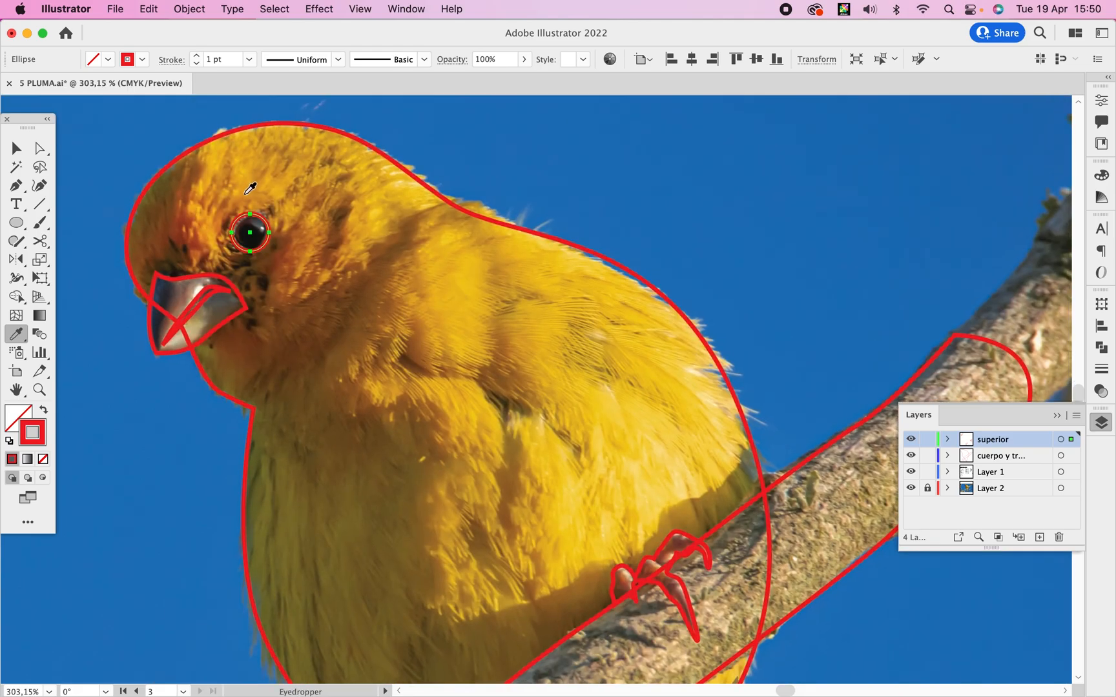
left_click(252, 222)
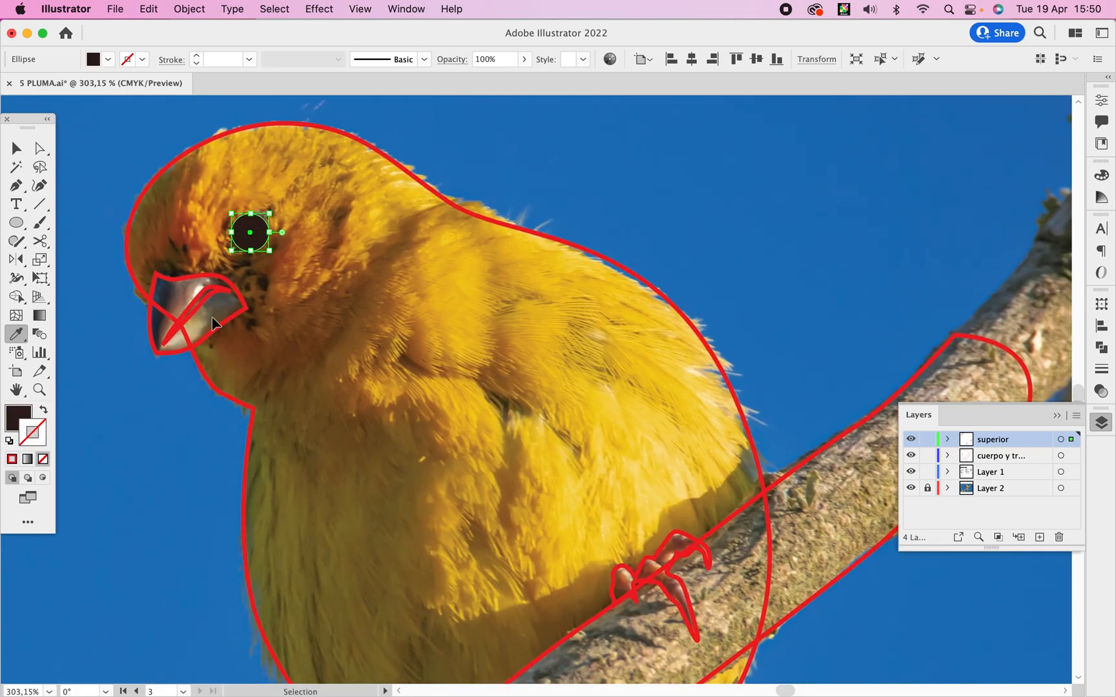
Fill the beak's inner line shape with a light grey sampled from the photo's beak and leave isolation mode.
double_click(171, 289, "super")
left_click(174, 285)
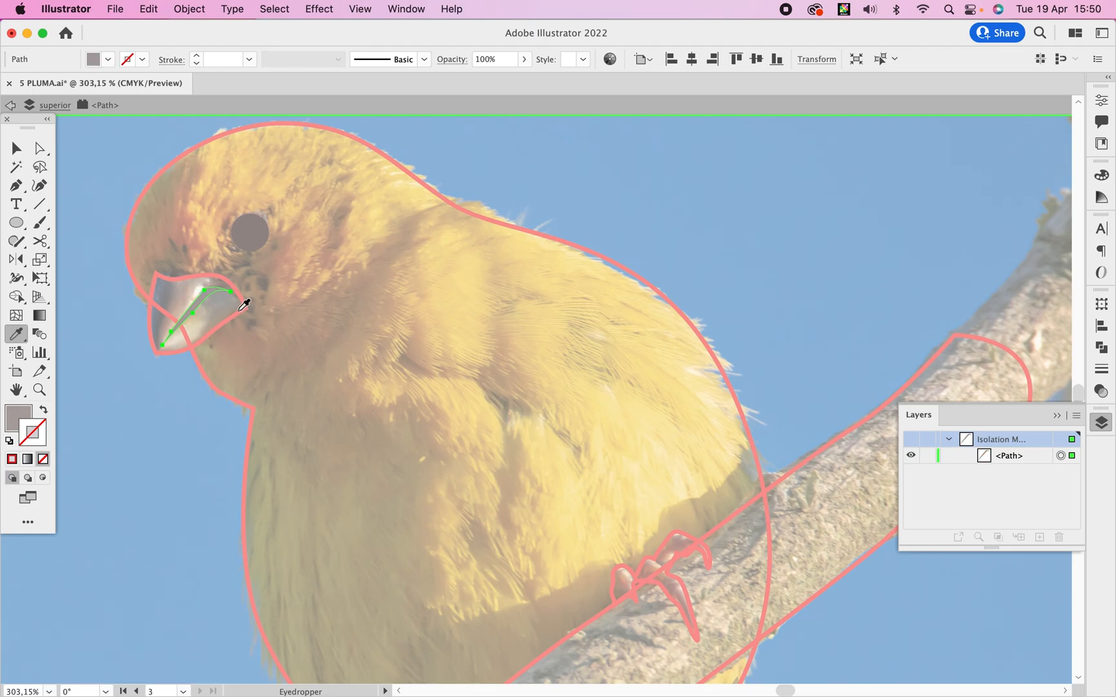
key("v")
double_click(190, 443)
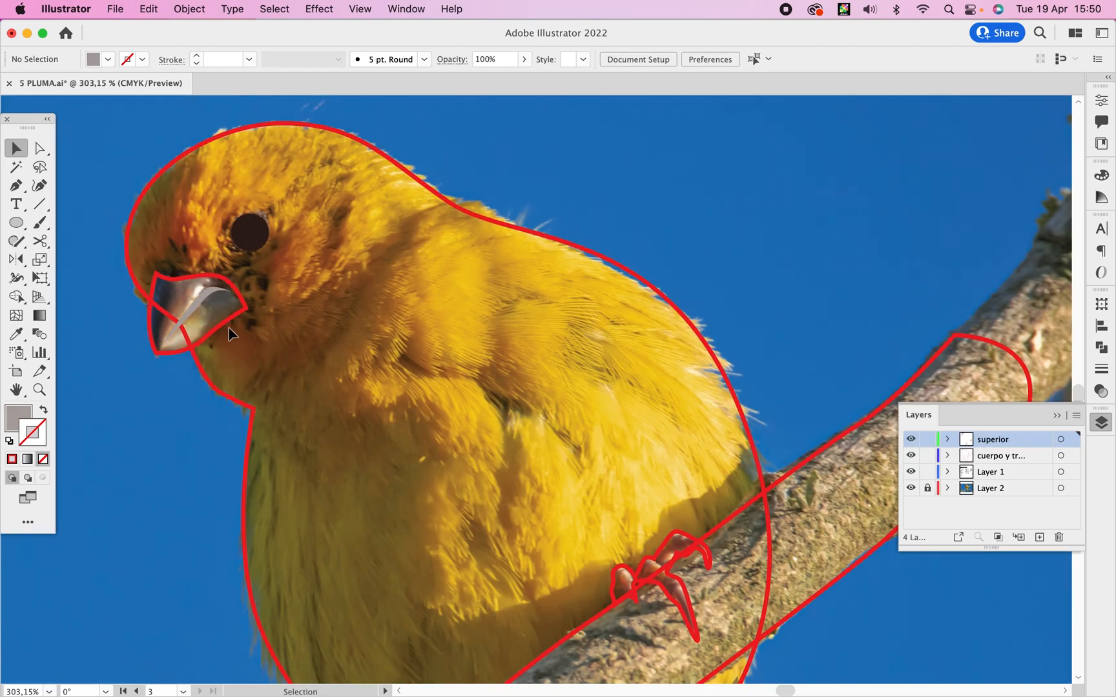
Fill the beak's inner line shape with a dark tone and the beak outline with a grey-brown, both sampled from the photo.
left_click(203, 298)
key("i")
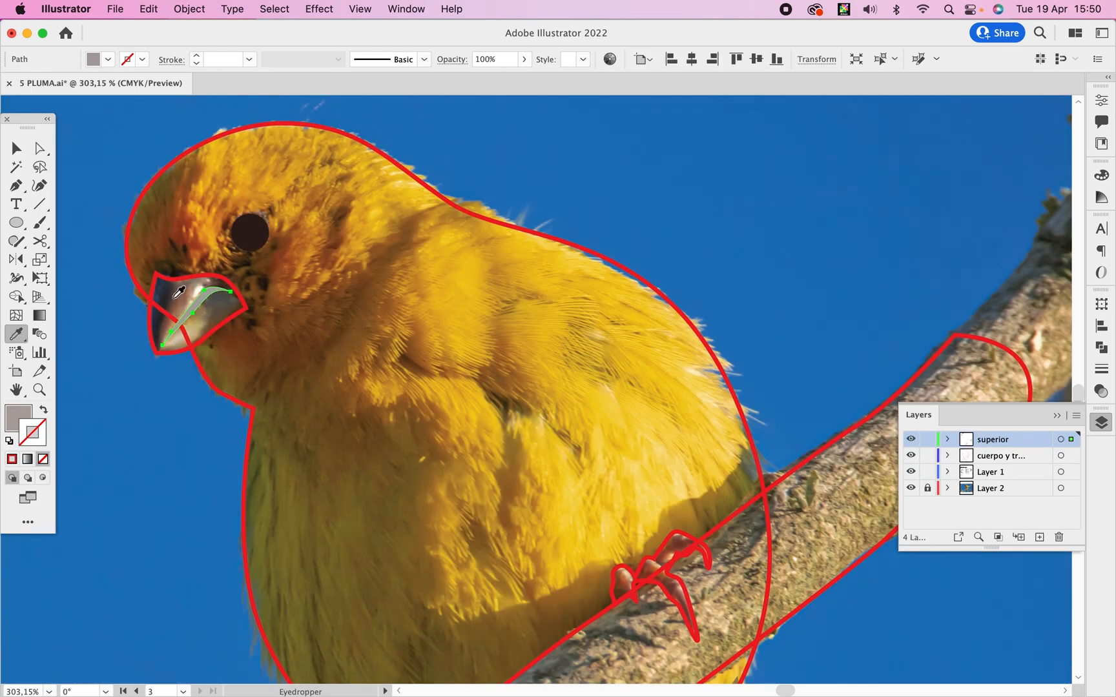
left_click(214, 300)
left_click(213, 334, "super")
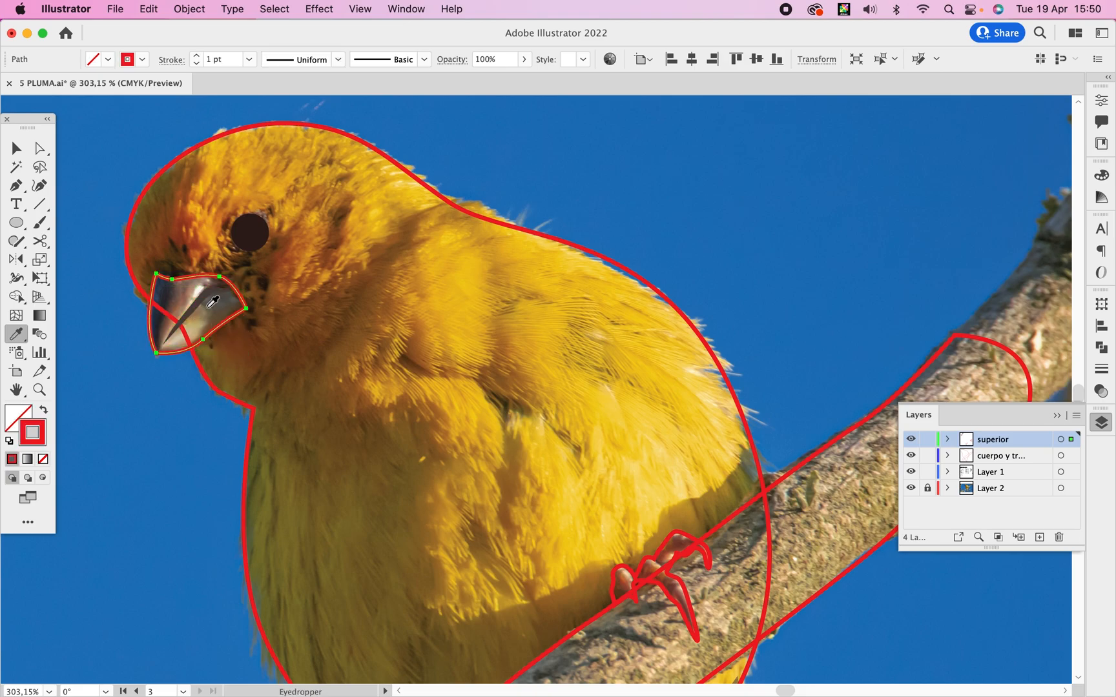
left_click(208, 310)
Fill the bird's right-hand foot outline with a tan colour sampled from the photo.
key("space")
left_click_drag(617, 463, 384, 218)
left_click(442, 328, "super")
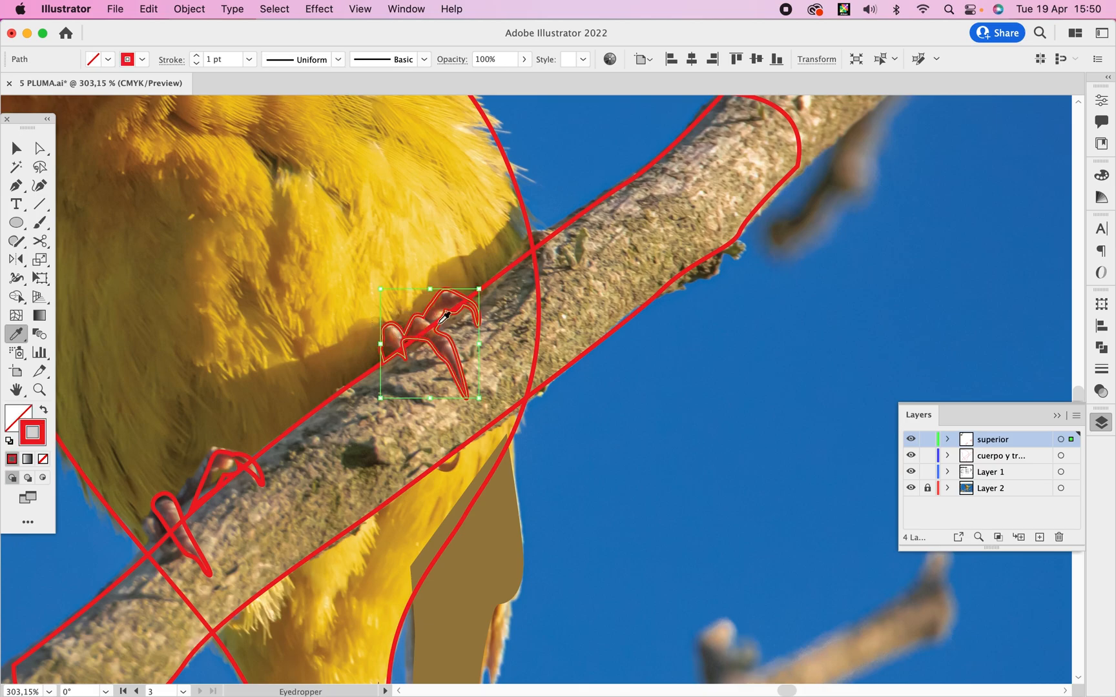
left_click(445, 345)
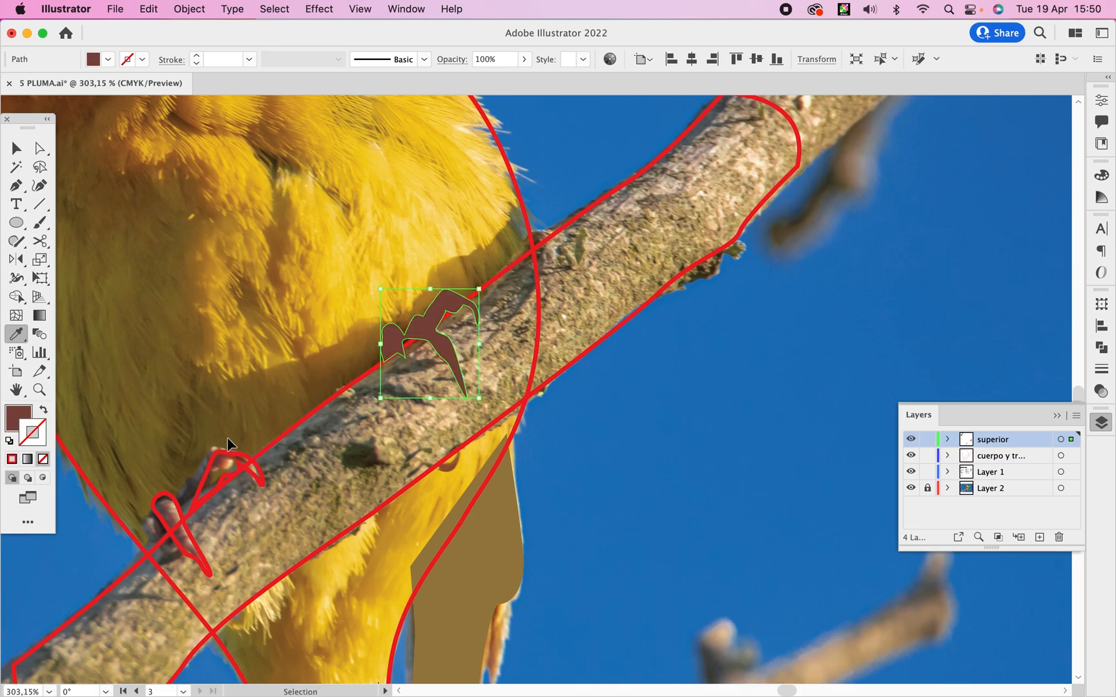
key("super+z")
left_click(433, 320)
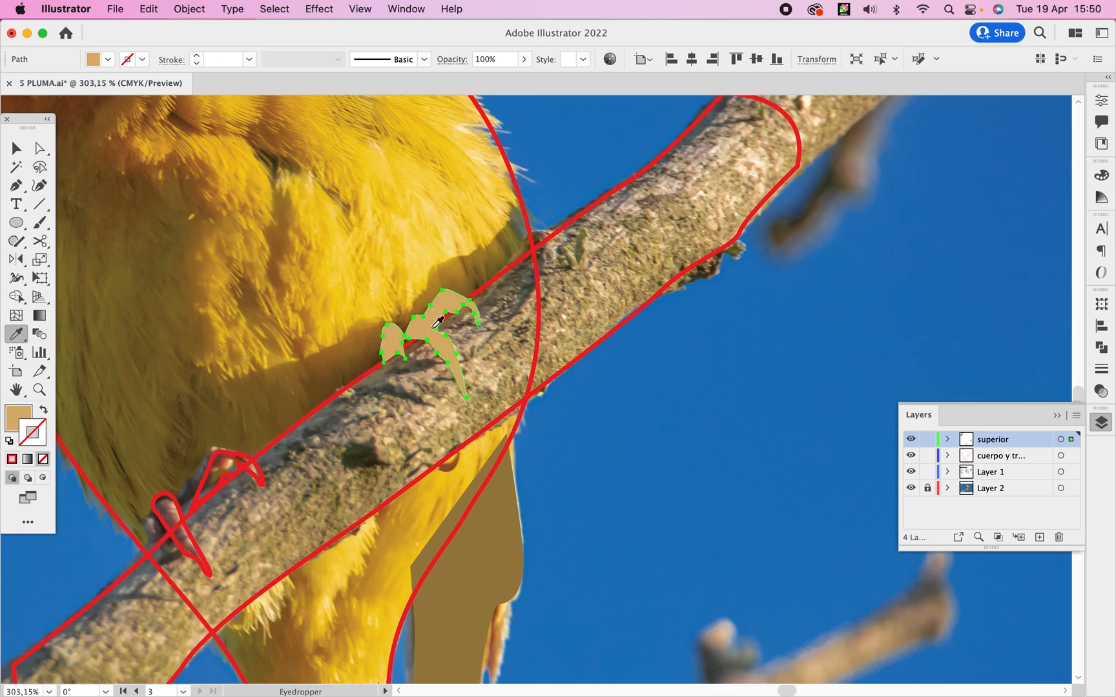
Apply the same tan to both outlines of the left-hand foot by sampling the coloured foot.
left_click(212, 463, "super")
left_click(169, 505, "shift+super")
left_click(406, 319)
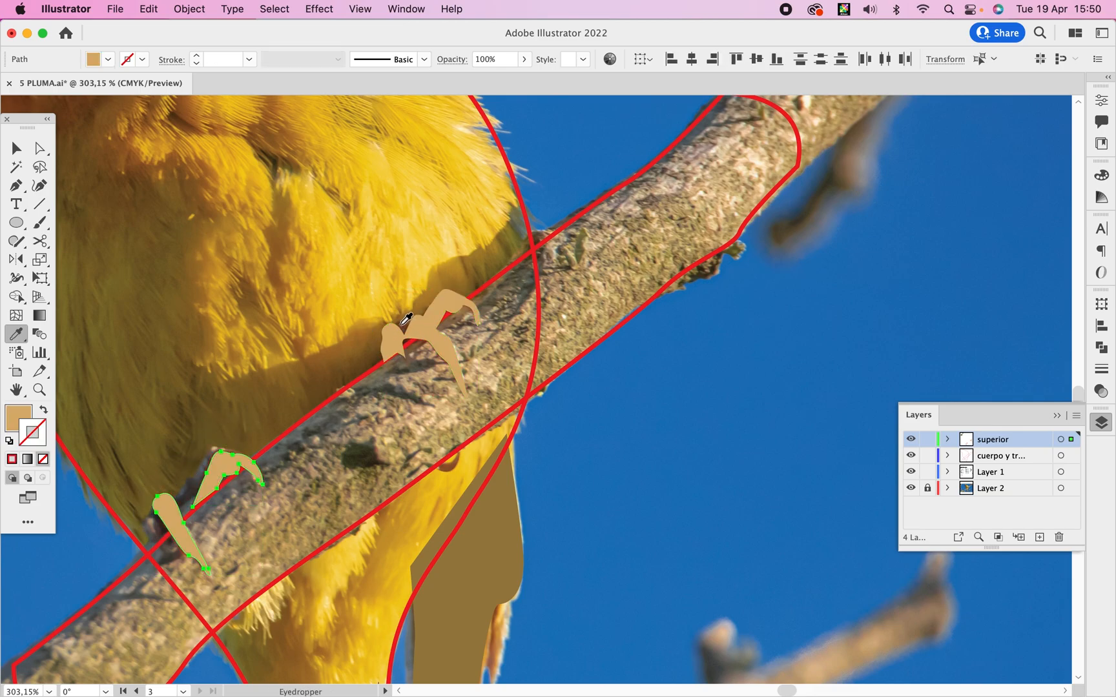
Fill the bird's body outline with a light yellow and the branch outline with a pale beige, both sampled from the photo.
key("v")
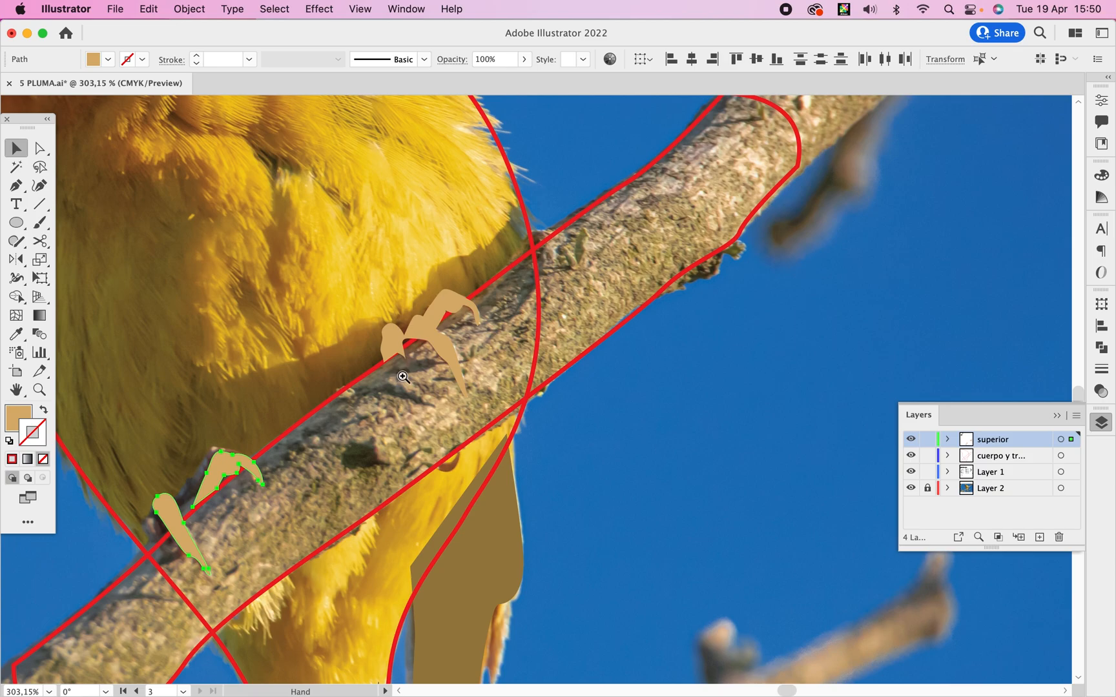
left_click(407, 382, "alt+super")
left_click(406, 384, "alt+super")
left_click_drag(509, 333, 357, 337)
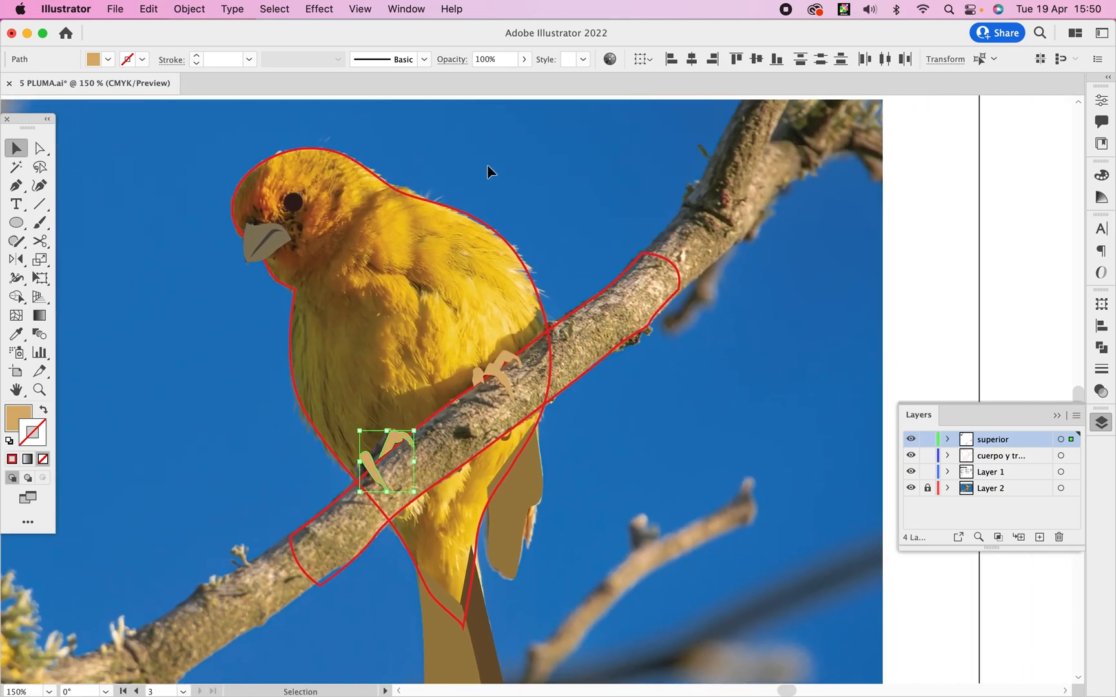
left_click(452, 236)
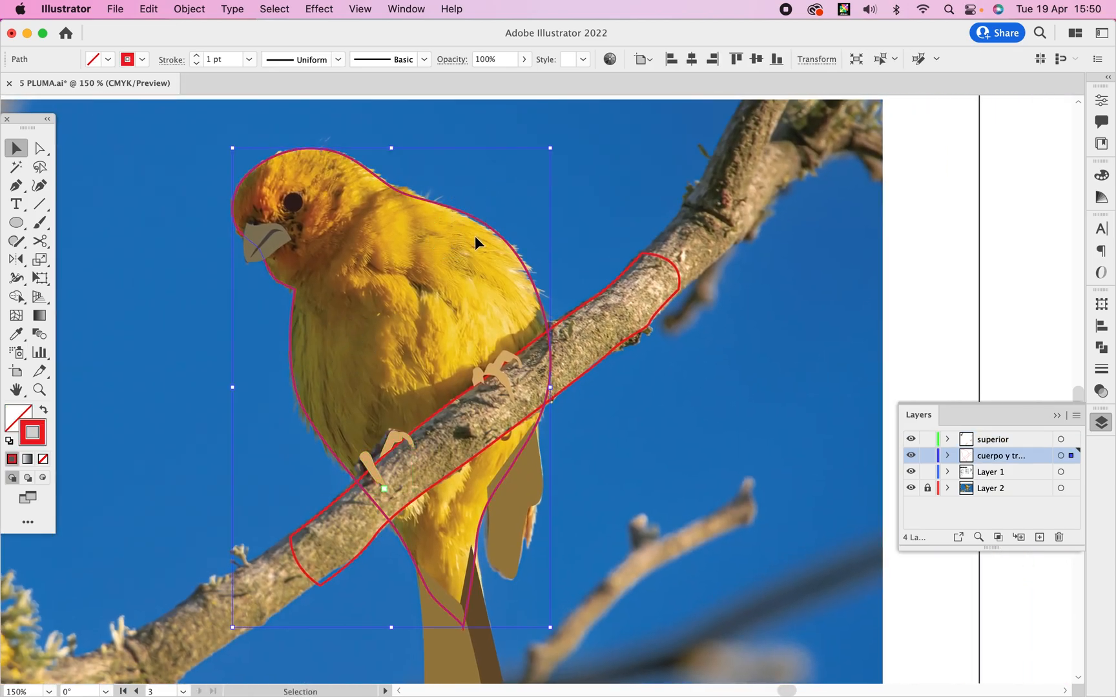
key("i")
left_click(454, 254)
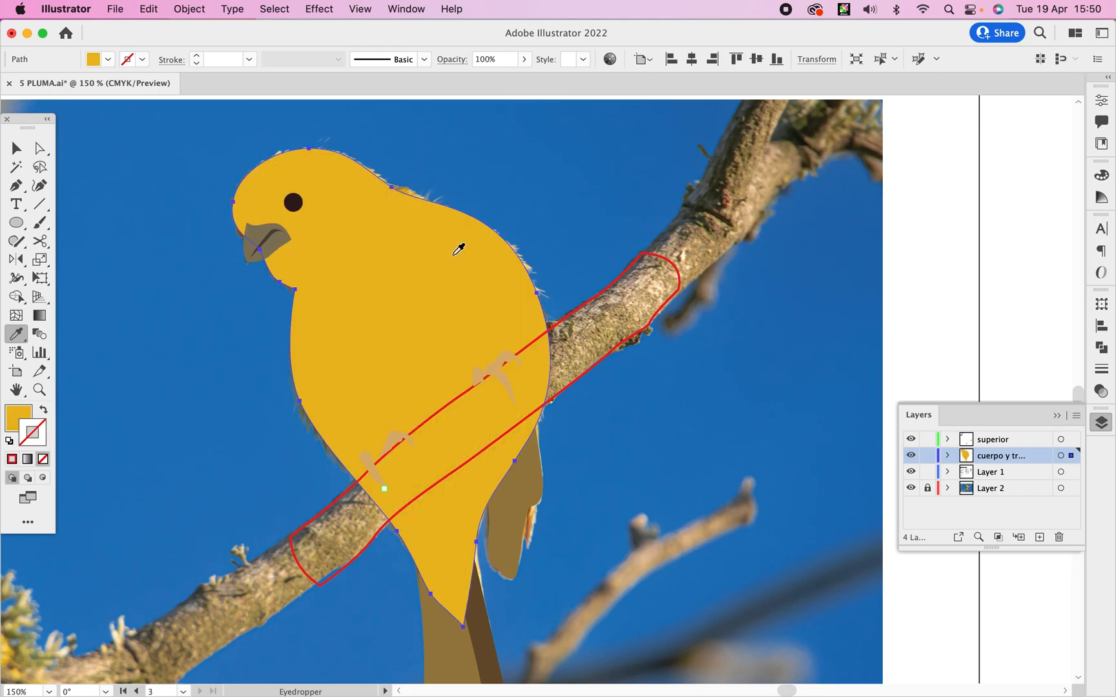
key("super+z")
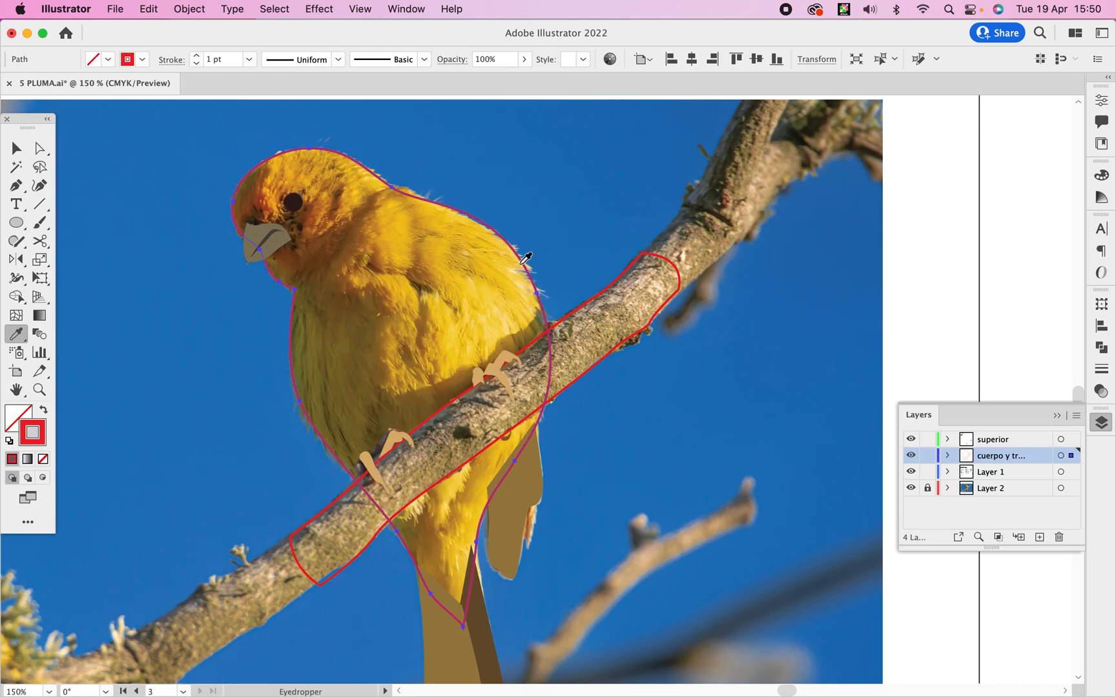
left_click(515, 271)
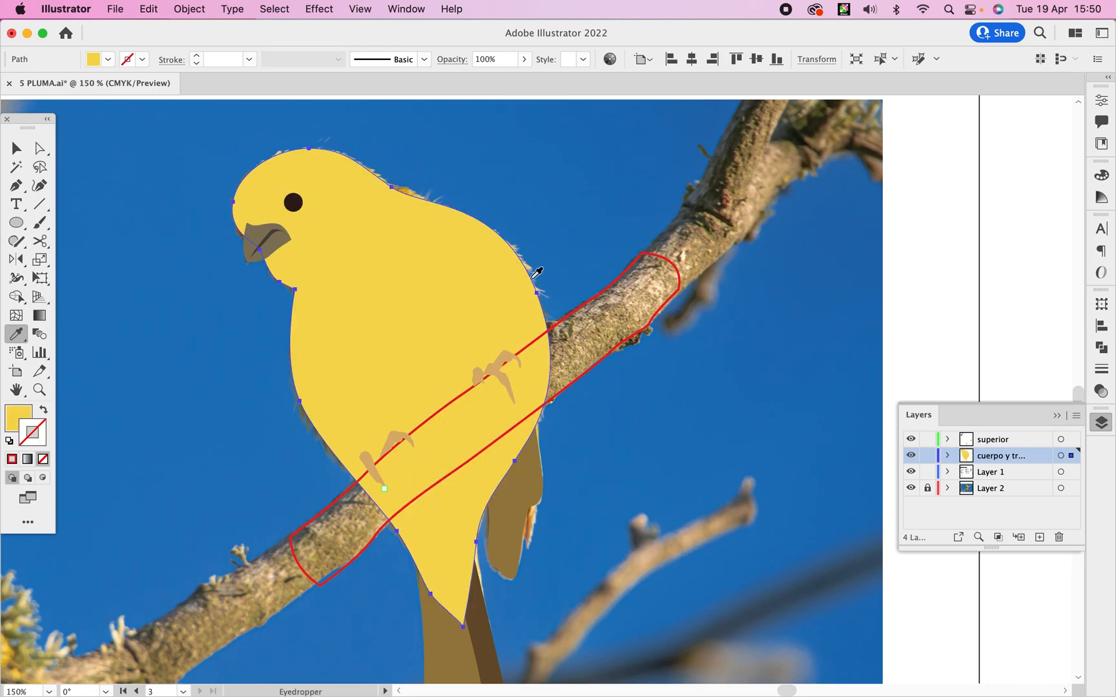
left_click(595, 326, "super")
left_click(597, 323)
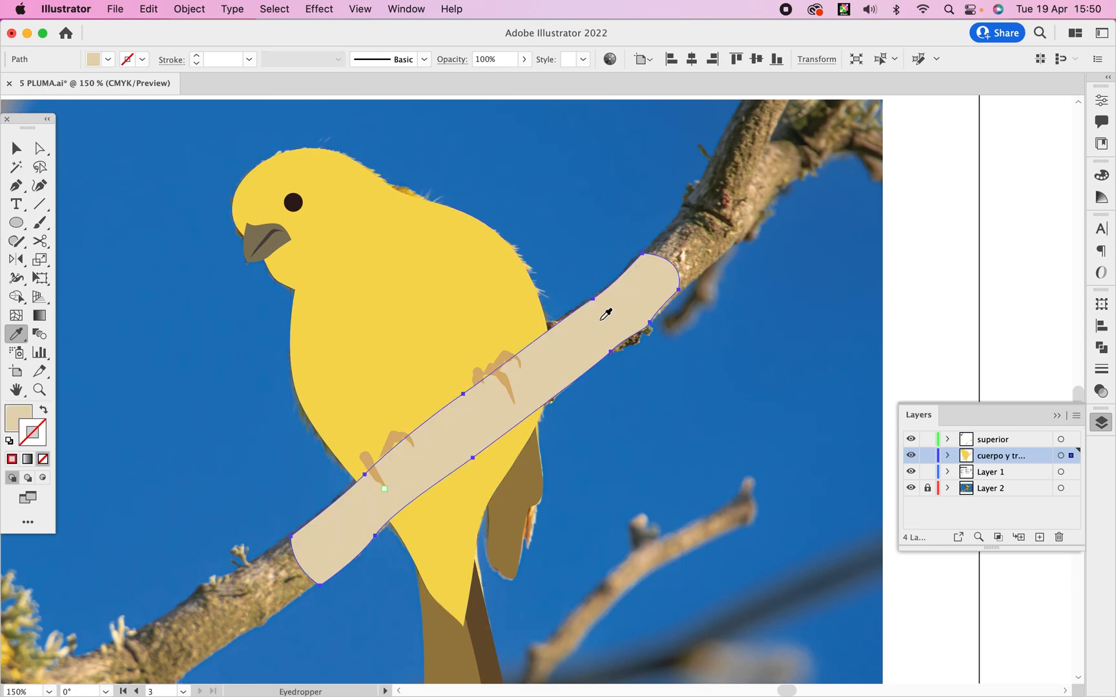
Hide Layer 2 and deselect everything to show the finished coloured bird without the photo.
key("v")
left_click(491, 343, "alt+super")
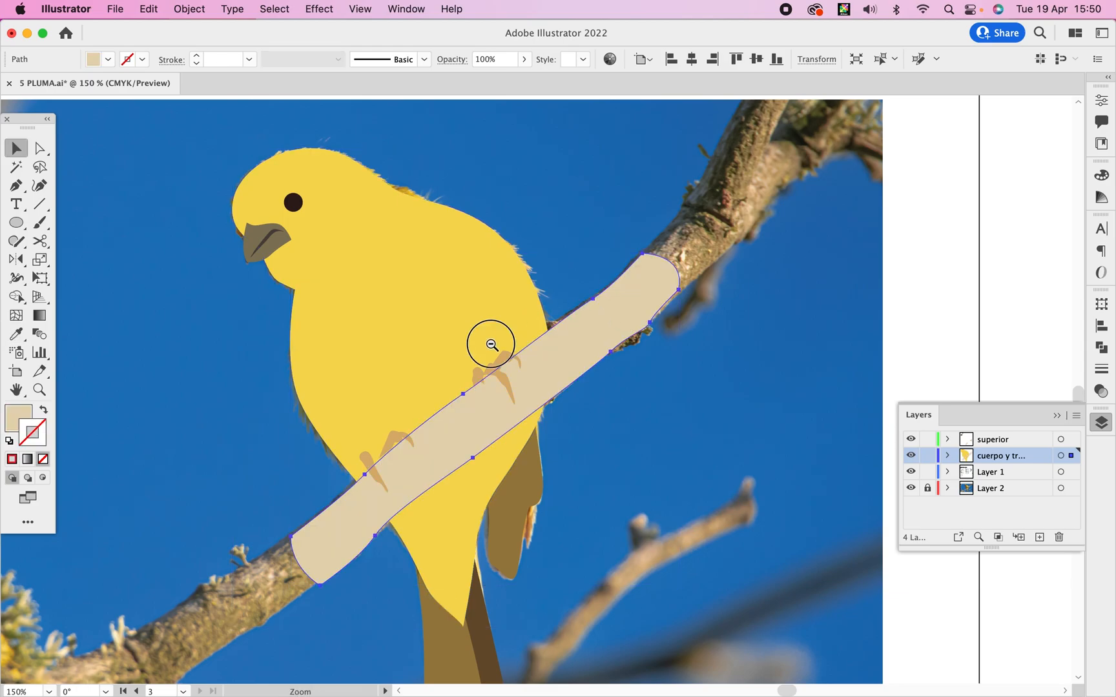
left_click(491, 344, "alt+super")
left_click_drag(514, 381, 399, 321)
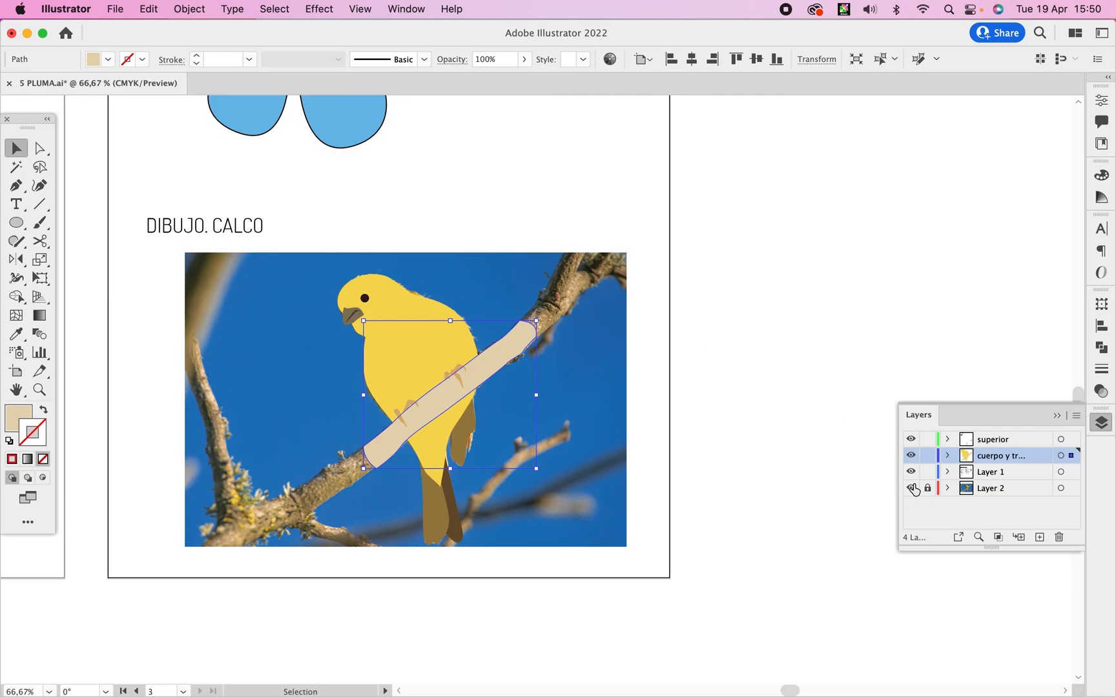
left_click(914, 488)
left_click(670, 380)
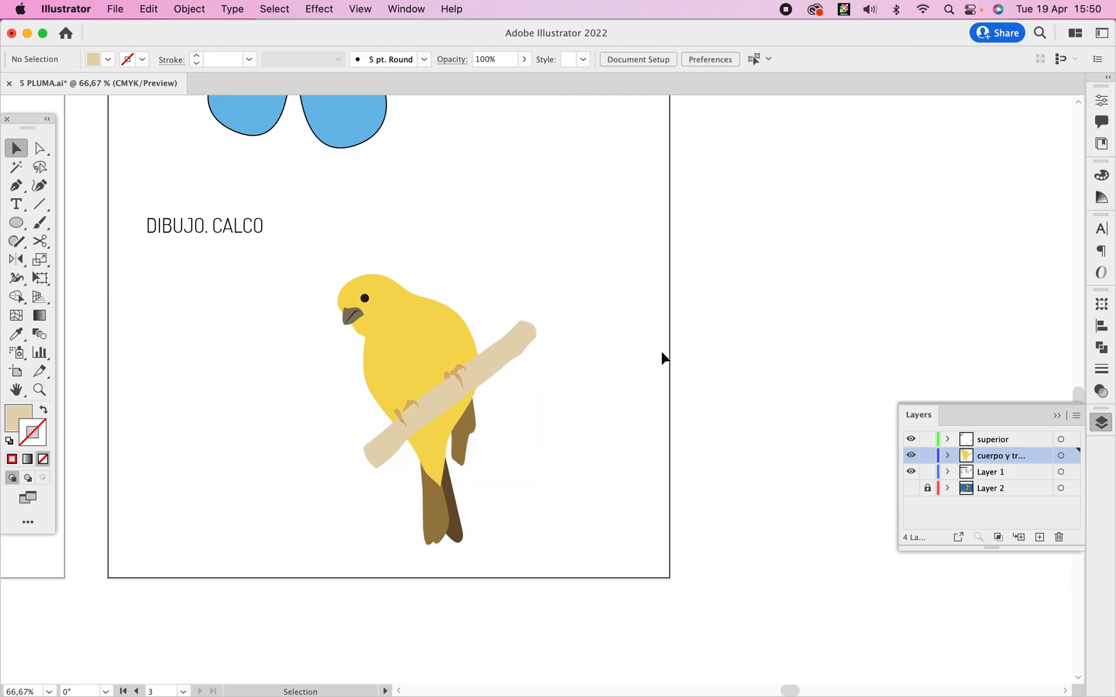
left_click_drag(574, 391, 646, 401)
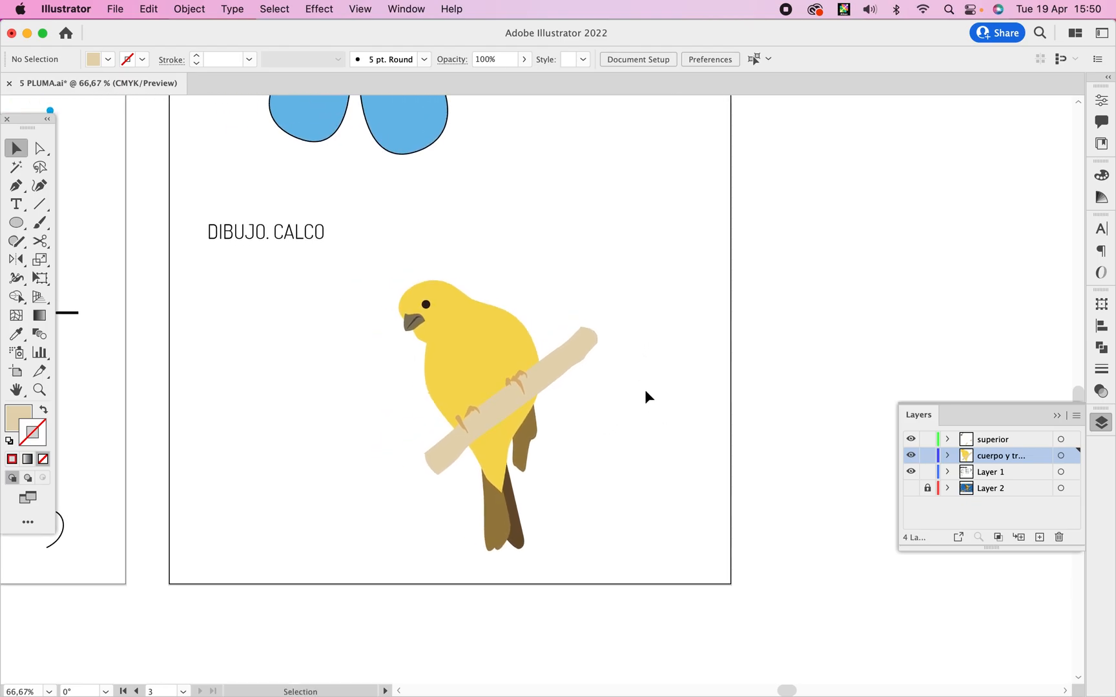